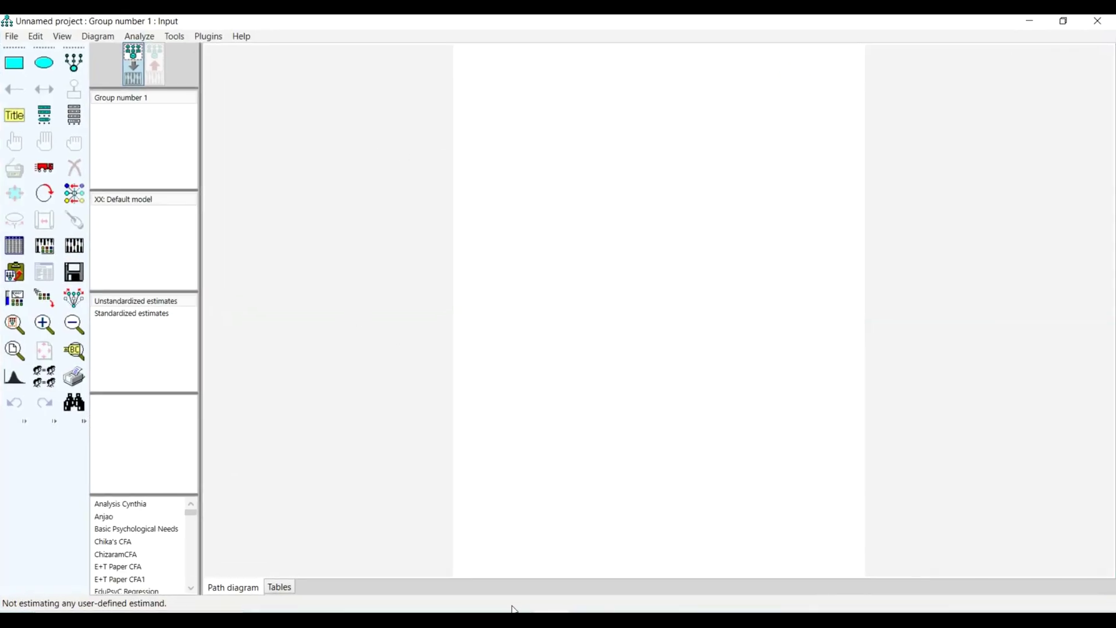
# In the SPSS Output3 viewer, set Factor Analysis options to sort loadings by size and suppress small coefficients.
pyautogui.click(532, 588)
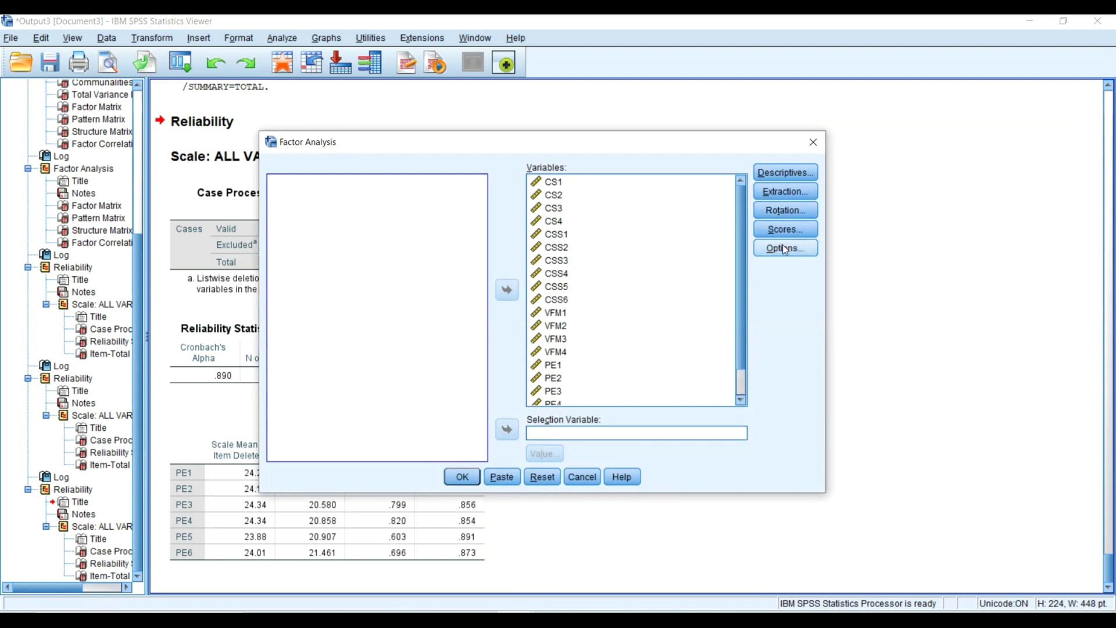
pyautogui.click(784, 248)
pyautogui.click(541, 335)
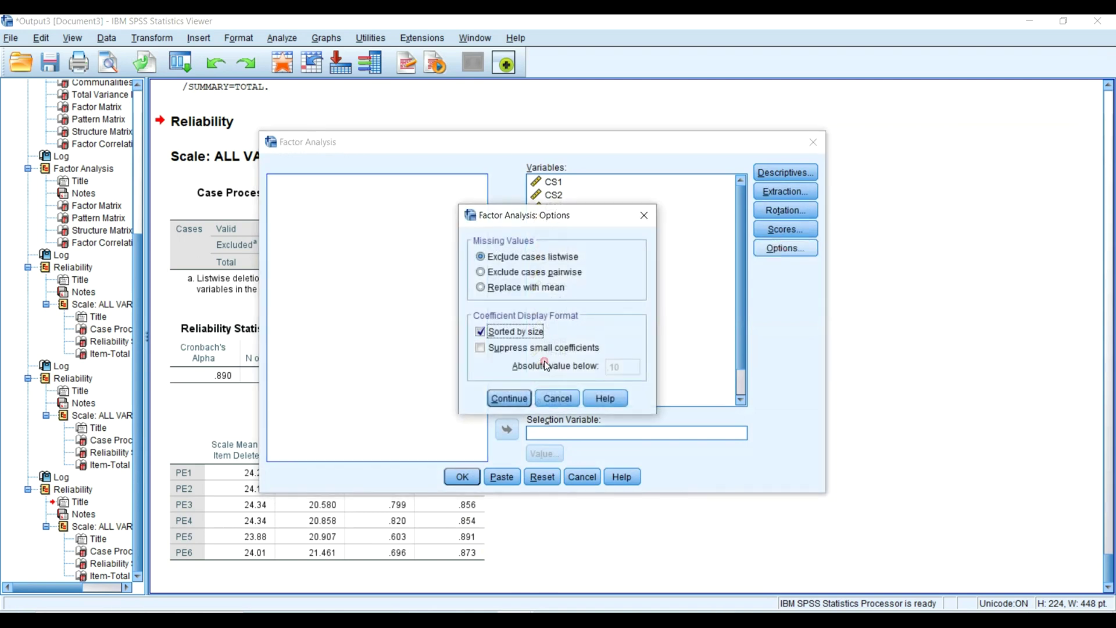
pyautogui.click(544, 348)
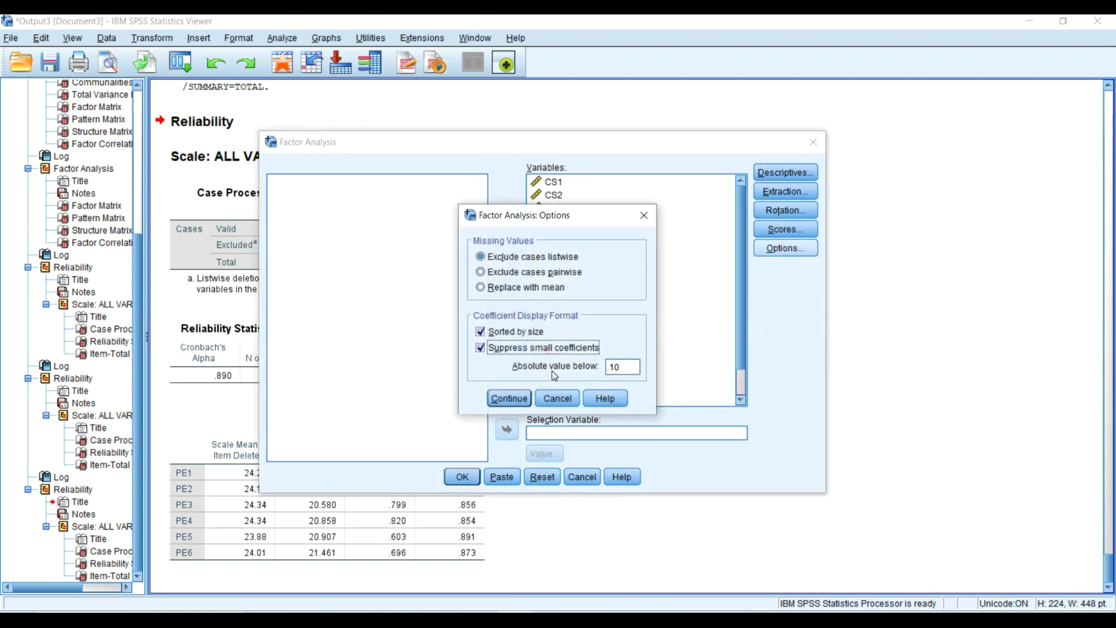
pyautogui.moveTo(621, 369); pyautogui.dragTo(612, 372)
pyautogui.click(614, 368)
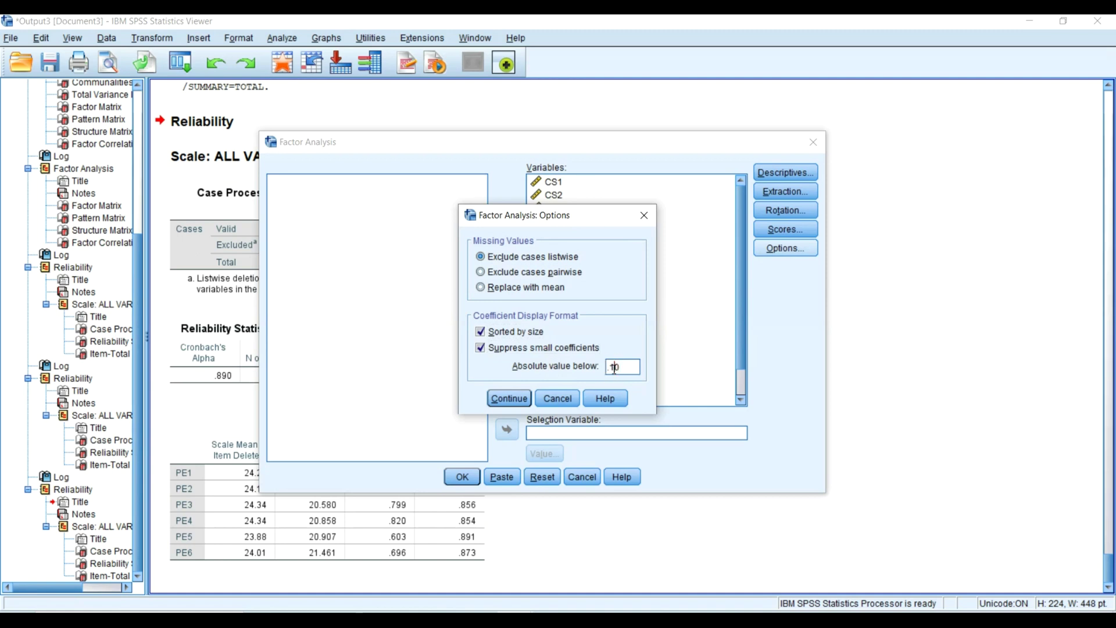
pyautogui.click(515, 402)
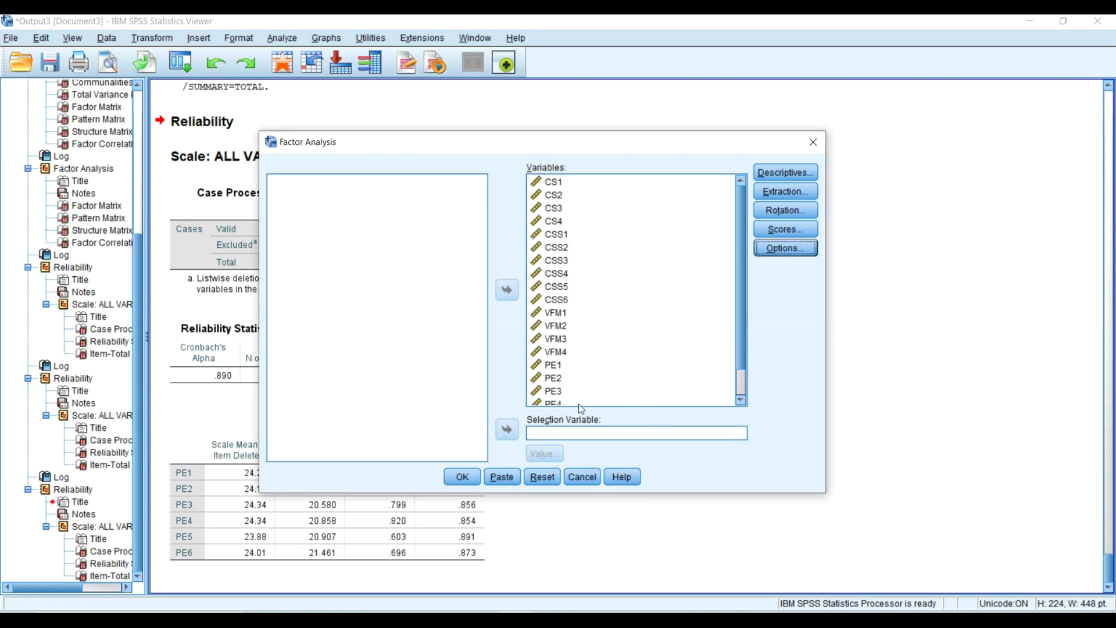
# Confirm the Promax rotation settings and run the factor analysis.
pyautogui.click(786, 210)
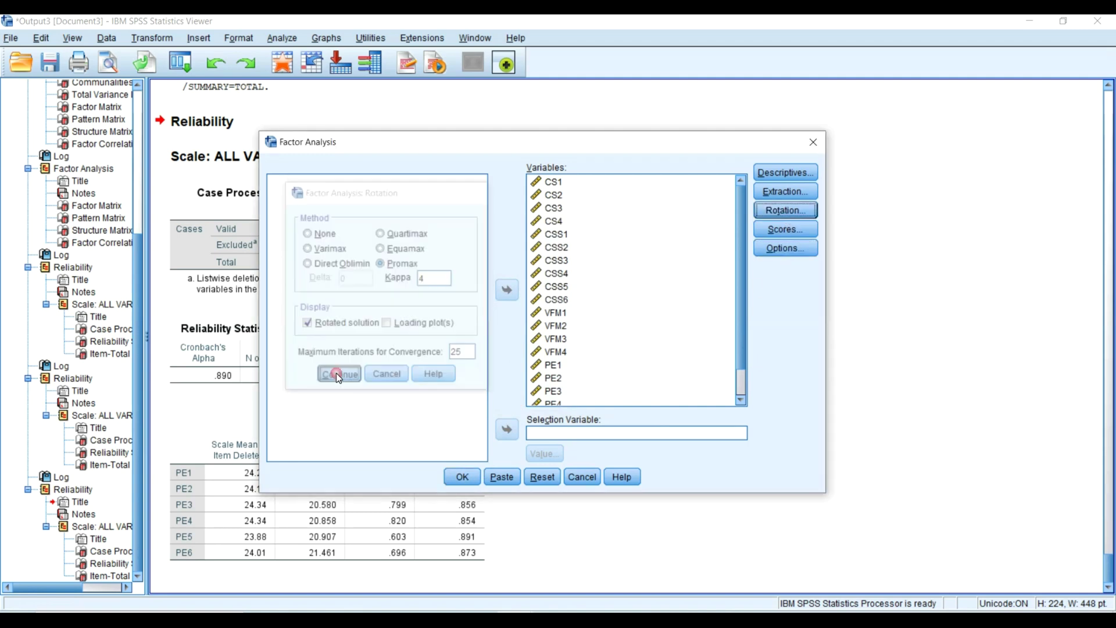
pyautogui.click(337, 374)
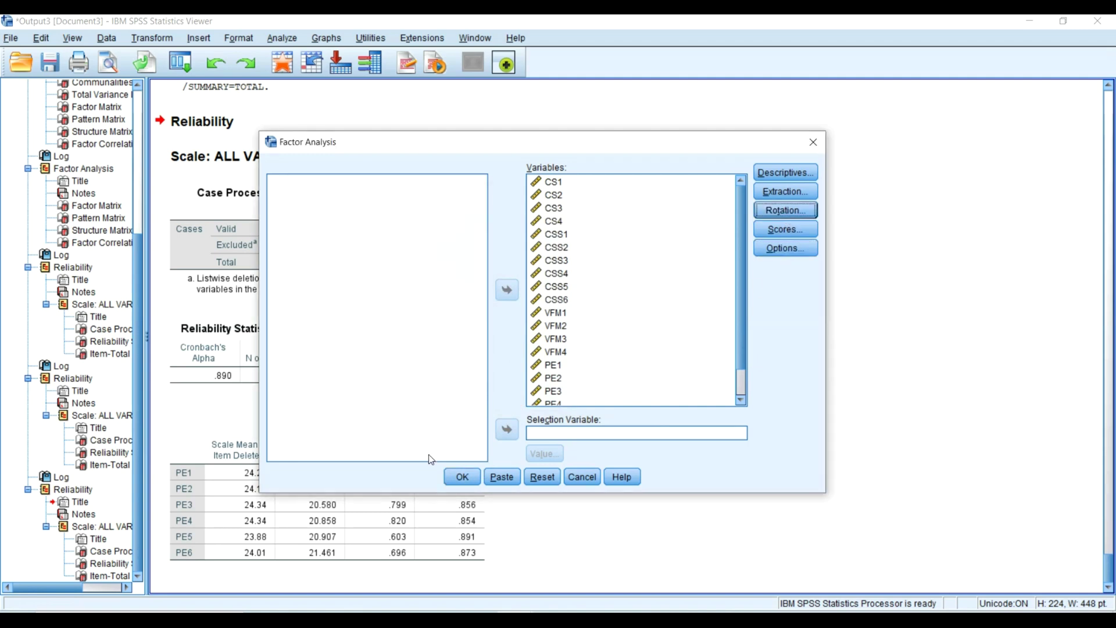
pyautogui.click(452, 476)
# Cut the Pattern Matrix table from the output to the clipboard.
pyautogui.scroll(-5, 430, 436)
pyautogui.scroll(-15, 410, 404)
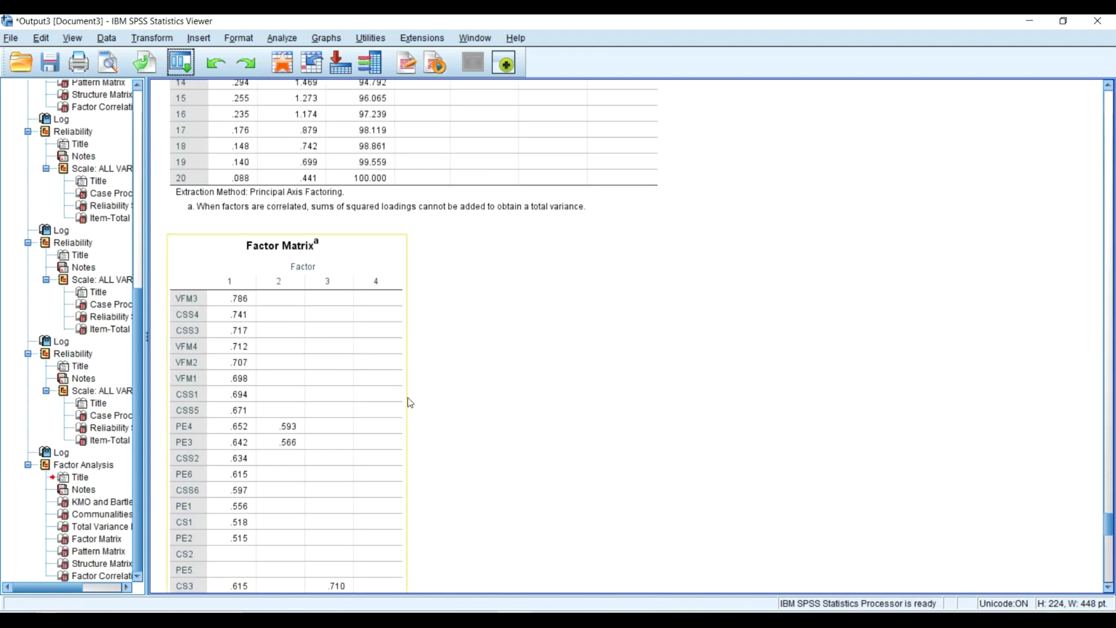
pyautogui.scroll(5, 363, 277)
pyautogui.click(362, 271)
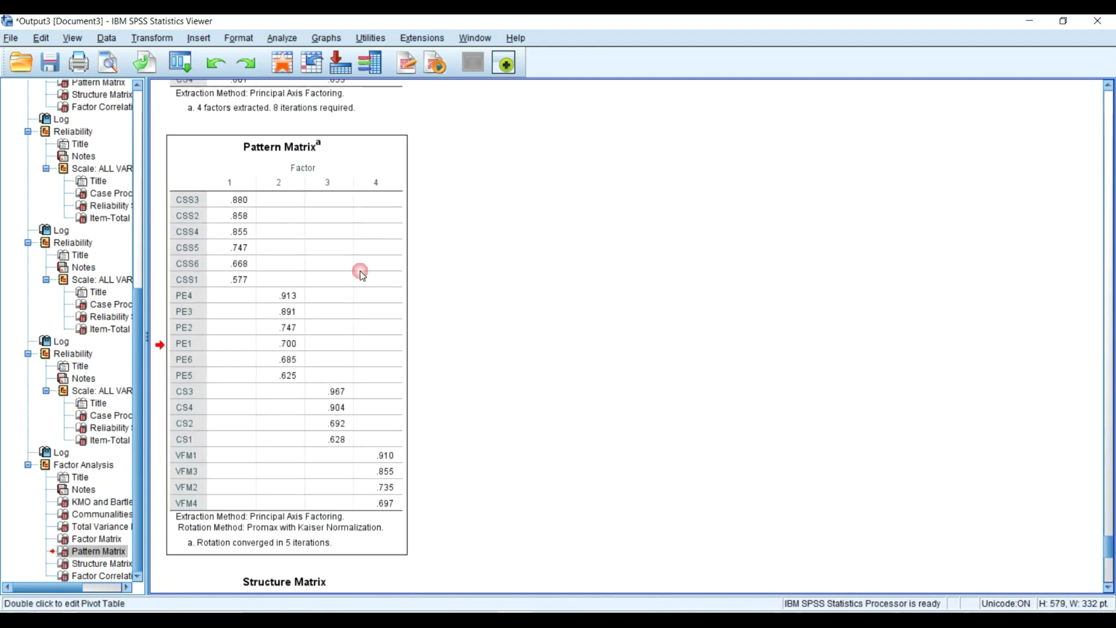
pyautogui.rightClick(361, 270)
pyautogui.click(383, 285)
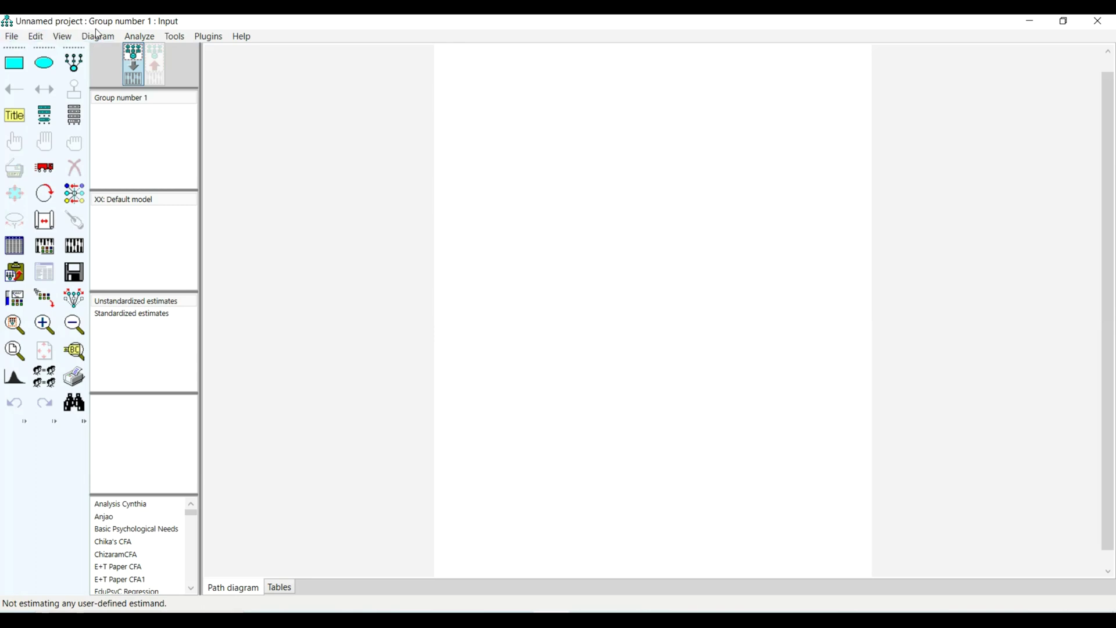
# Launch the Pattern Matrix Model Builder plugin and acknowledge its data-file prompt.
pyautogui.click(200, 40)
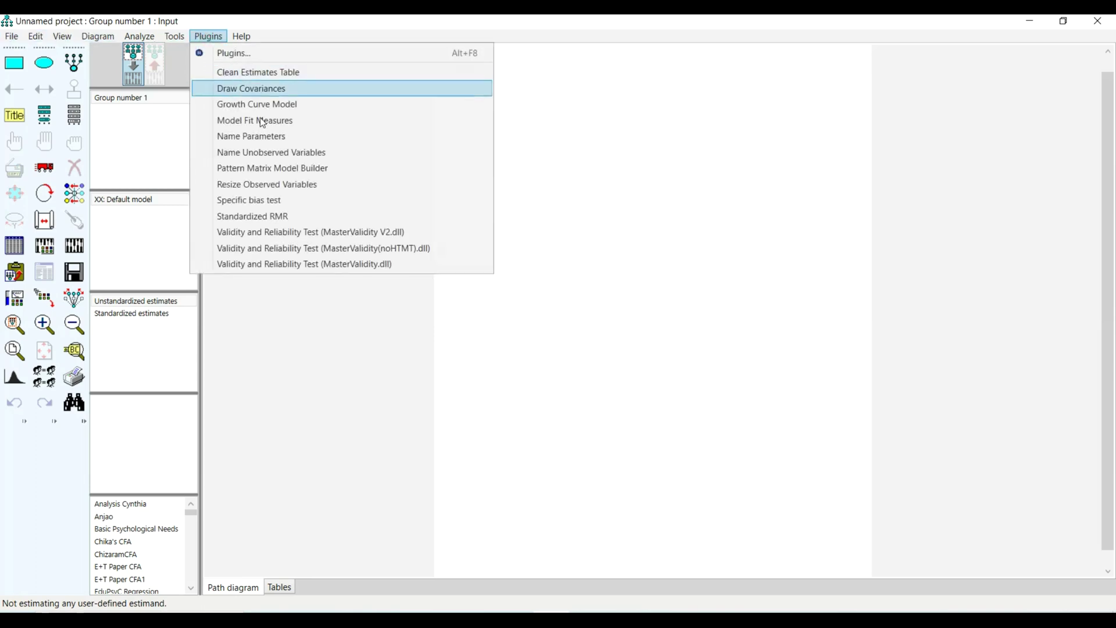
pyautogui.click(319, 175)
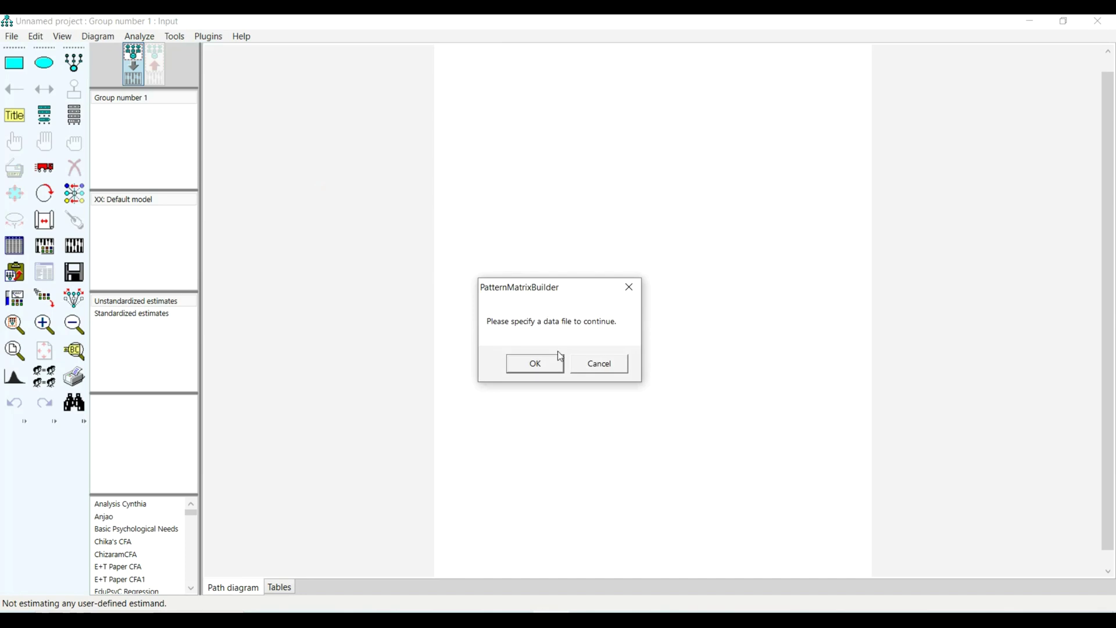
pyautogui.click(544, 367)
# Link Factor analysis Tutorial.sav from the YouTube folder as the Amos data file.
pyautogui.click(465, 335)
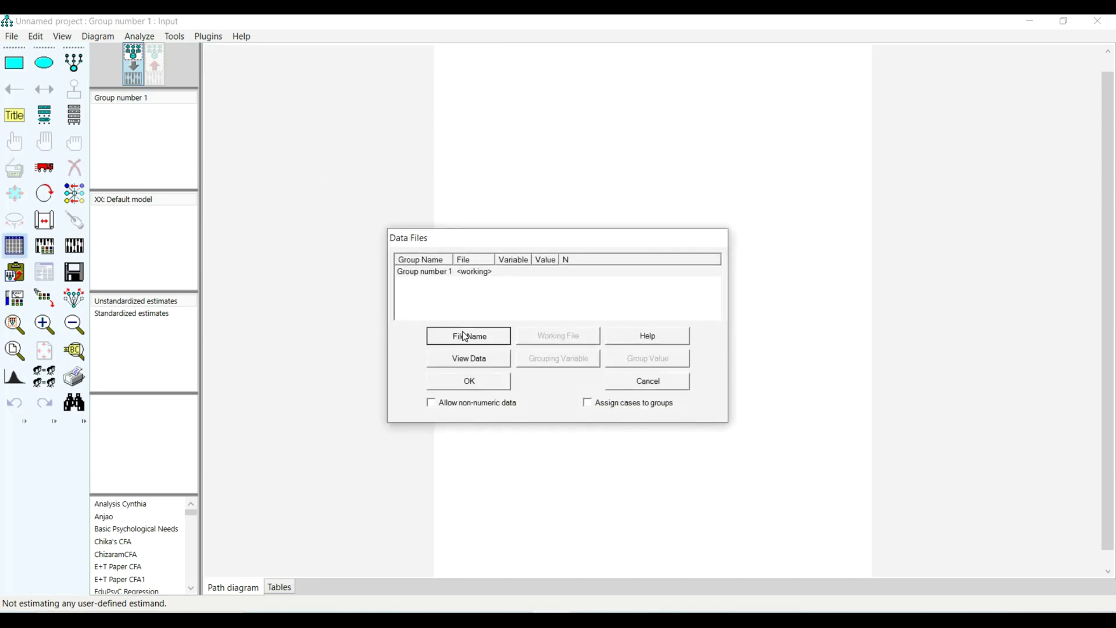
pyautogui.scroll(3, 481, 363)
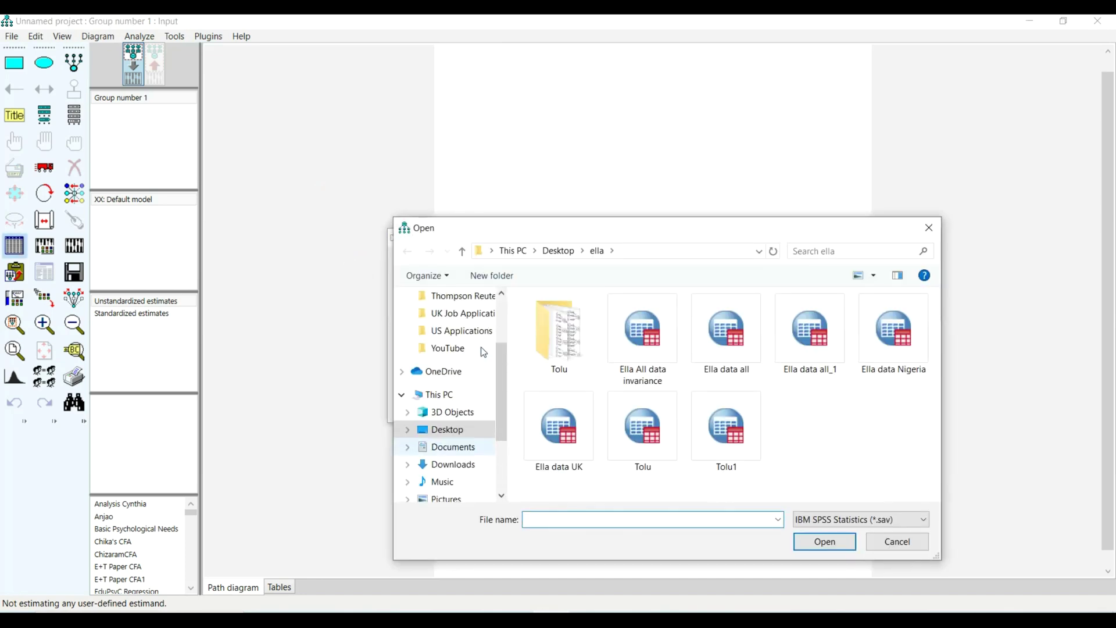
pyautogui.click(463, 369)
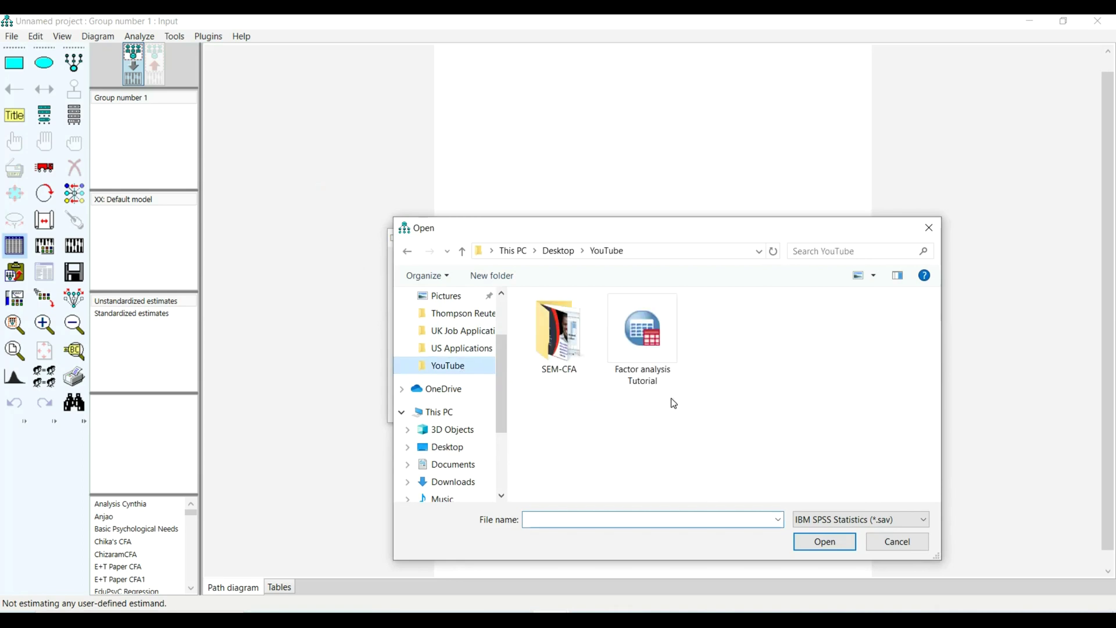
pyautogui.doubleClick(654, 356)
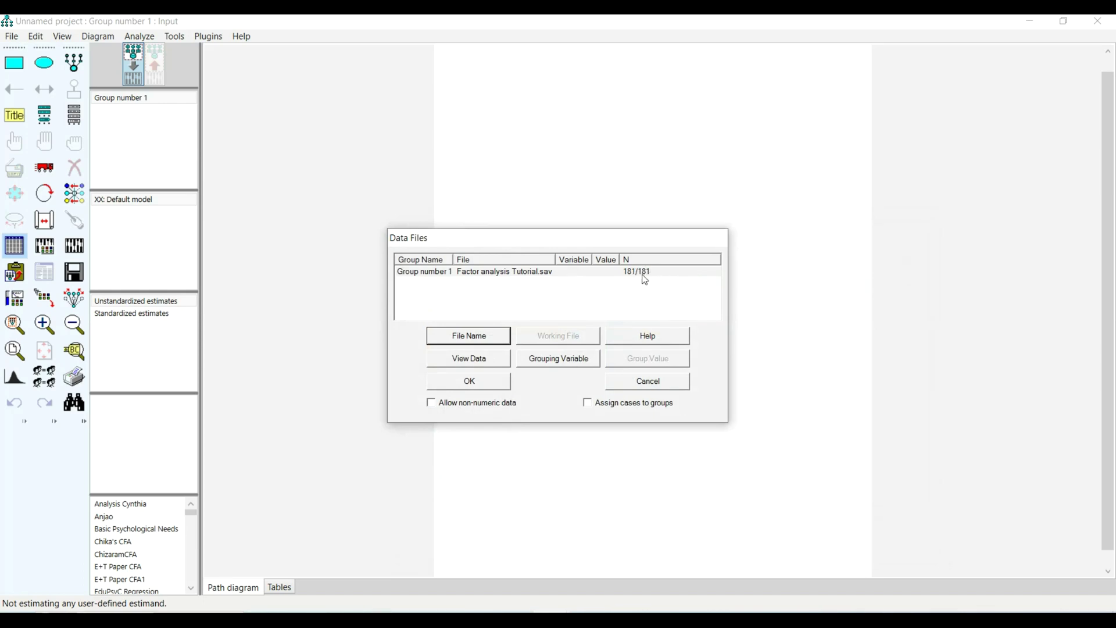
pyautogui.click(490, 383)
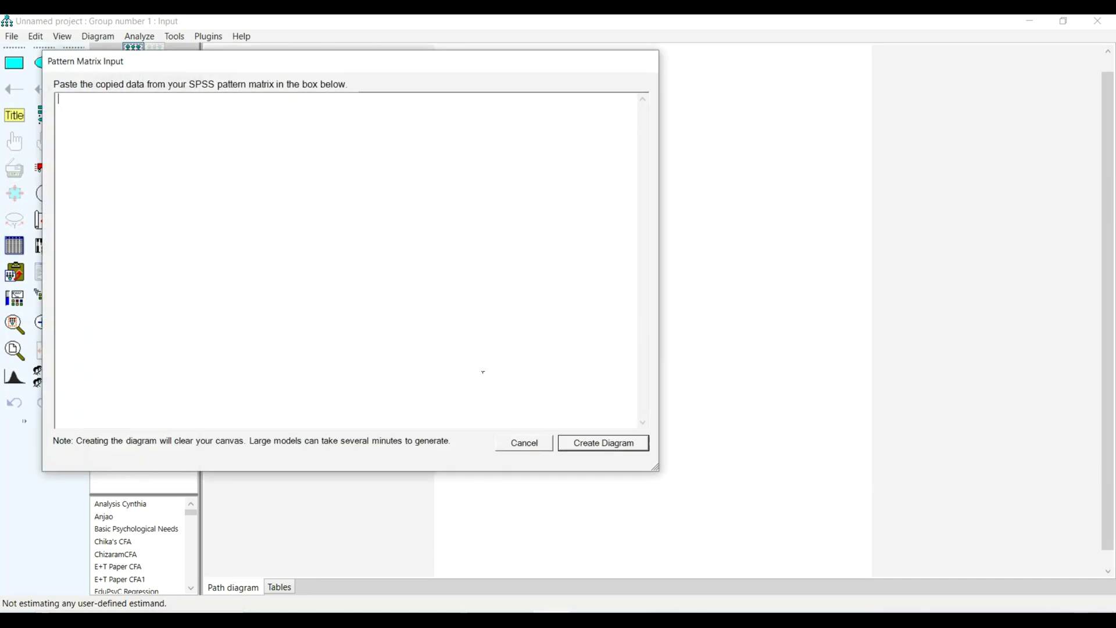
# Paste the SPSS pattern matrix into the Pattern Matrix Input box and create the diagram.
pyautogui.rightClick(388, 234)
pyautogui.click(418, 289)
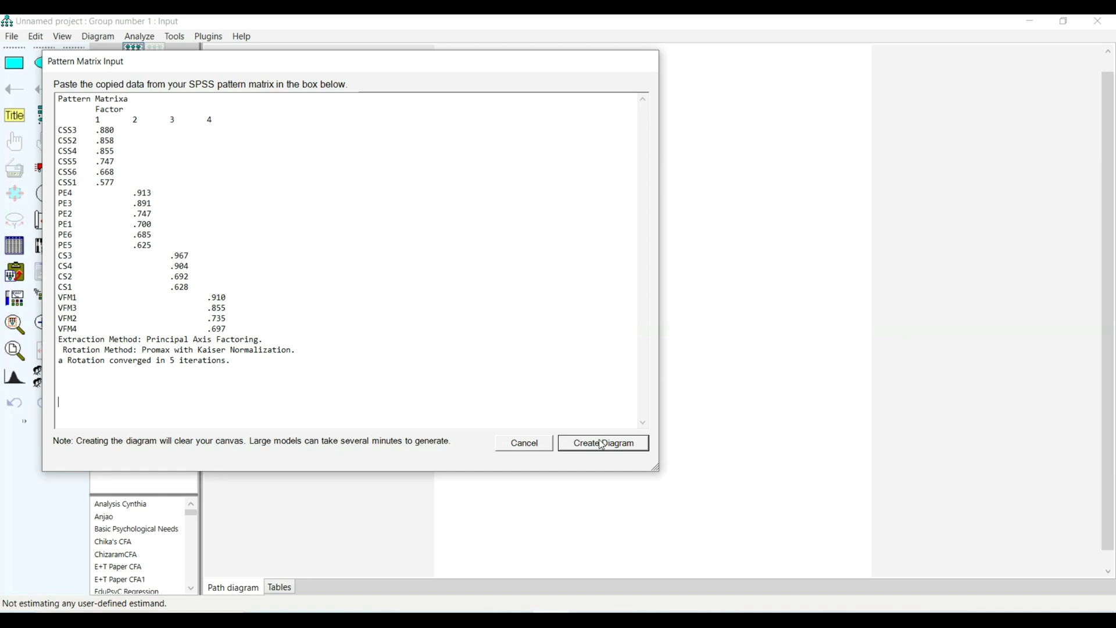
pyautogui.click(602, 443)
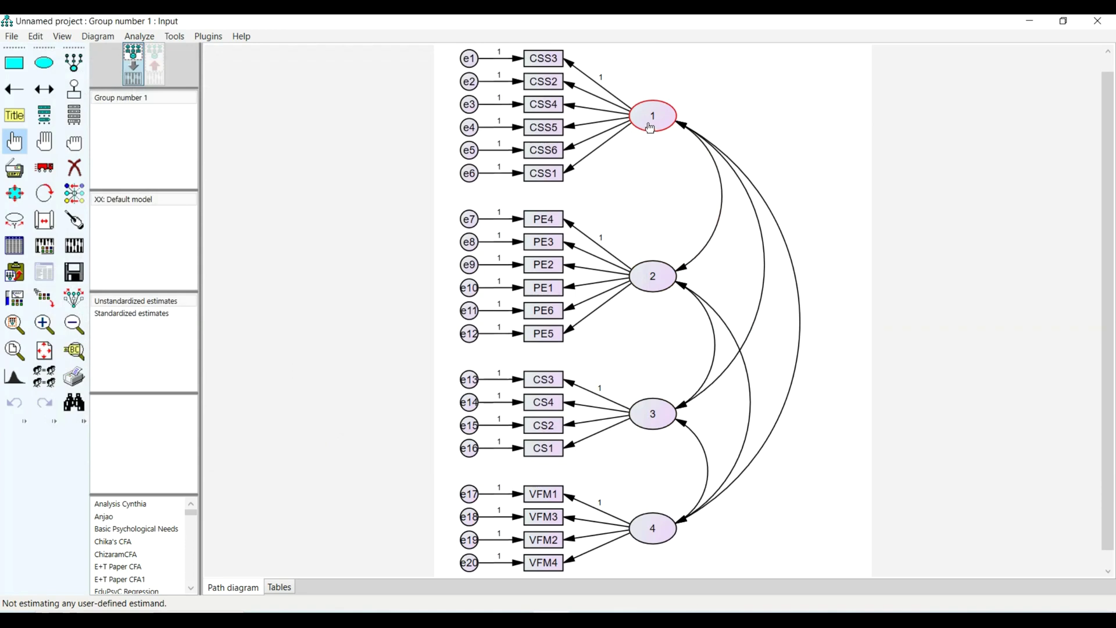
# Rename latent variables 1 and 2 to Support and Experience.
pyautogui.doubleClick(650, 127)
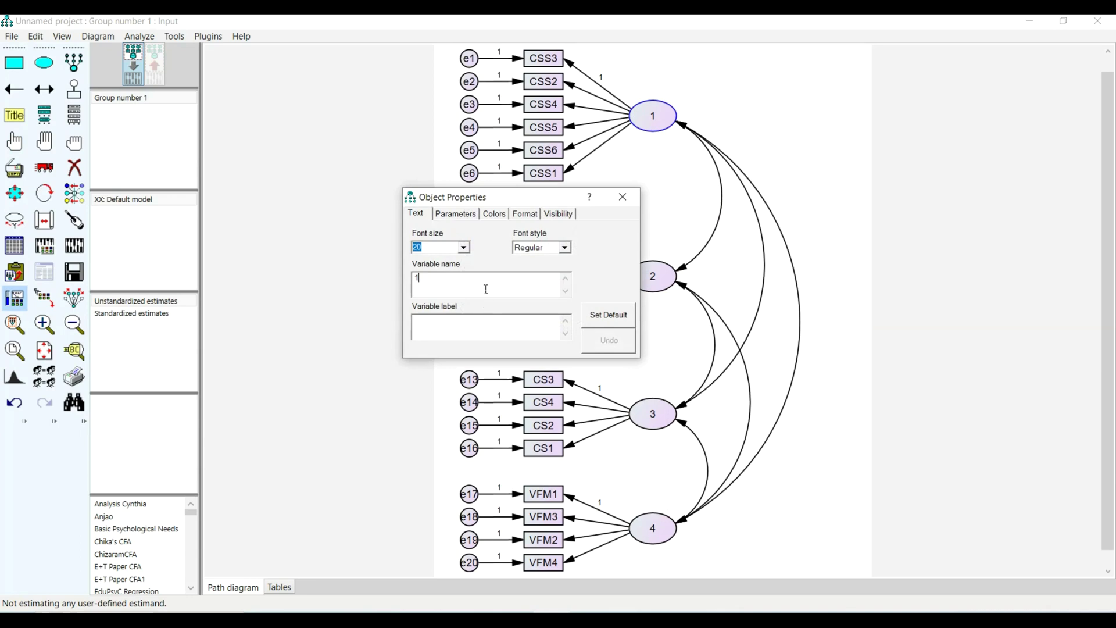
pyautogui.moveTo(421, 285); pyautogui.dragTo(405, 281)
pyautogui.write('Support')
pyautogui.click(654, 275)
pyautogui.moveTo(540, 199); pyautogui.dragTo(327, 181)
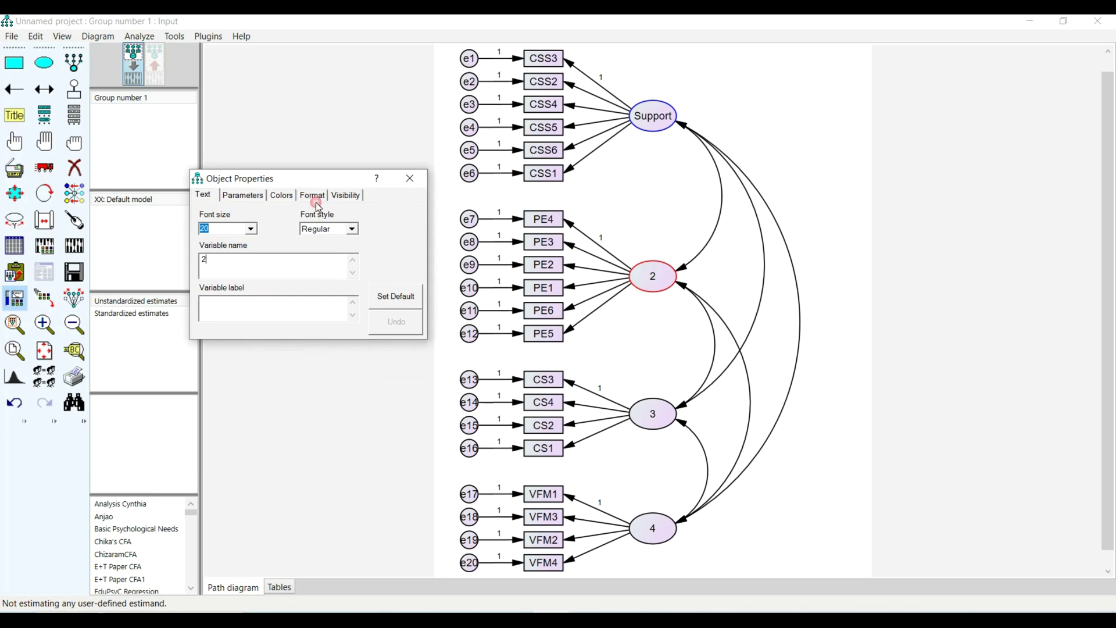
pyautogui.click(259, 258)
pyautogui.press('BackSpace')
pyautogui.write('Experience')
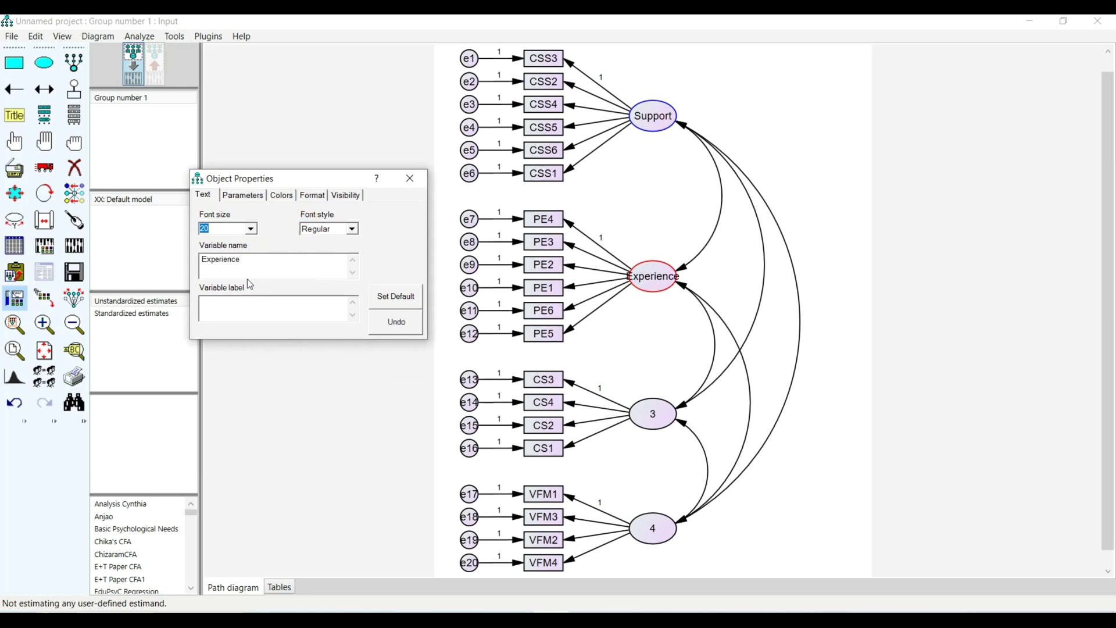
# Rename latent variables 3 and 4 to Satisfaction and Money.
pyautogui.click(660, 407)
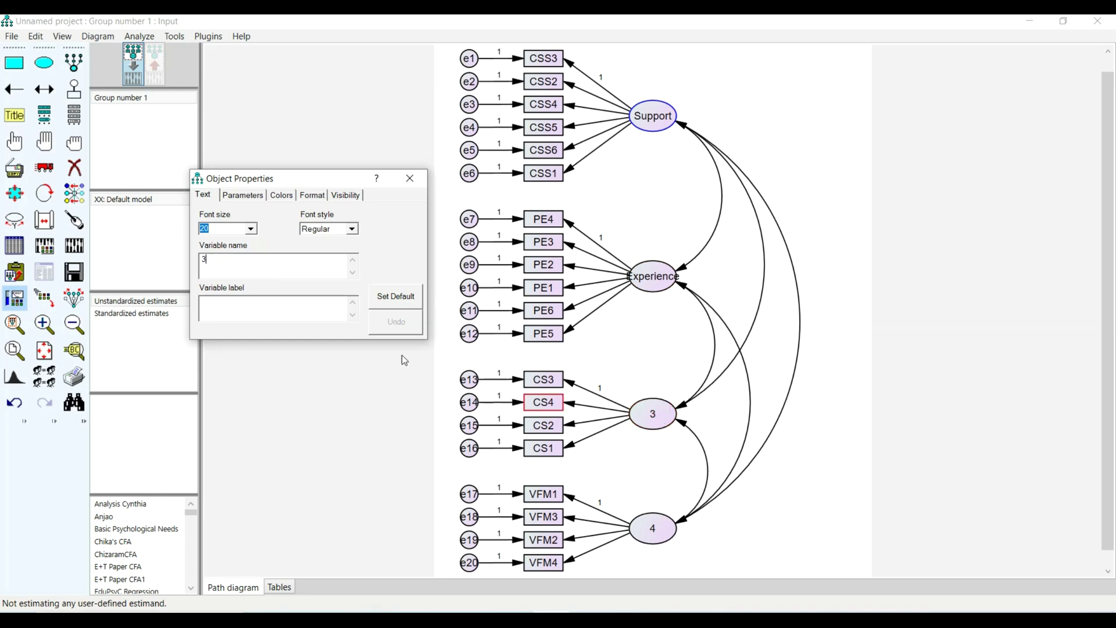
pyautogui.click(313, 268)
pyautogui.press('BackSpace')
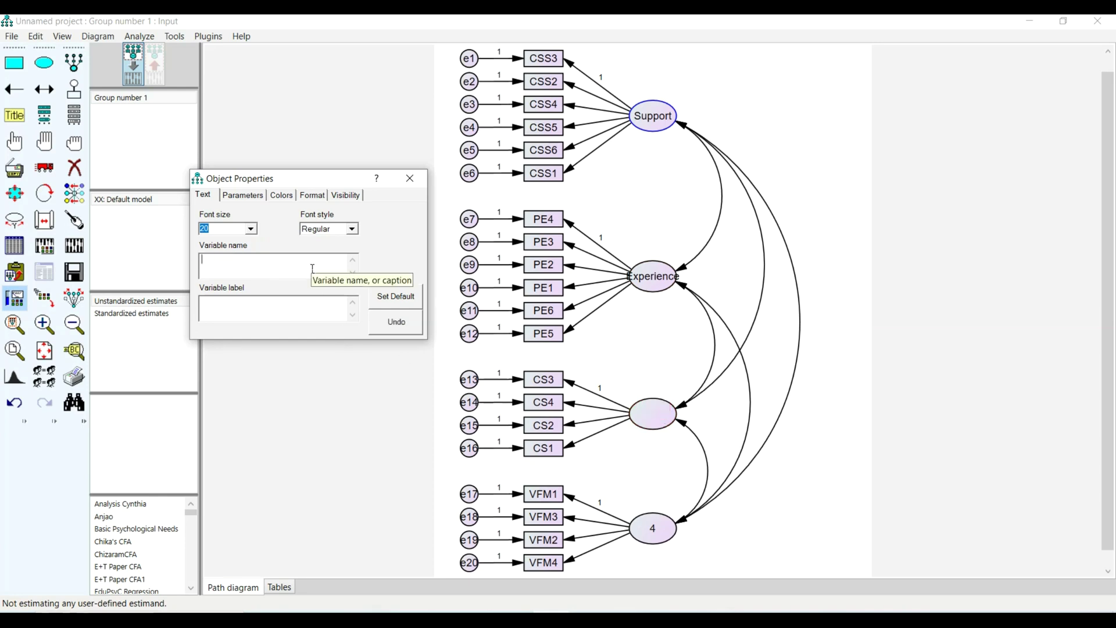
pyautogui.write('Satisfaction')
pyautogui.click(656, 540)
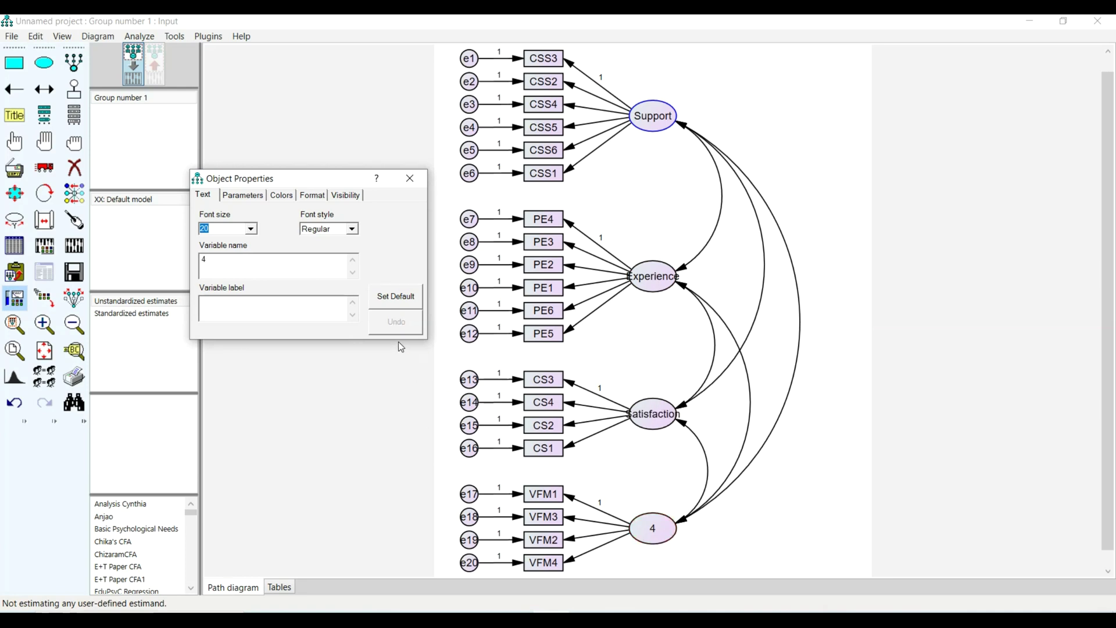
pyautogui.press('BackSpace')
pyautogui.write('Money')
# Label the Support factor 'Customer Support Satisfaction' over three lines in font size 16.
pyautogui.click(669, 122)
pyautogui.click(333, 314)
pyautogui.write('Custome')
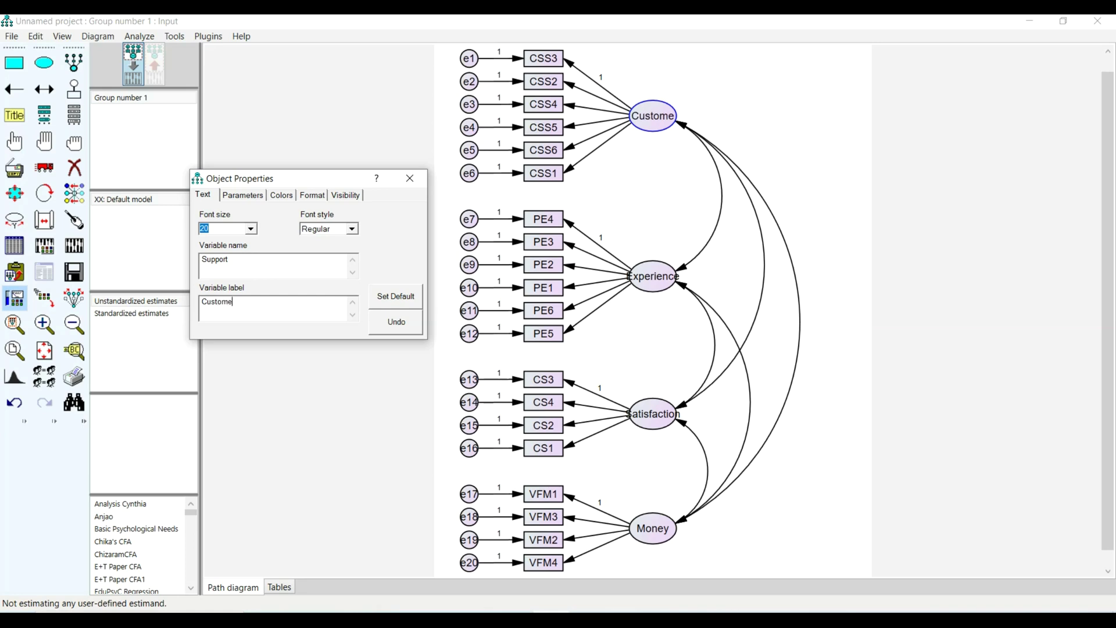
pyautogui.write('r Support Sa')
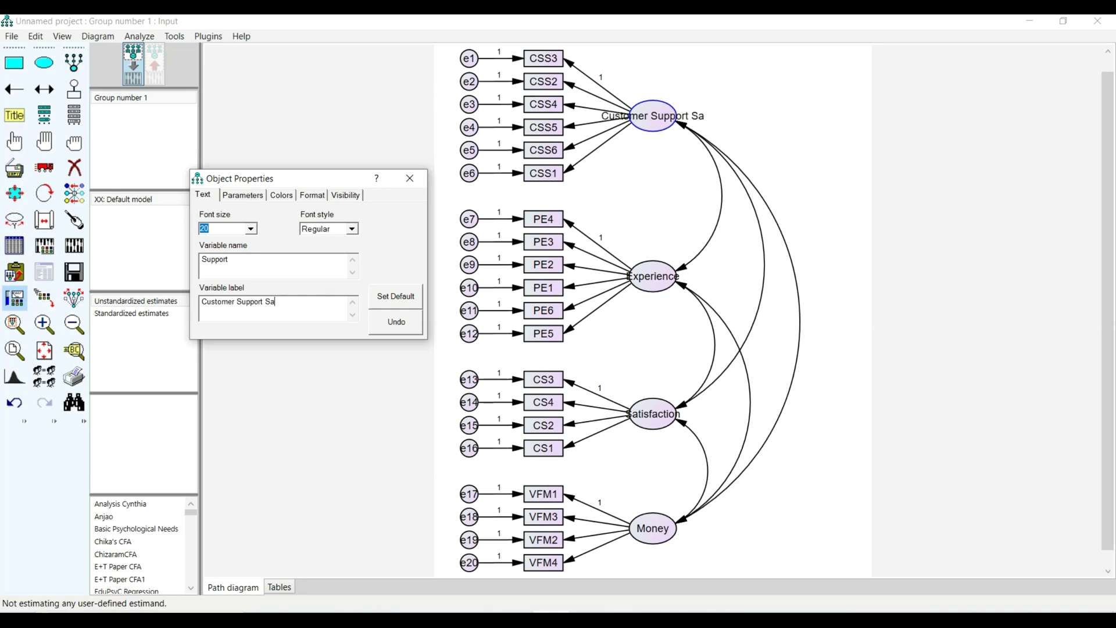
pyautogui.write('tisfaction')
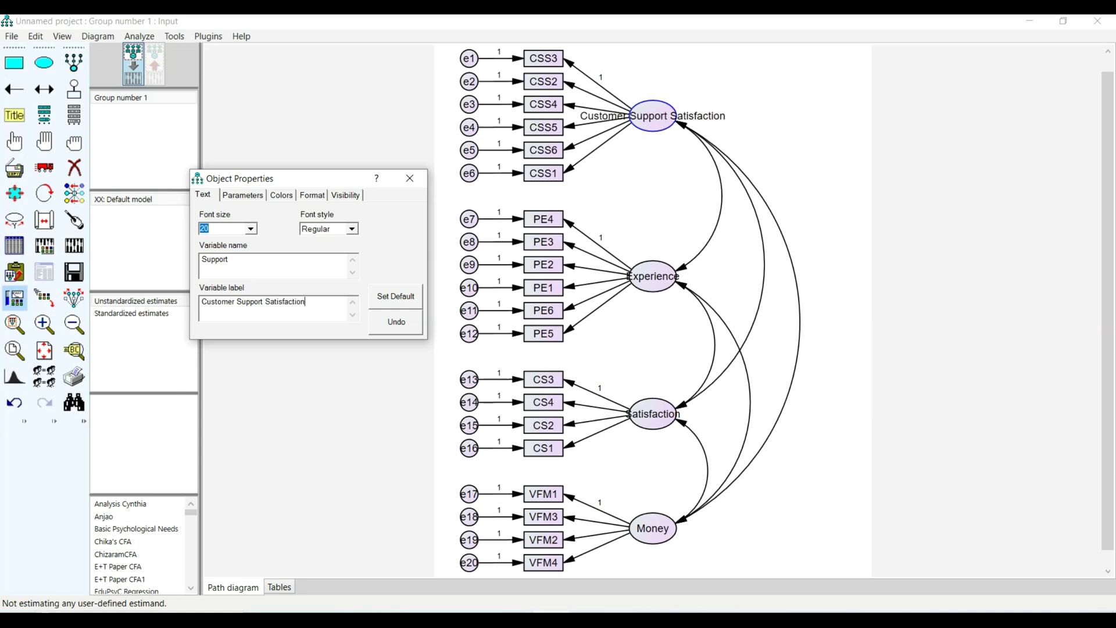
pyautogui.click(265, 302)
pyautogui.press('Return')
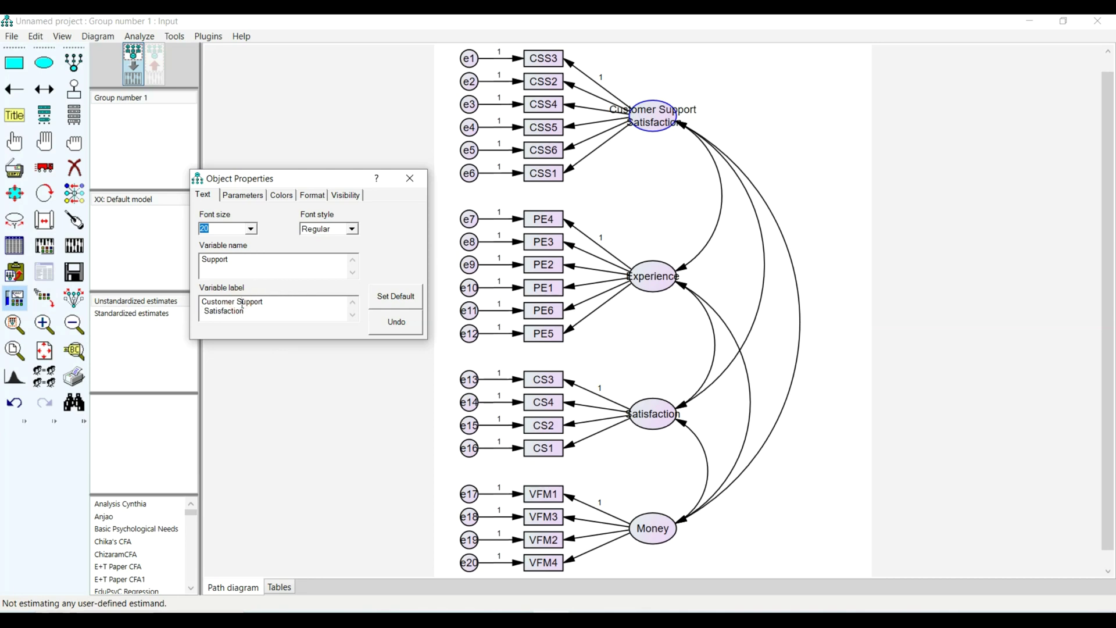
pyautogui.press('Return')
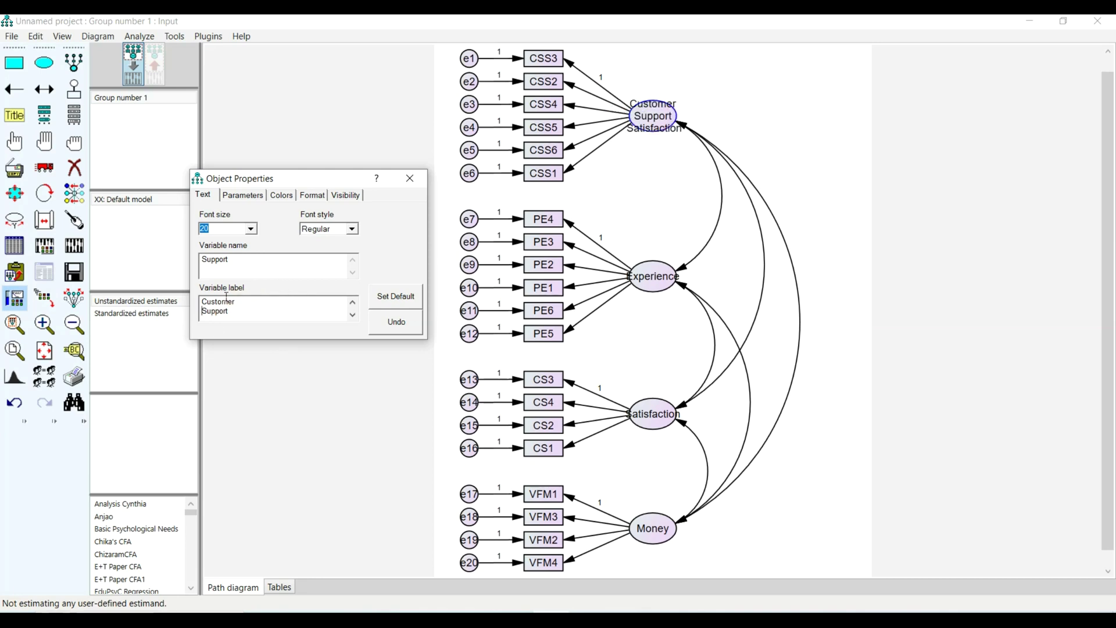
pyautogui.click(250, 229)
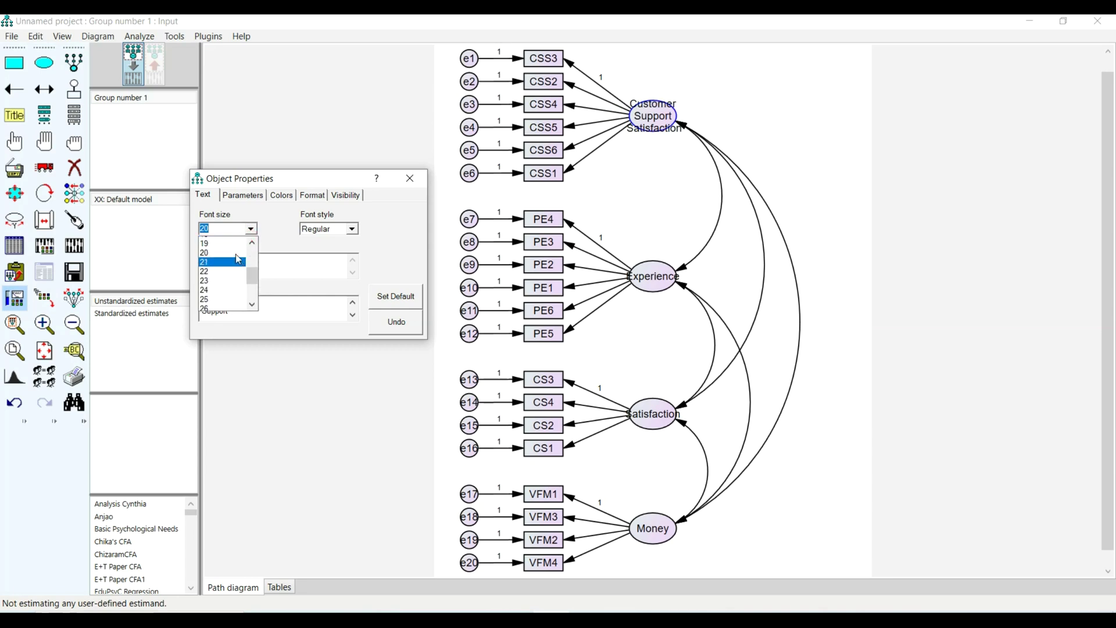
pyautogui.click(231, 263)
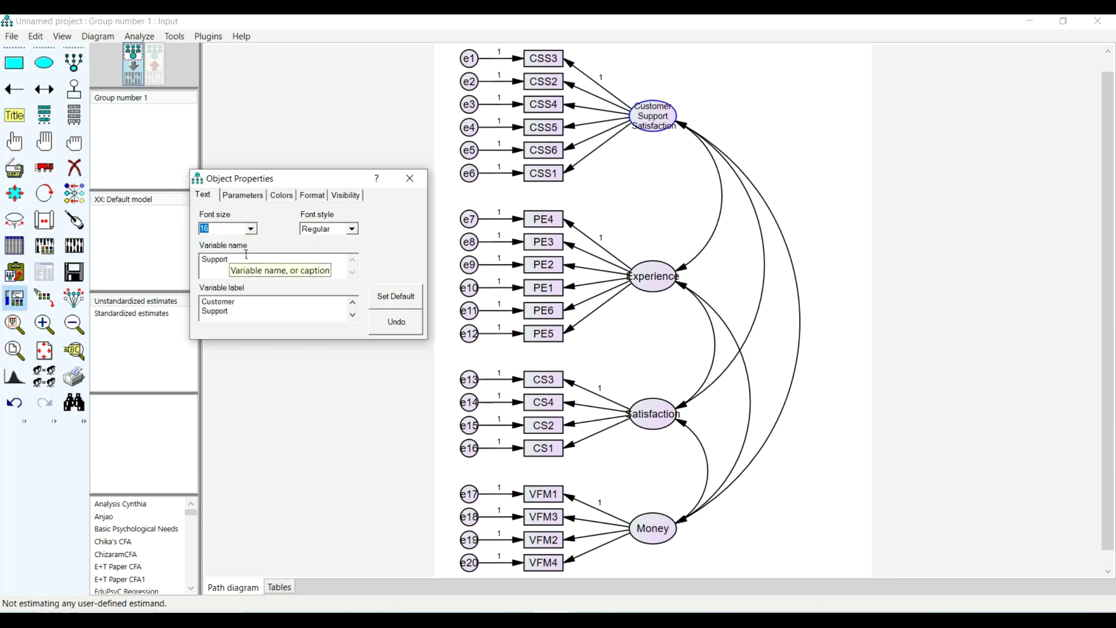
# Label the Experience factor 'Product Experience', wrapped over two lines.
pyautogui.click(652, 276)
pyautogui.click(245, 301)
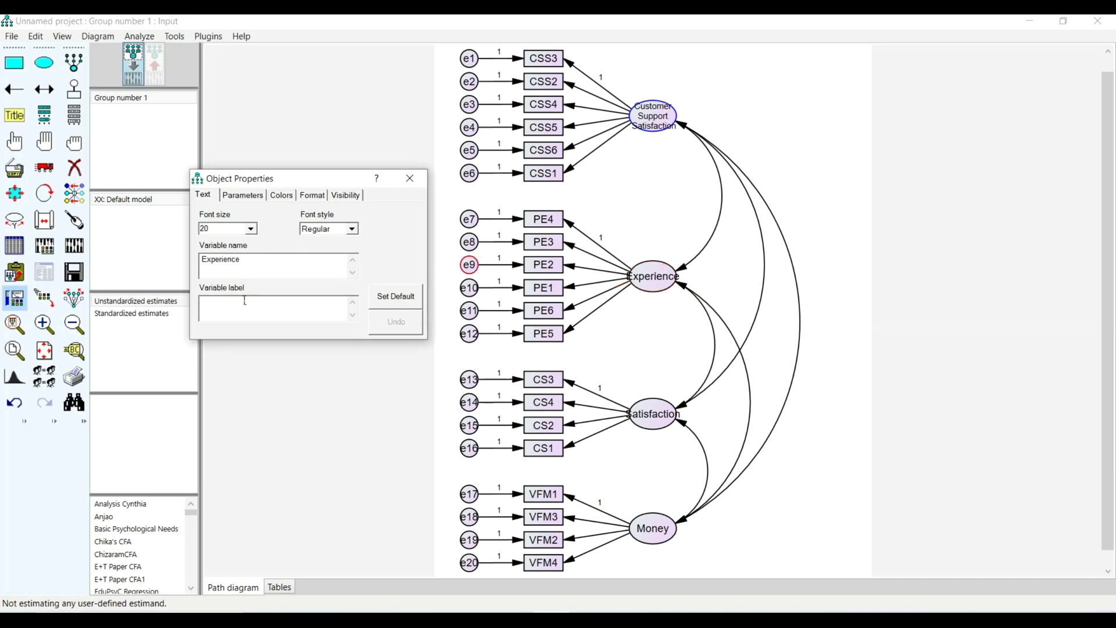
pyautogui.write('Prodyuct')
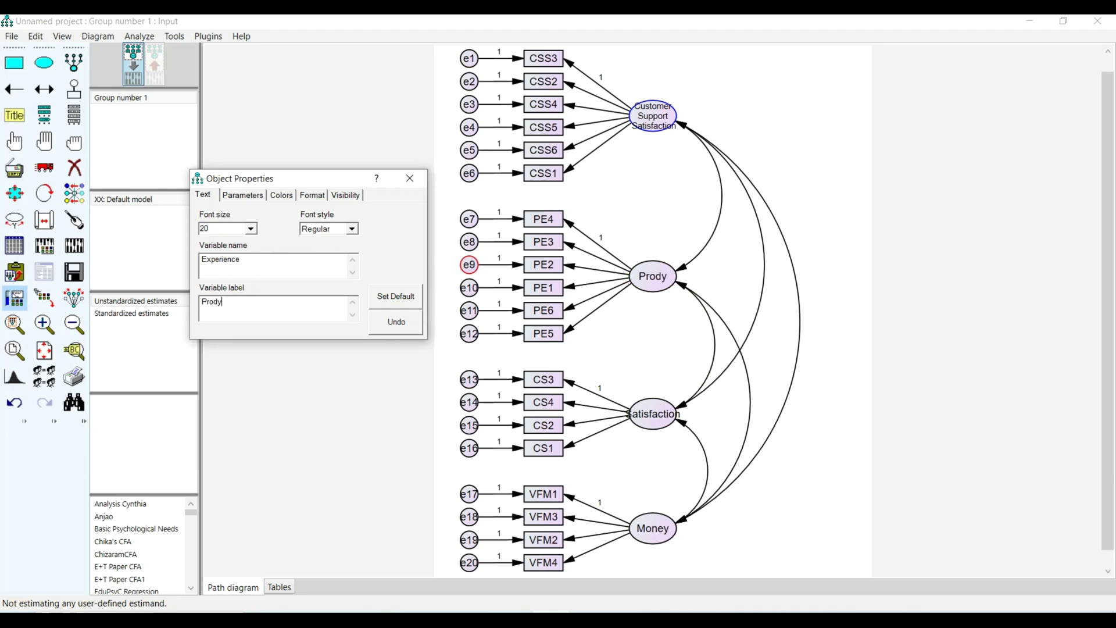
pyautogui.press('BackSpace')
pyautogui.press('BackSpace')
pyautogui.press('BackSpace')
pyautogui.press('BackSpace')
pyautogui.write('uct Experience')
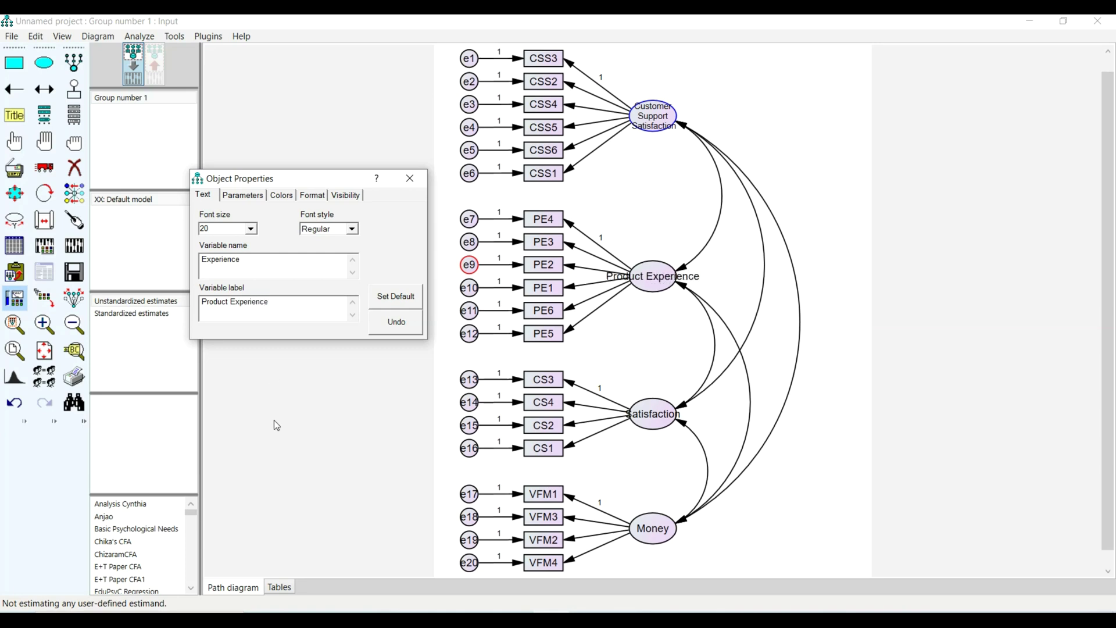
pyautogui.click(231, 301)
pyautogui.press('Return')
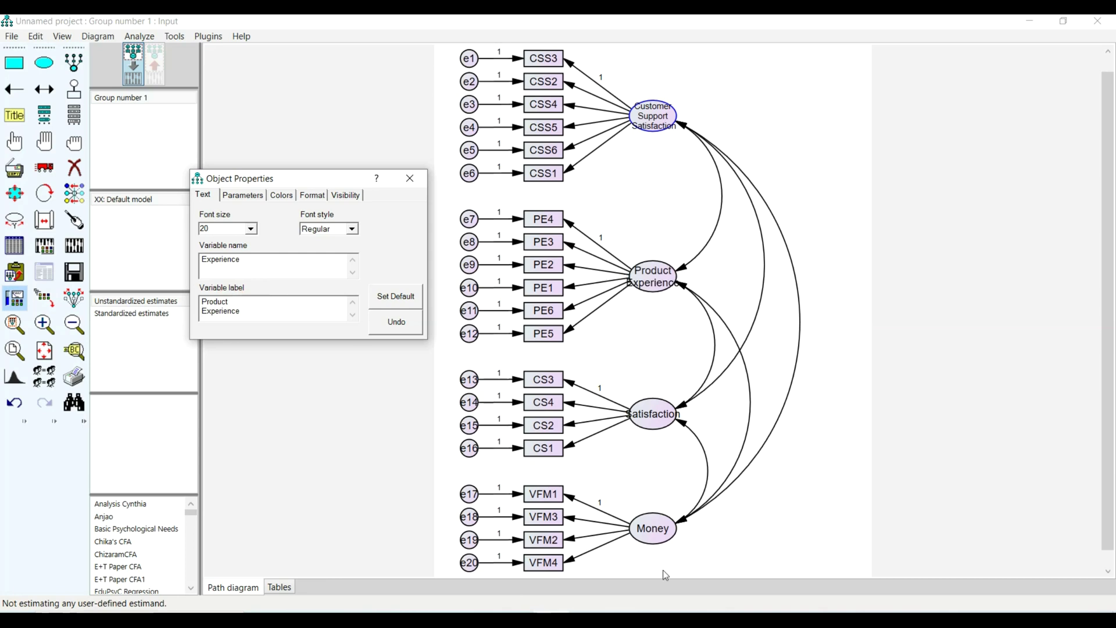
# Label Satisfaction 'Customer Satisfaction' and Money 'Value for Money', each wrapped onto two lines.
pyautogui.click(654, 422)
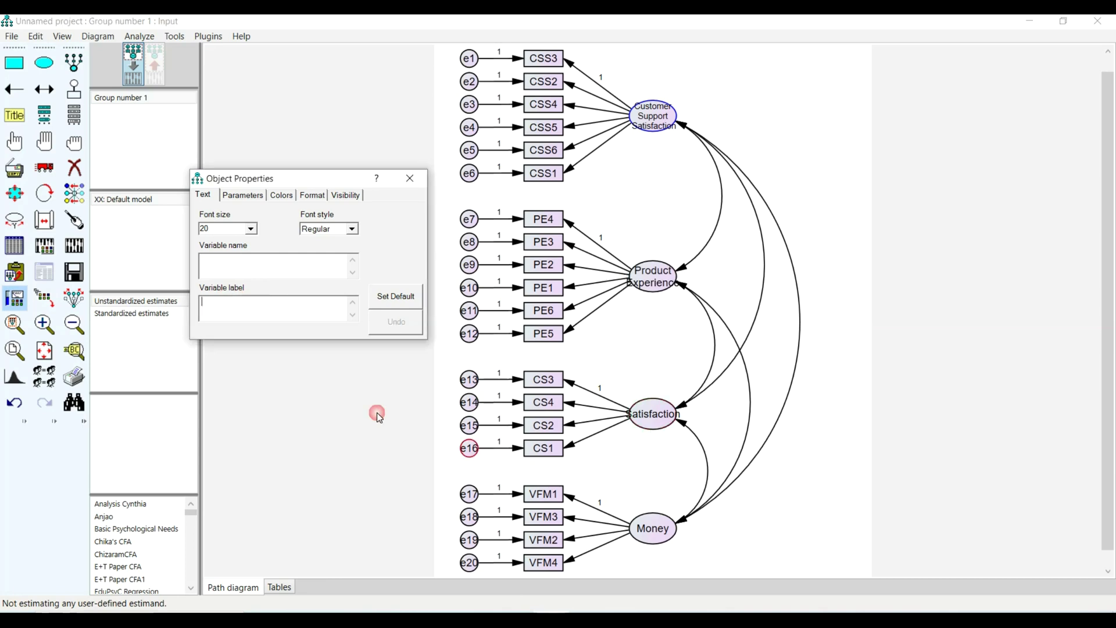
pyautogui.click(231, 320)
pyautogui.write('Custom')
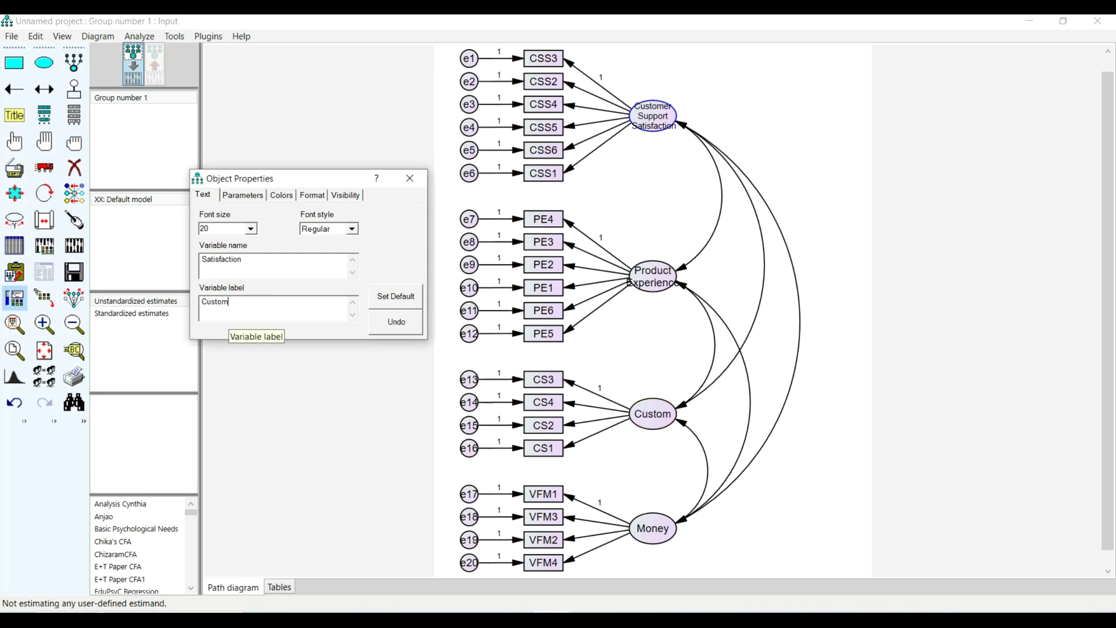
pyautogui.write('er Satisfaction')
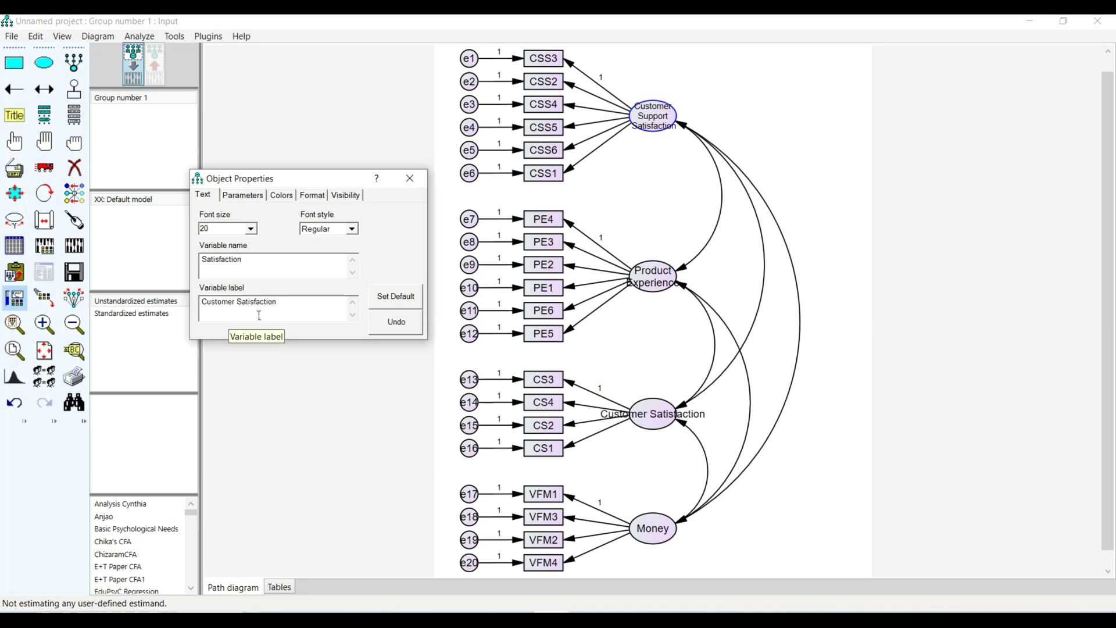
pyautogui.click(239, 311)
pyautogui.press('Return')
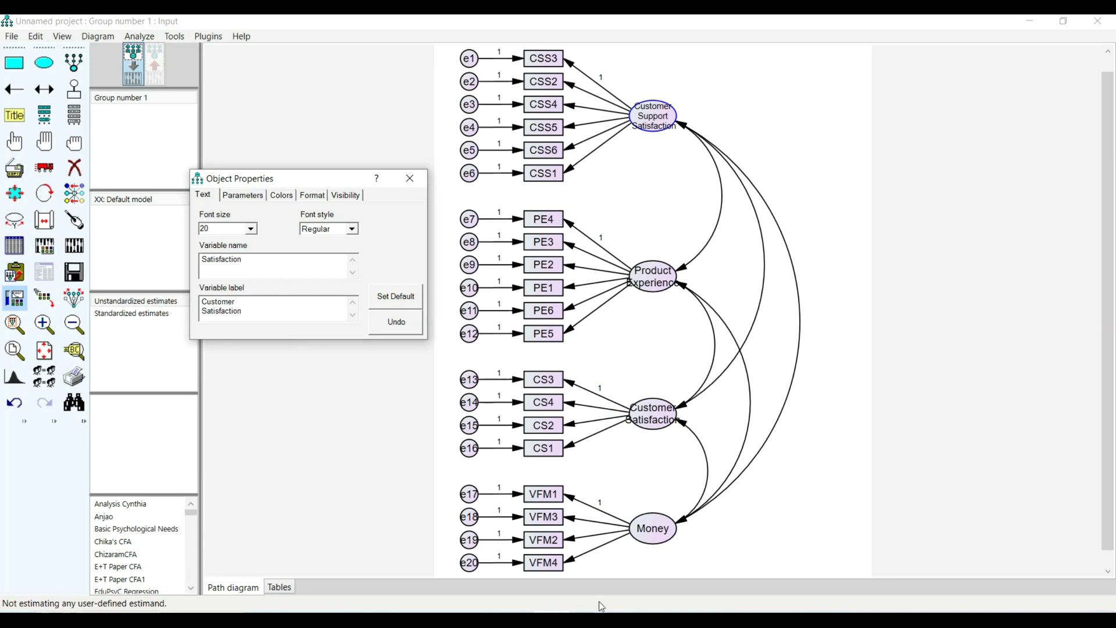
pyautogui.click(652, 528)
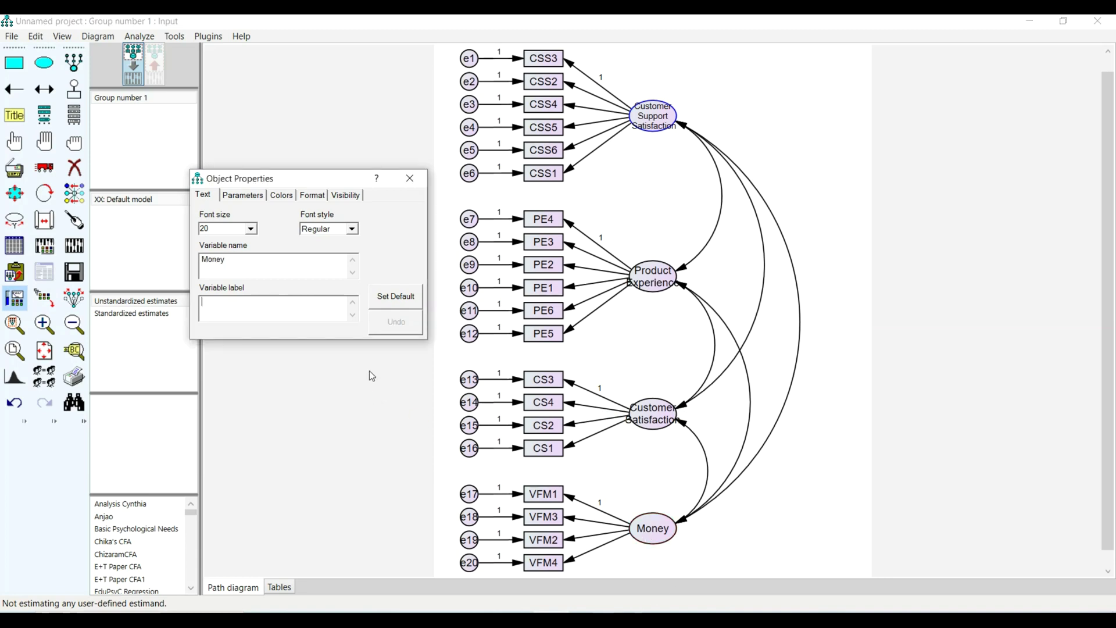
pyautogui.write('Value for ')
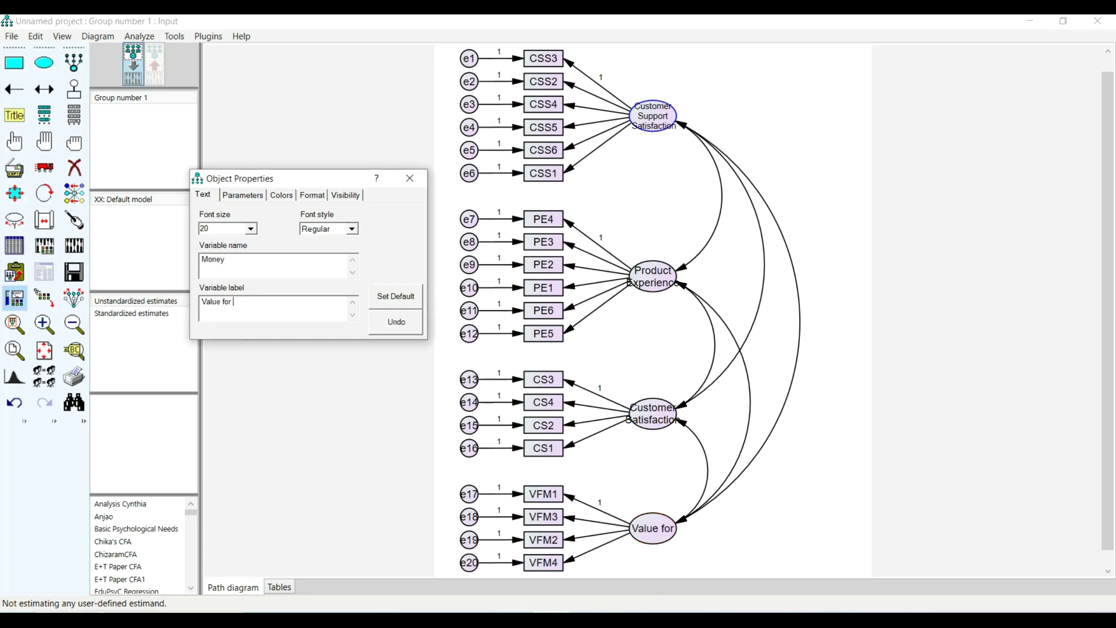
pyautogui.write('Money')
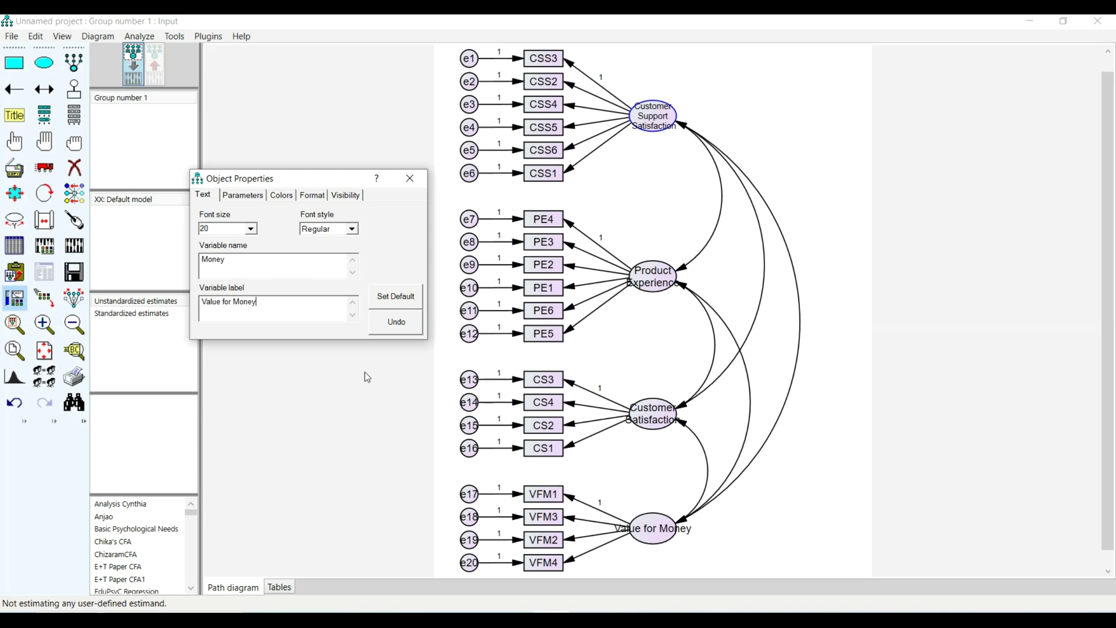
pyautogui.click(233, 302)
pyautogui.press('Return')
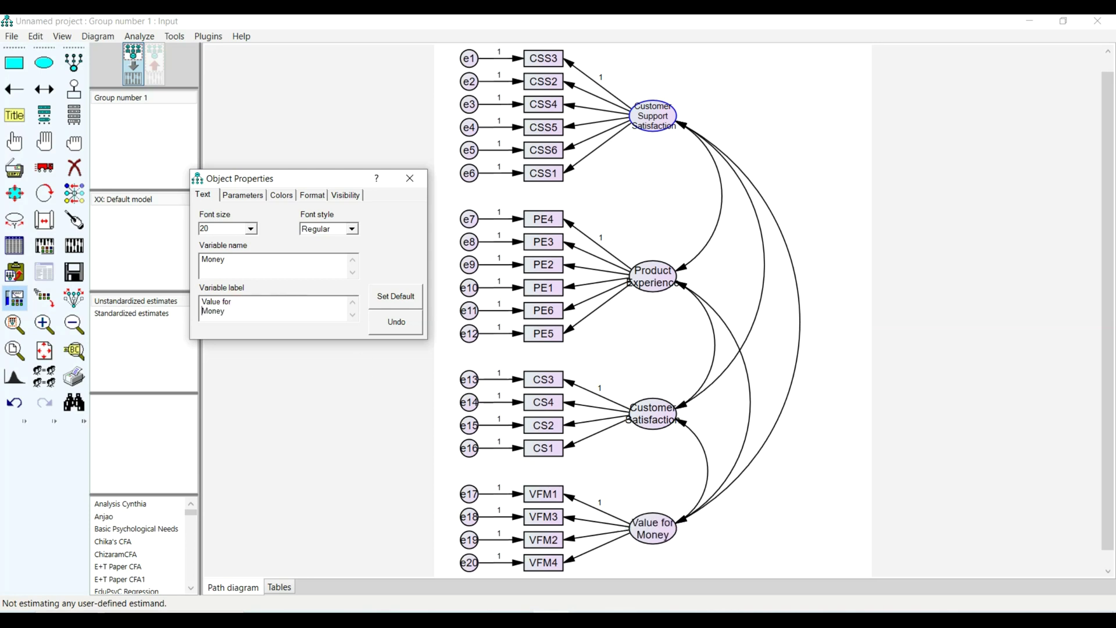
pyautogui.click(414, 182)
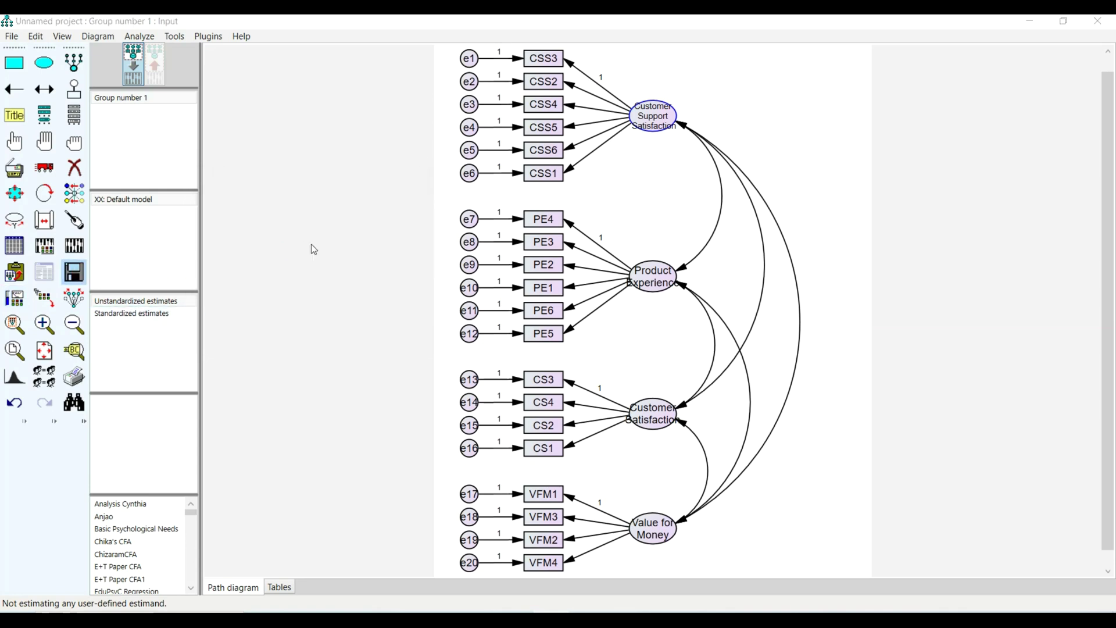
# Save the Amos model as Tutorial analysis.
pyautogui.hotkey('ctrl', 's')
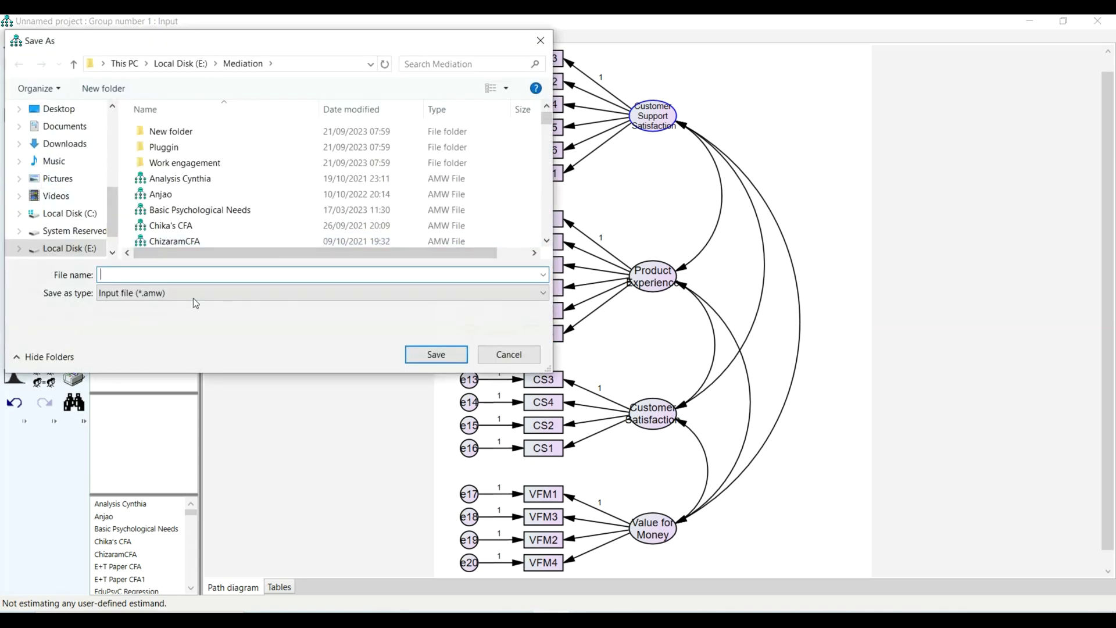
pyautogui.write('Tutorial Analysis')
pyautogui.press('Return')
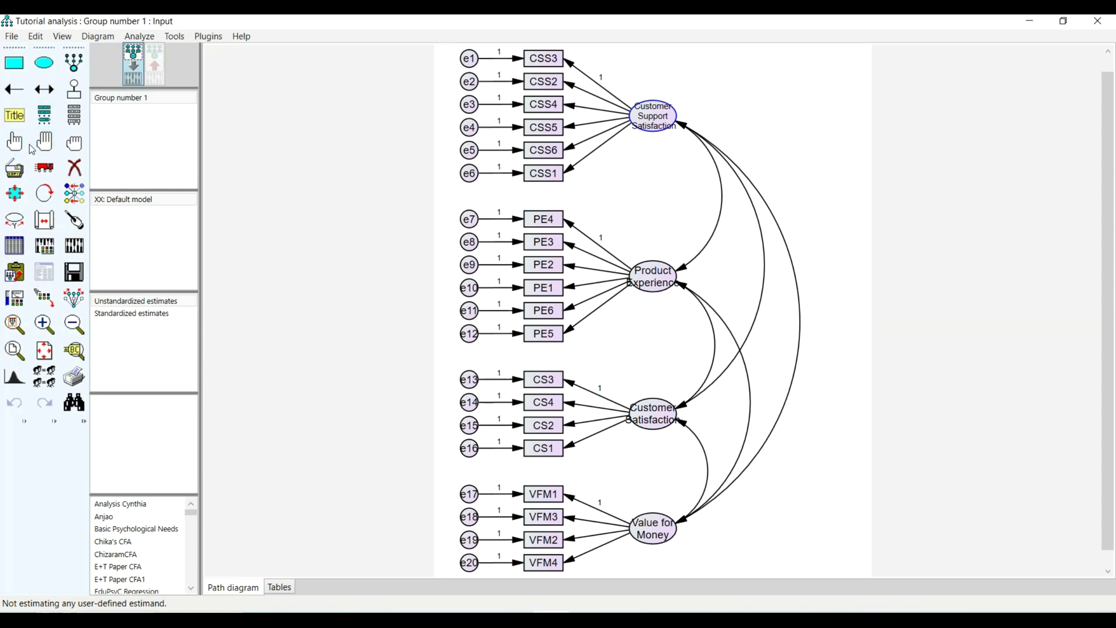
# Select all four factor ellipses, enlarge them together, and save the model.
pyautogui.click(26, 147)
pyautogui.click(656, 291)
pyautogui.click(667, 412)
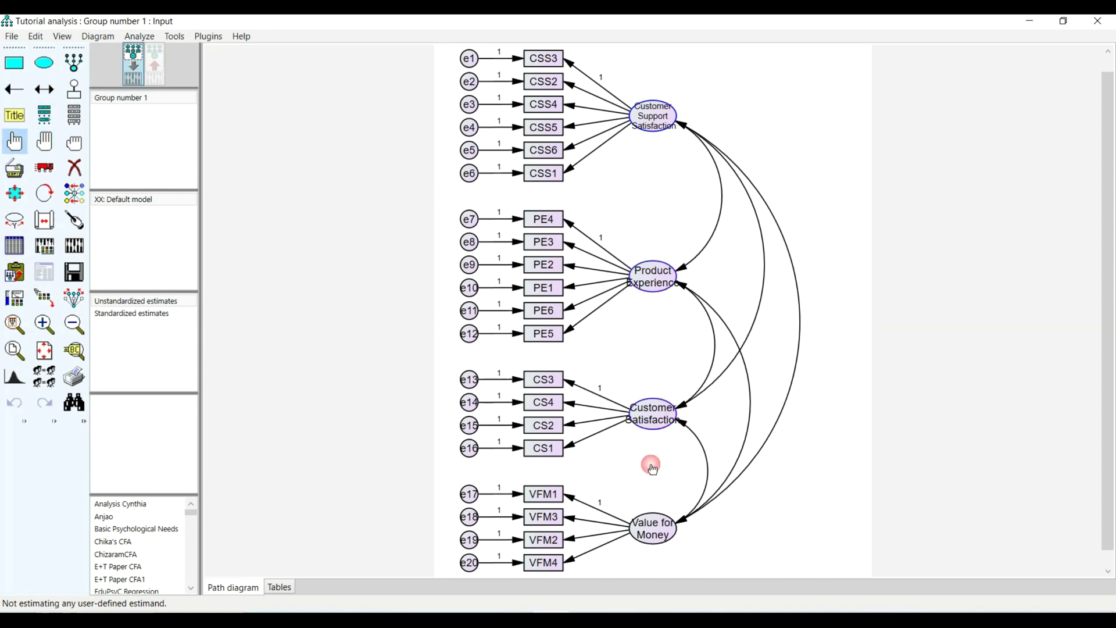
pyautogui.click(649, 514)
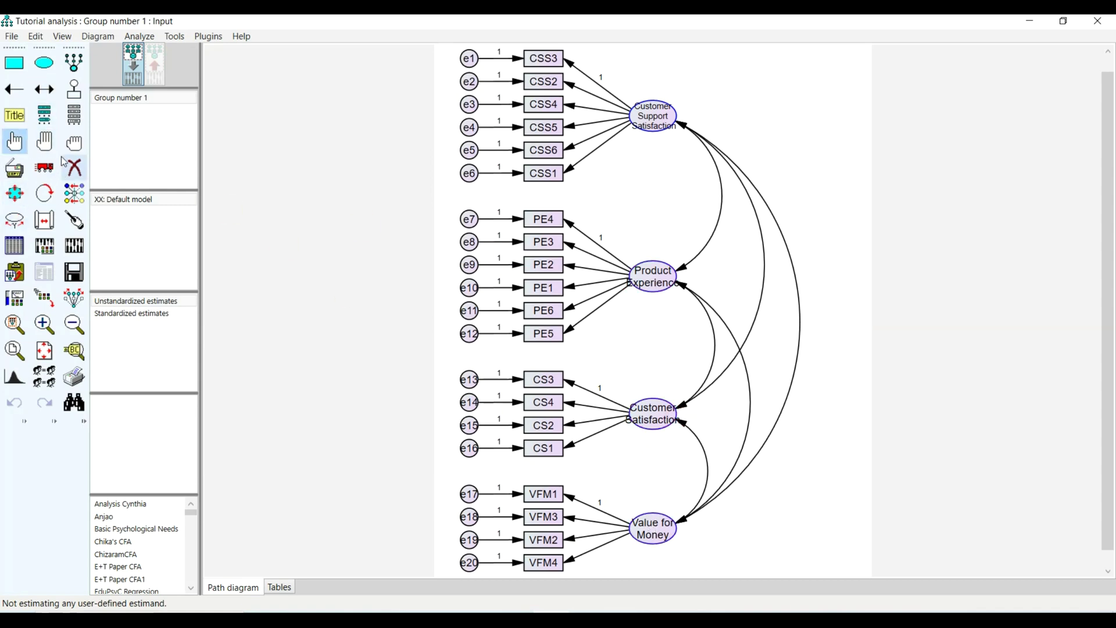
pyautogui.click(14, 193)
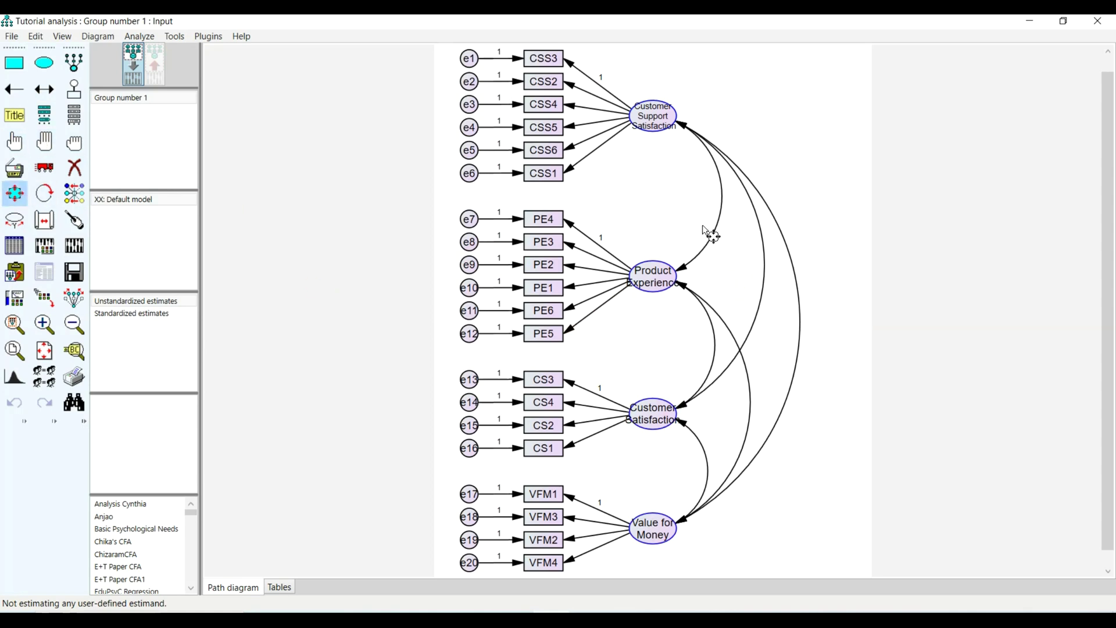
pyautogui.moveTo(675, 113); pyautogui.dragTo(706, 150)
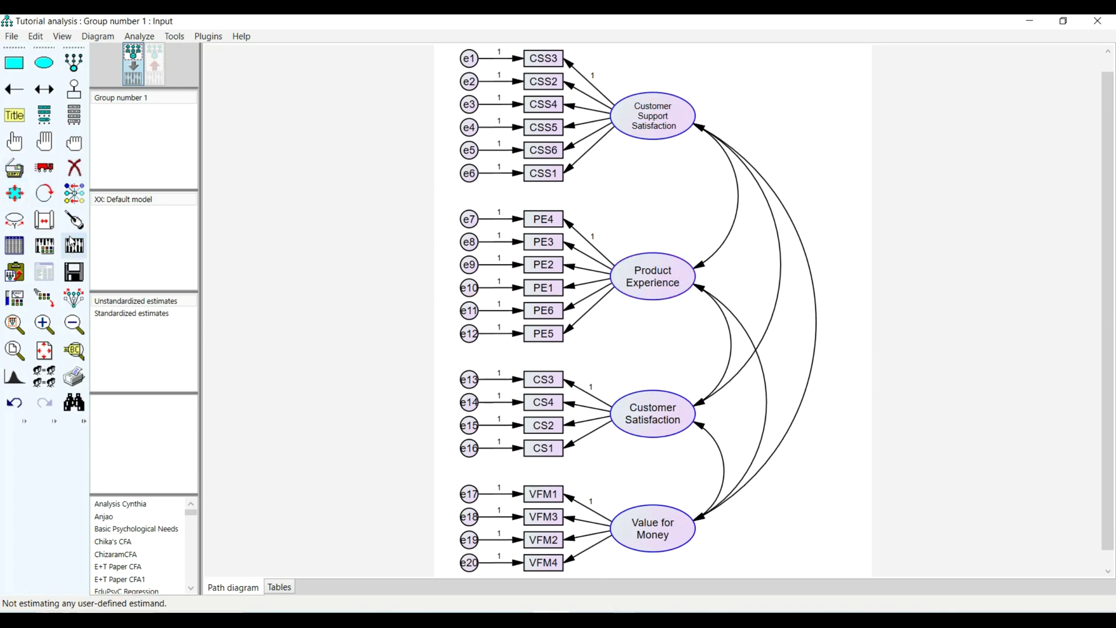
pyautogui.click(83, 277)
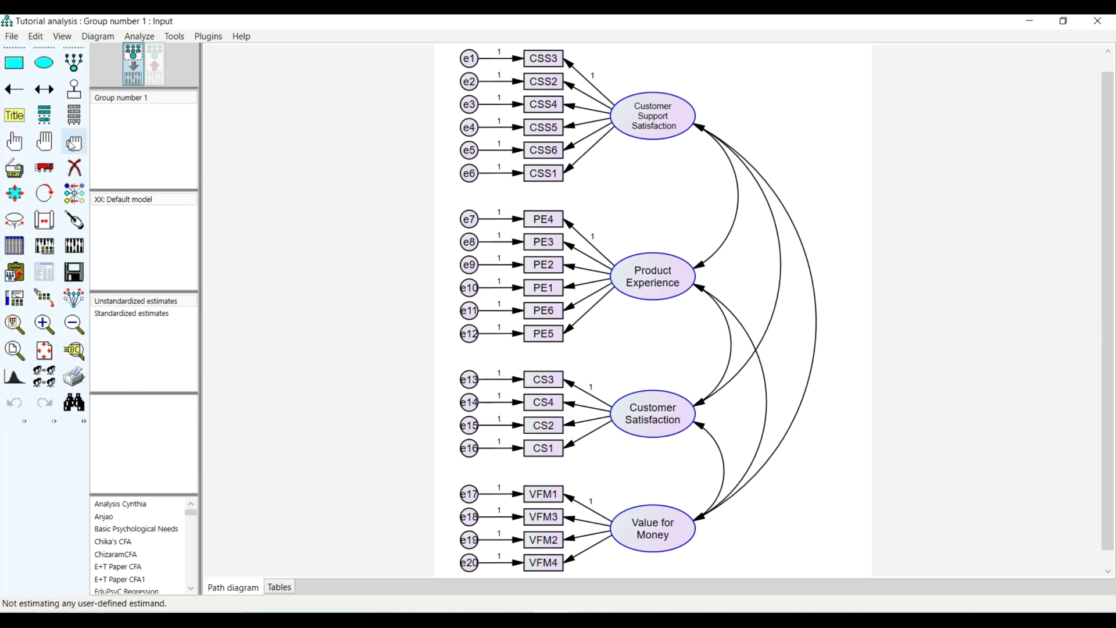
pyautogui.click(89, 145)
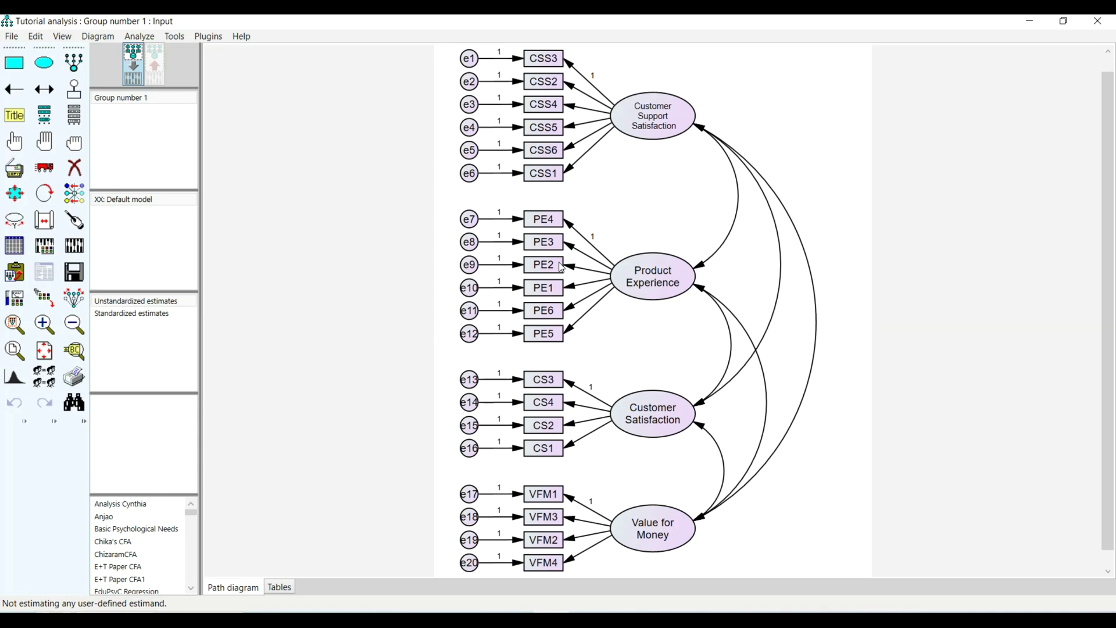
# Request standardized estimates and modification indices in Analysis Properties, then calculate estimates.
pyautogui.click(44, 245)
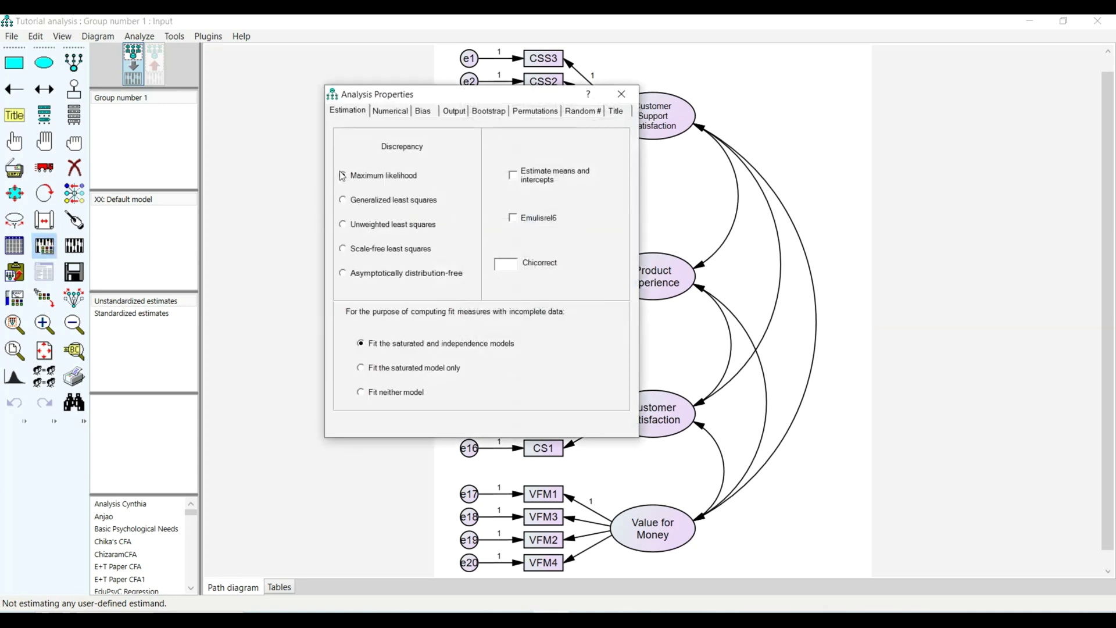
pyautogui.click(461, 111)
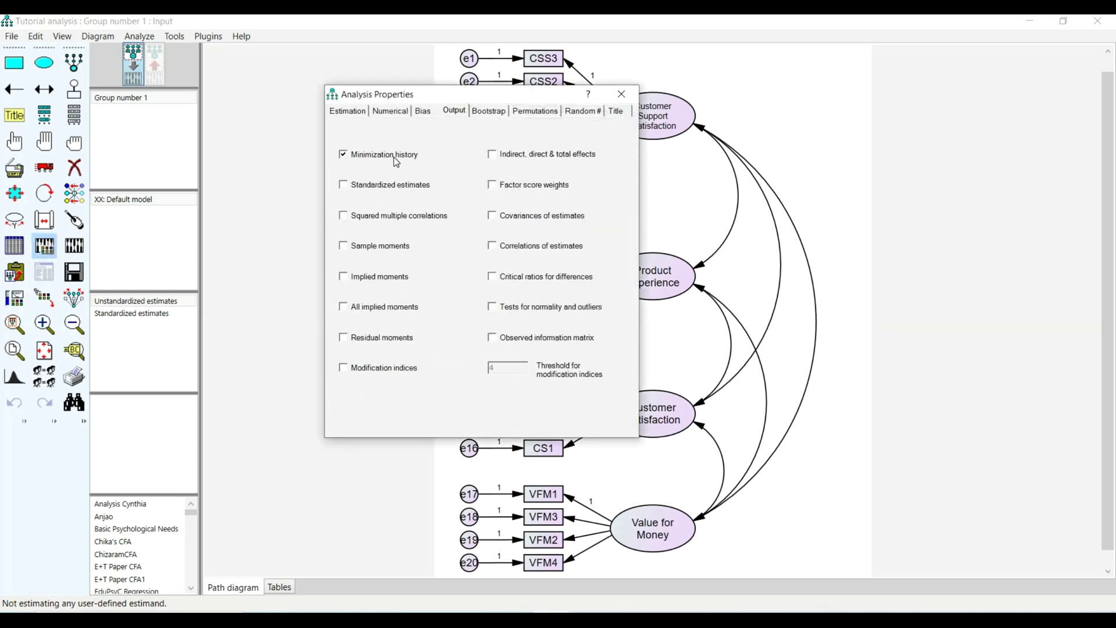
pyautogui.click(394, 188)
pyautogui.click(388, 371)
pyautogui.click(621, 94)
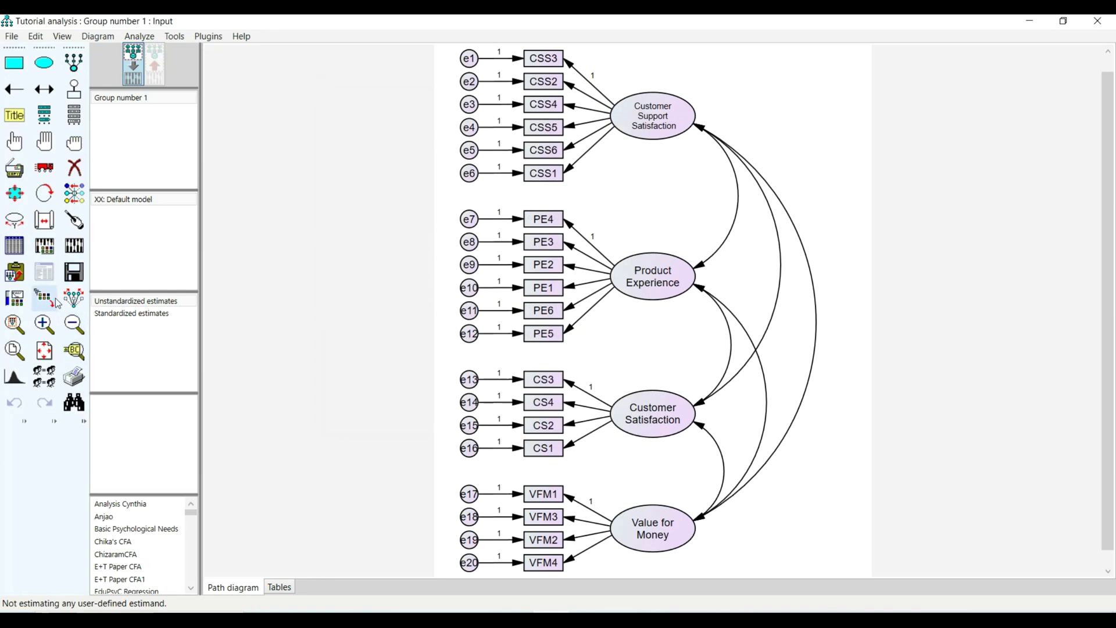
pyautogui.click(75, 254)
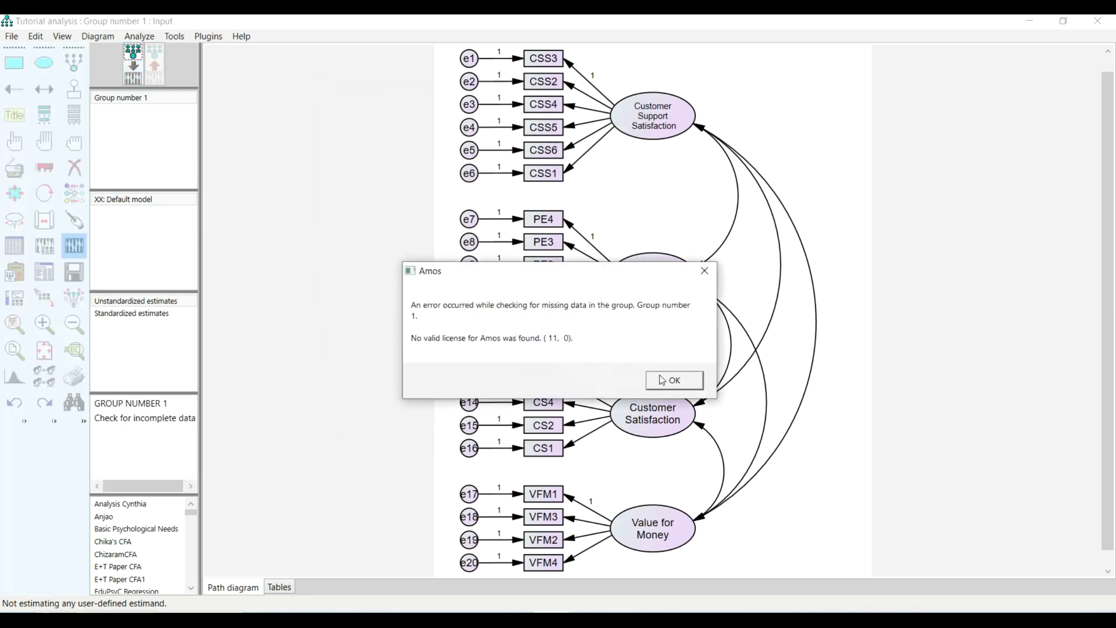
# Dismiss the licence and model error messages and maximize the Amos window.
pyautogui.click(669, 381)
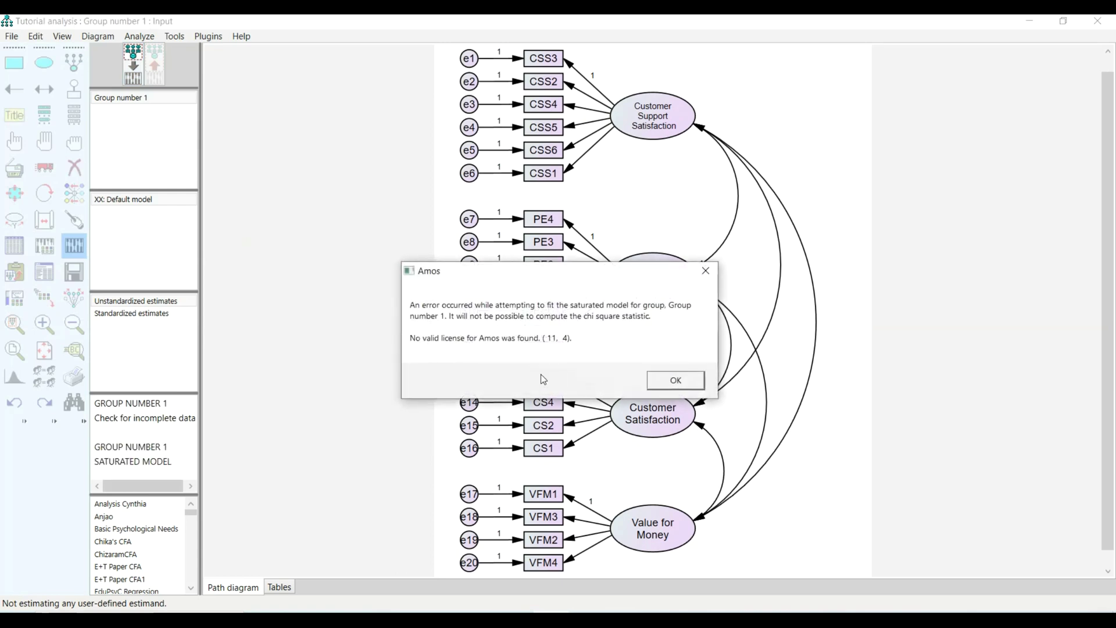
pyautogui.click(683, 378)
pyautogui.click(660, 381)
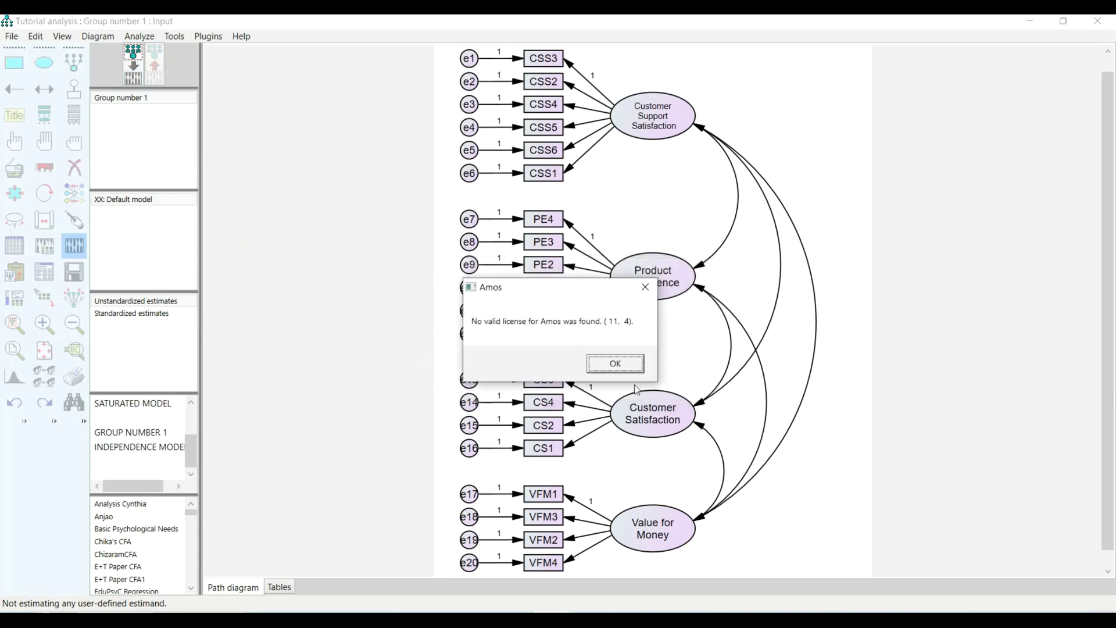
pyautogui.click(618, 363)
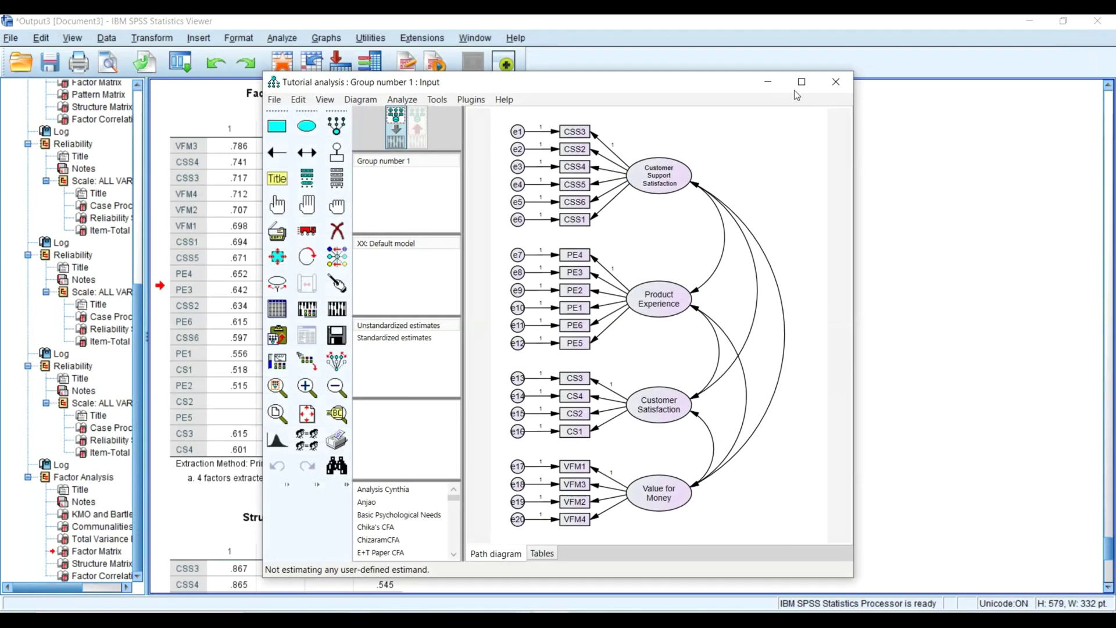
pyautogui.click(798, 76)
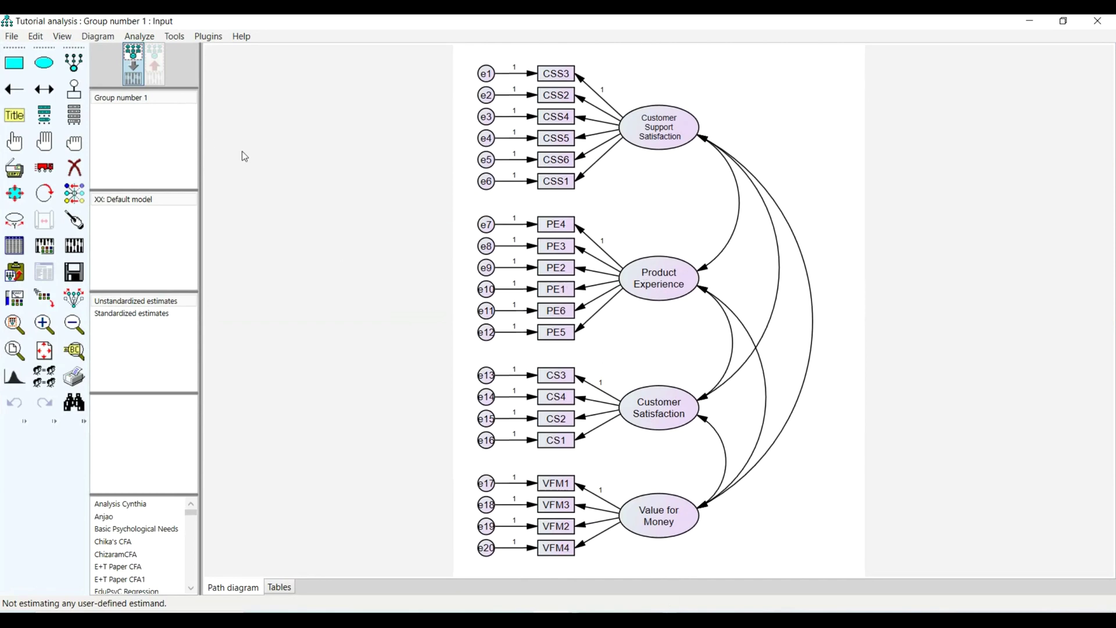
# Recheck the Analysis Properties output options and rerun the estimation, reaching chi-square 315.0, df 164.
pyautogui.click(44, 247)
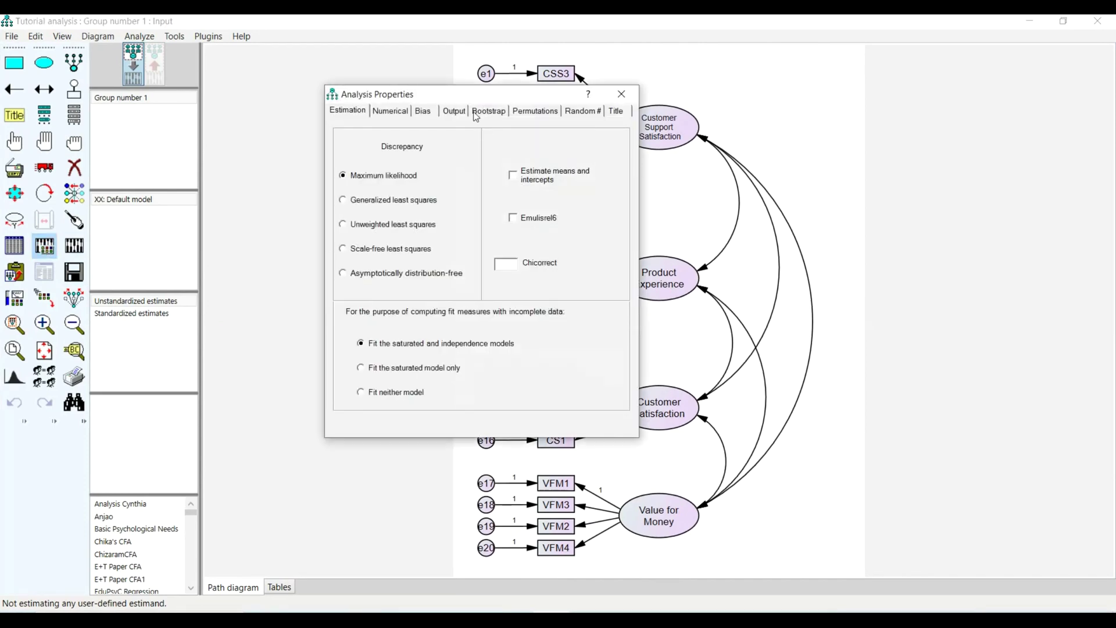
pyautogui.click(450, 112)
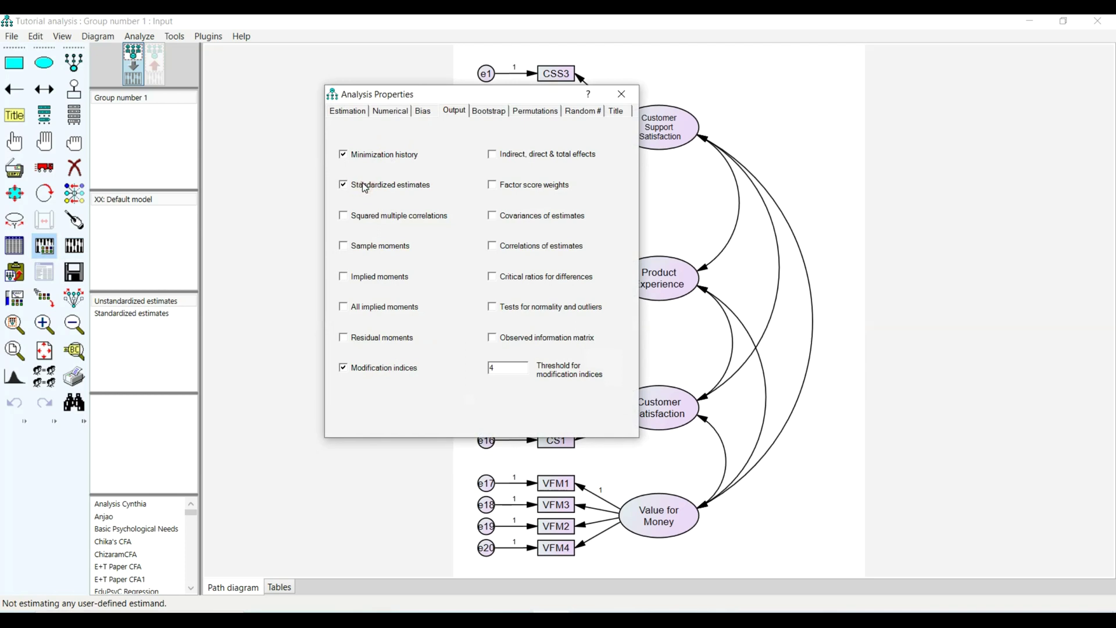
pyautogui.click(621, 94)
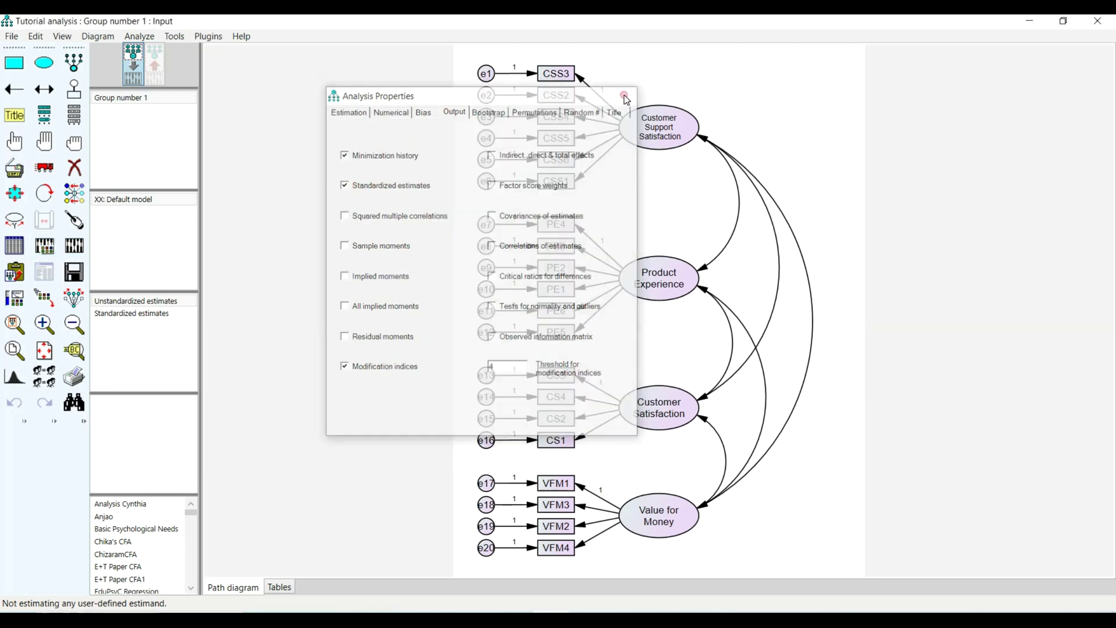
pyautogui.click(74, 246)
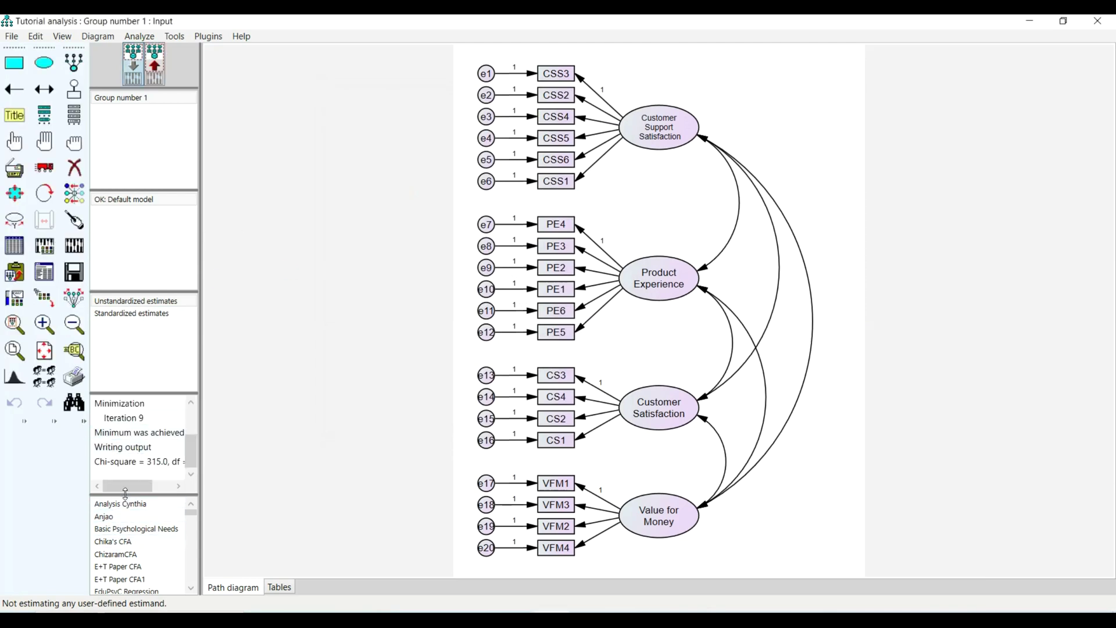
pyautogui.moveTo(125, 487); pyautogui.dragTo(145, 487)
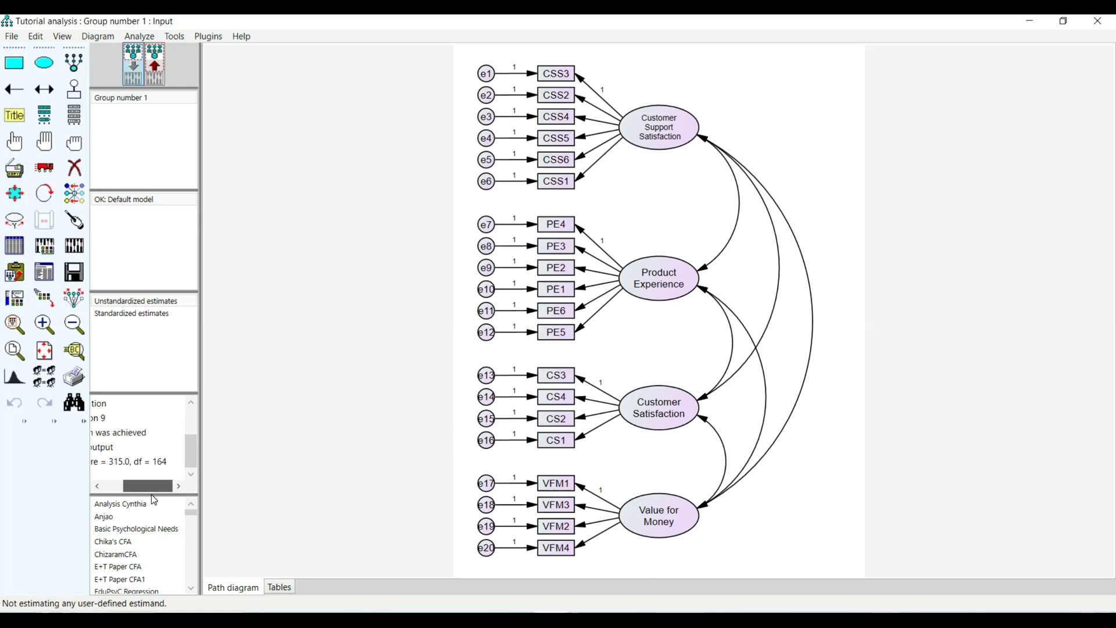
# Display standardized estimates (loadings .62–.94) on the output diagram, then switch to the Factor Analysis slides.
pyautogui.click(155, 75)
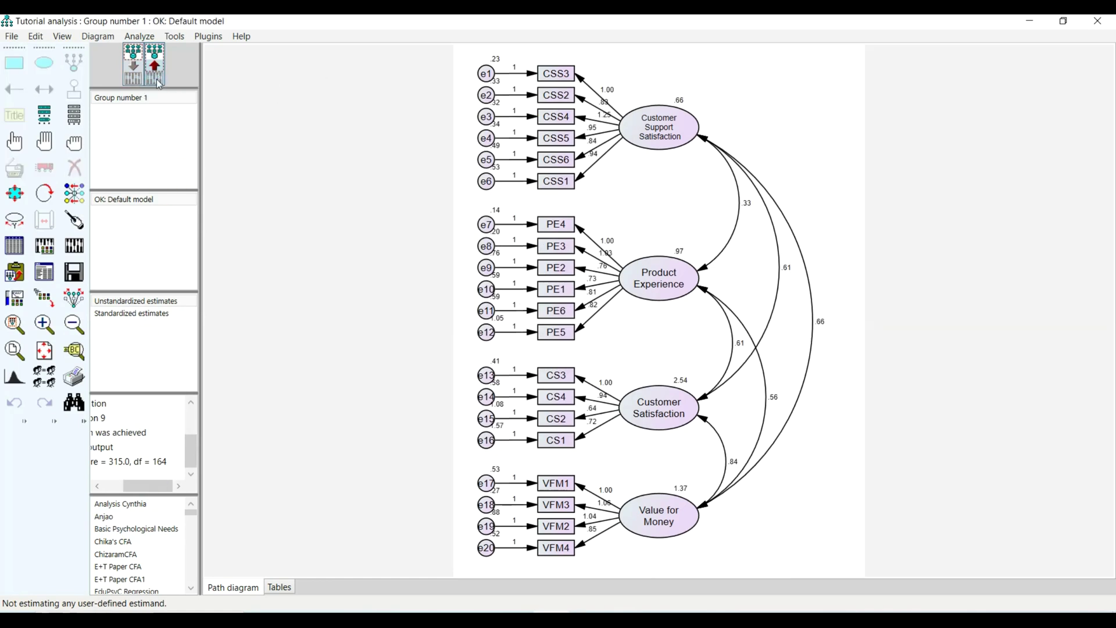
pyautogui.click(168, 313)
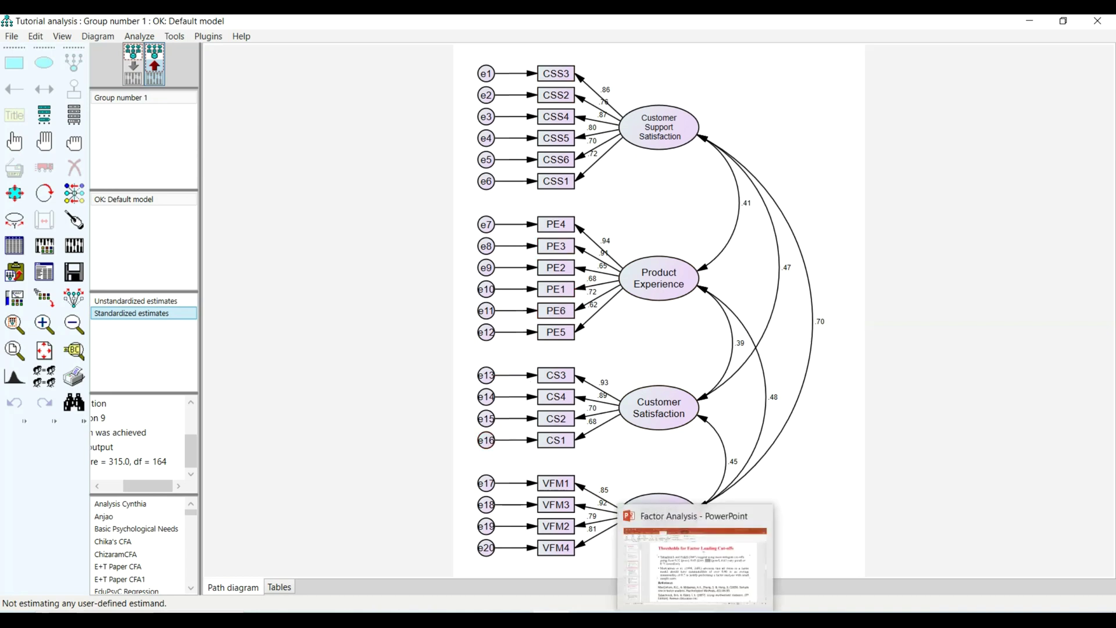
pyautogui.click(696, 555)
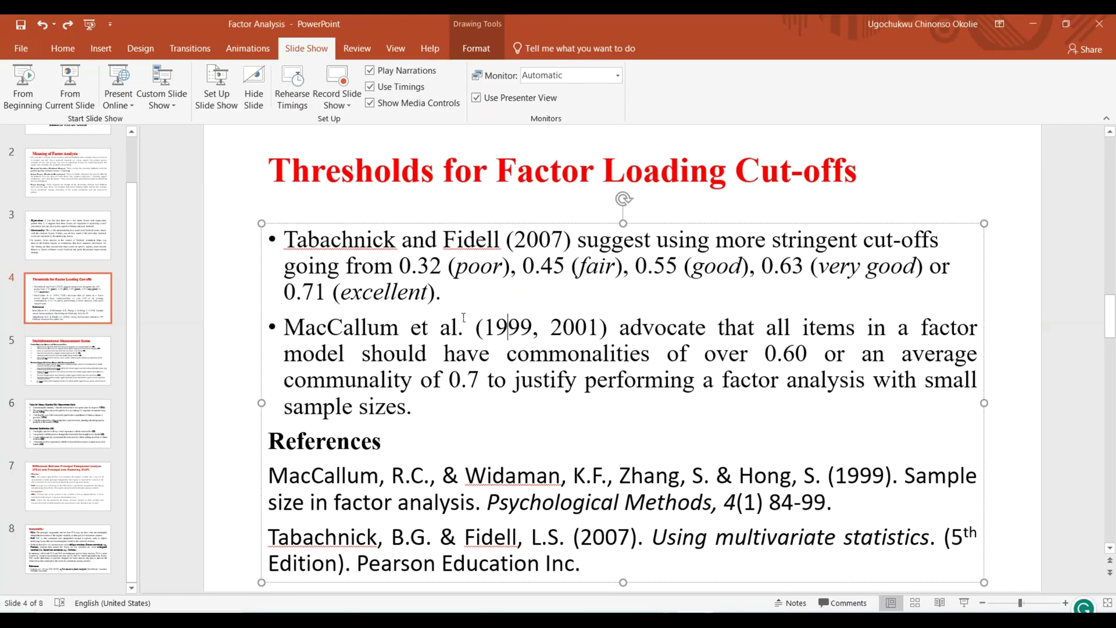
# Highlight the 0.71 excellent and 0.63 very good cut-offs in the first bullet, then deselect.
pyautogui.moveTo(429, 293); pyautogui.dragTo(283, 292)
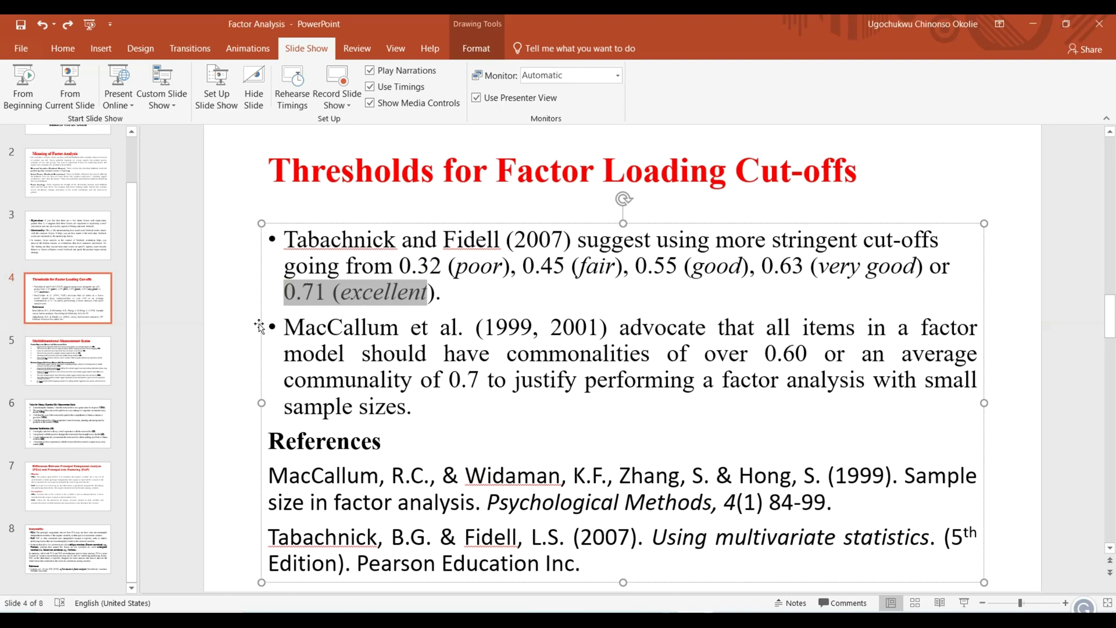
pyautogui.click(407, 295)
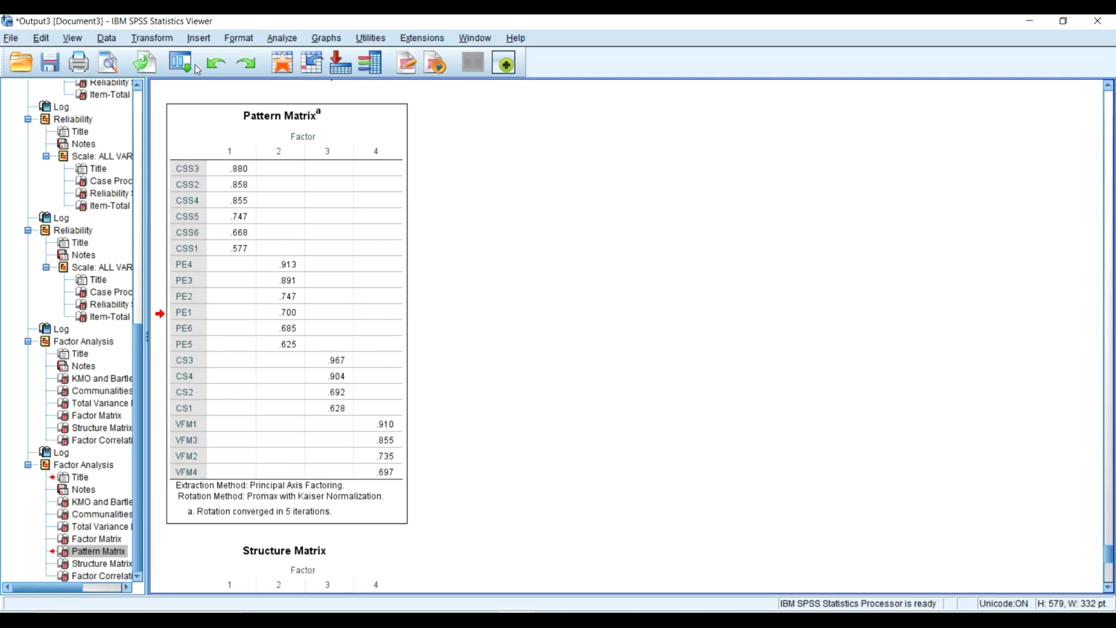
# Reopen Factor Analysis from recent dialogs and verify its Options suppress coefficients below .50.
pyautogui.click(185, 63)
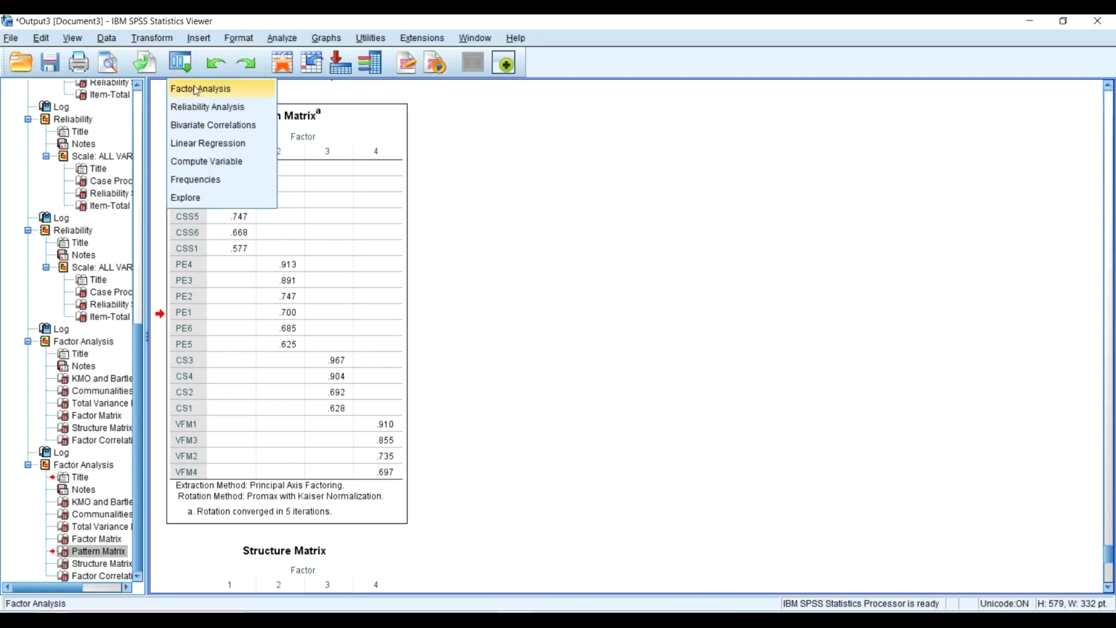
pyautogui.click(195, 89)
pyautogui.click(786, 248)
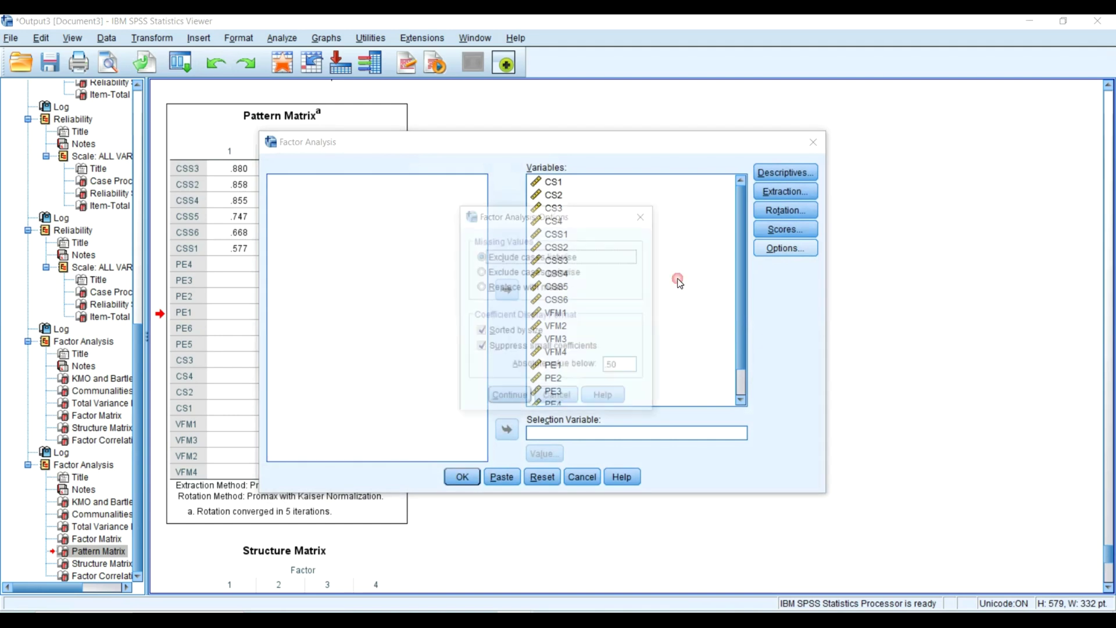
pyautogui.doubleClick(618, 366)
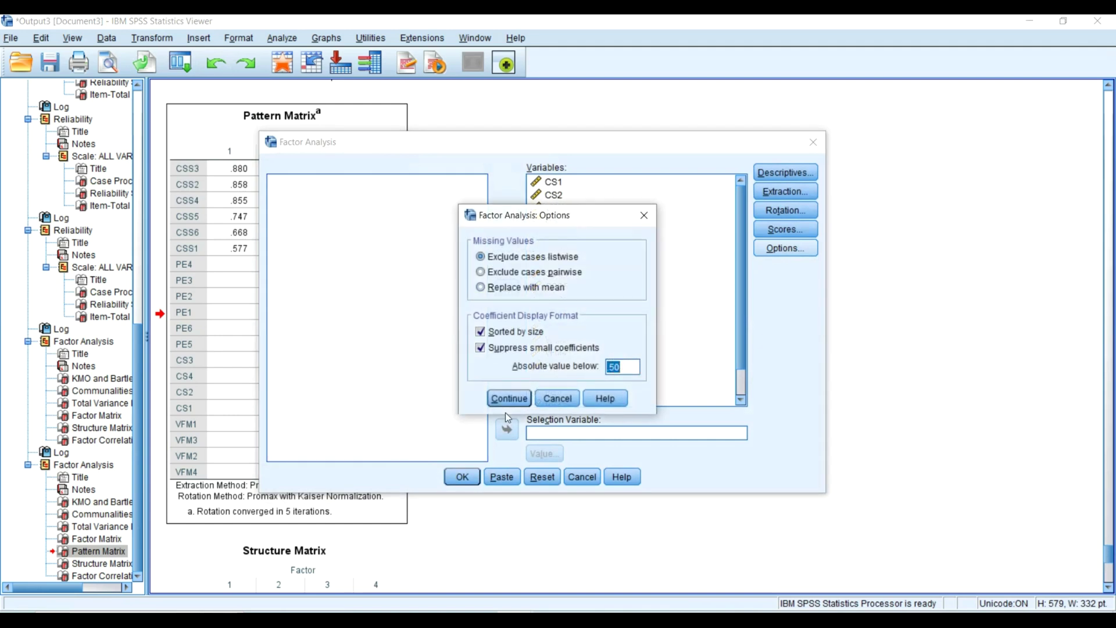
pyautogui.click(508, 398)
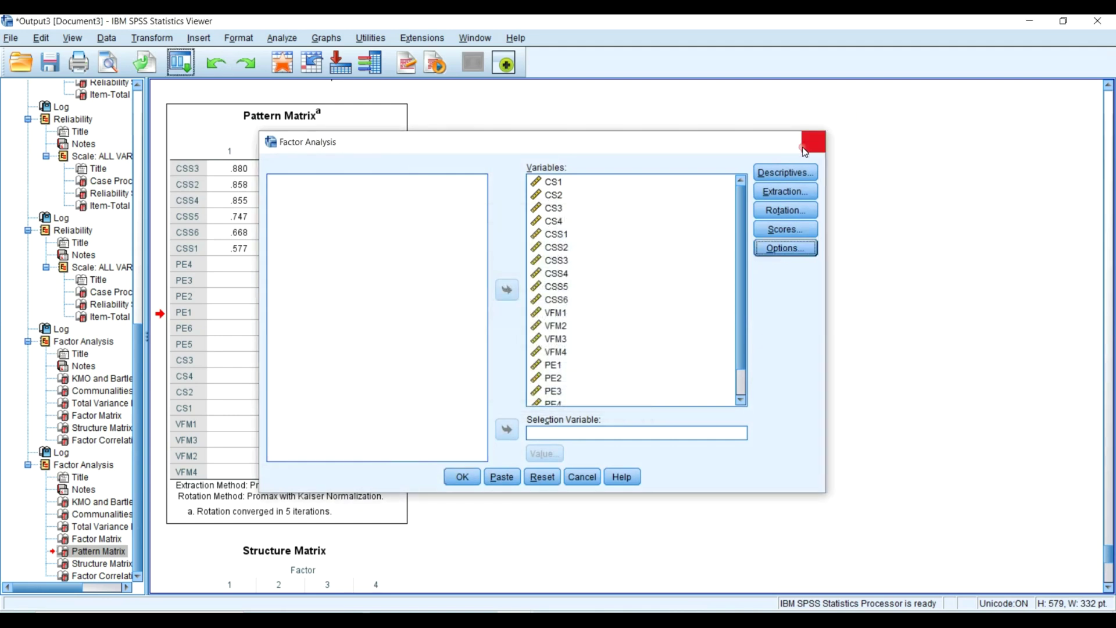
pyautogui.click(805, 152)
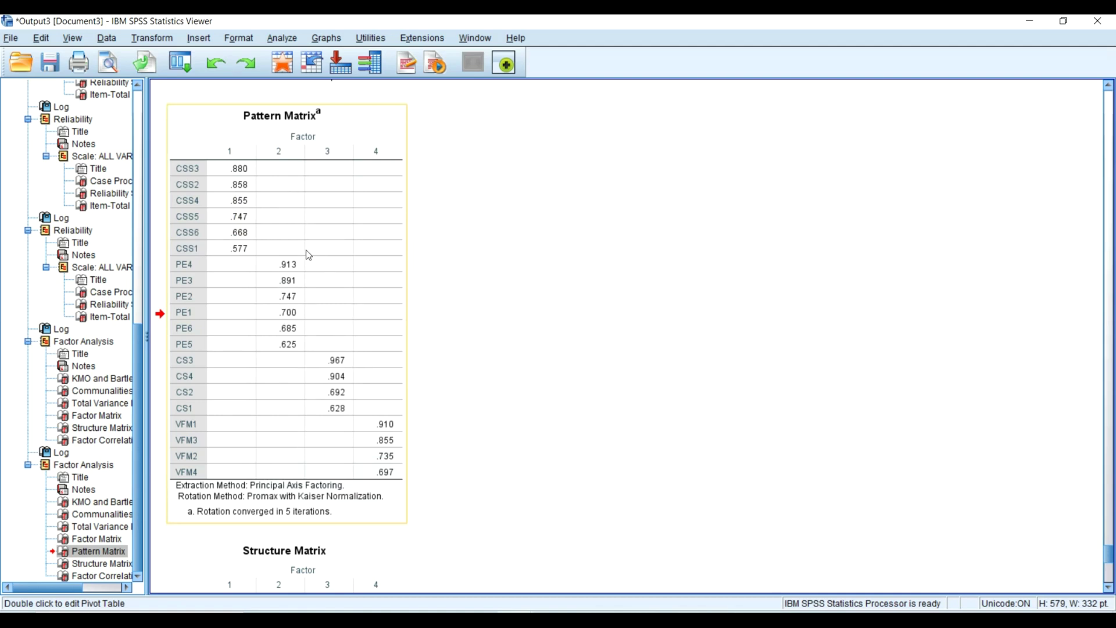
pyautogui.hotkey('alt', 'Tab')
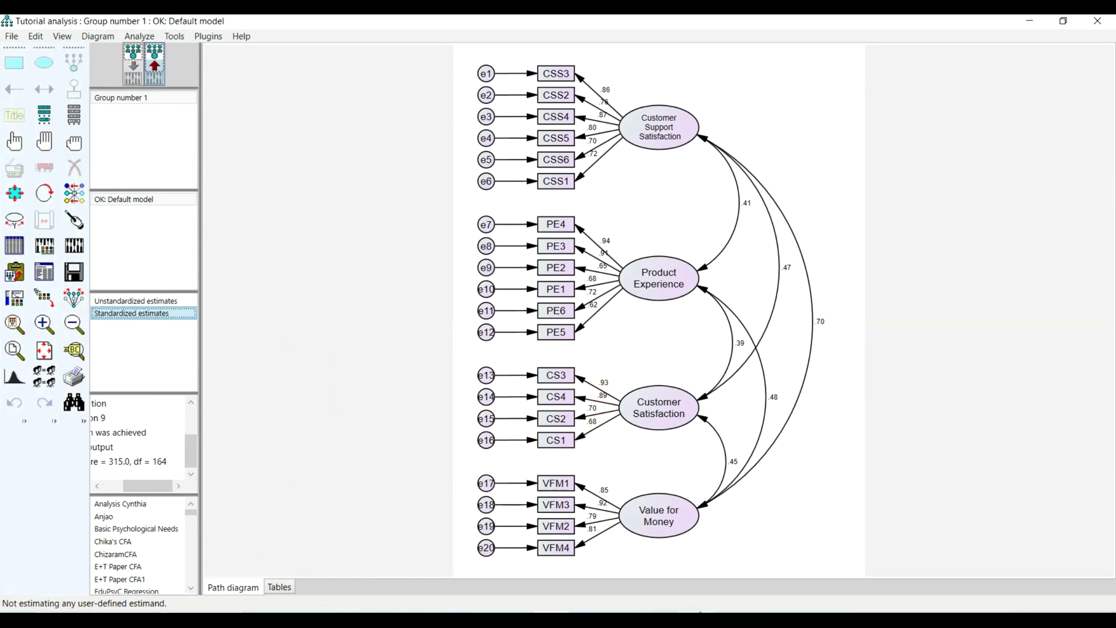
pyautogui.hotkey('alt', 'Tab')
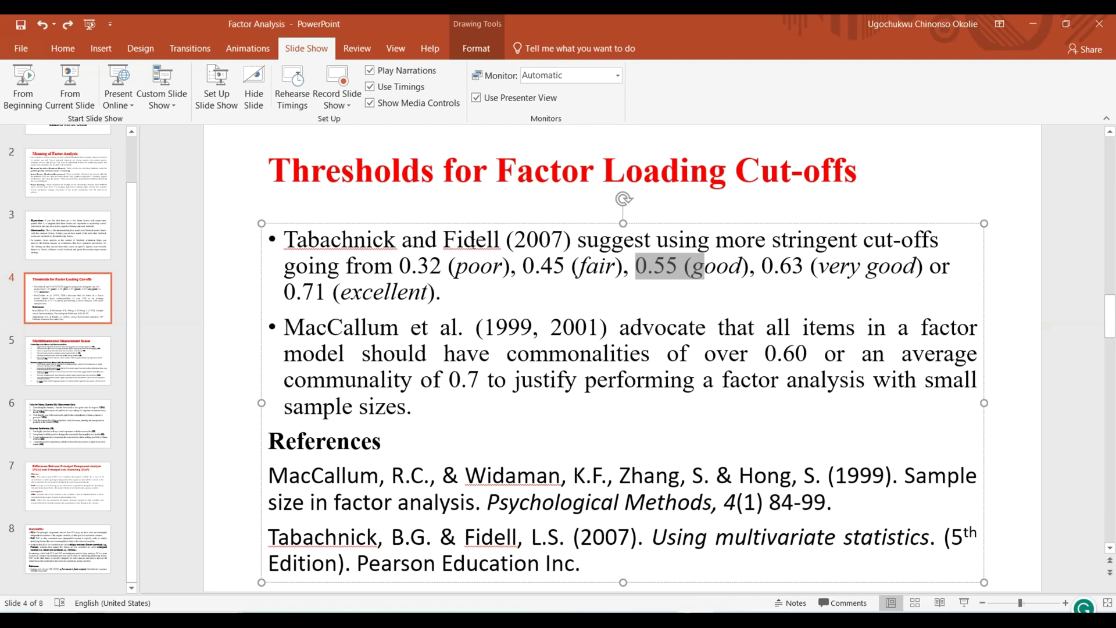
pyautogui.click(344, 293)
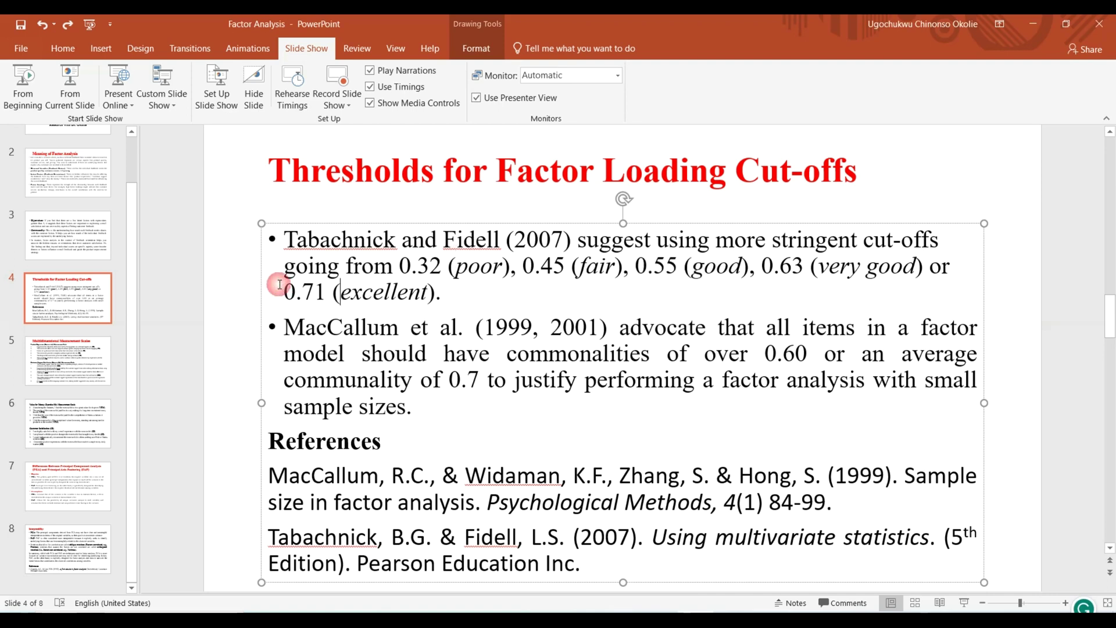
pyautogui.moveTo(282, 292); pyautogui.dragTo(386, 292)
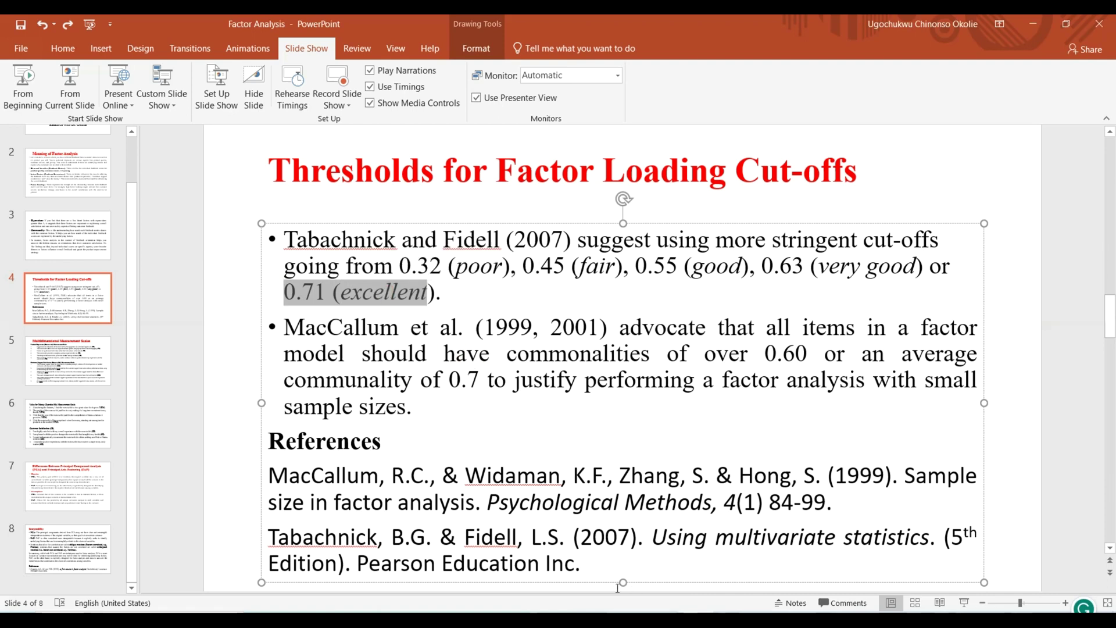
pyautogui.hotkey('alt', 'Tab')
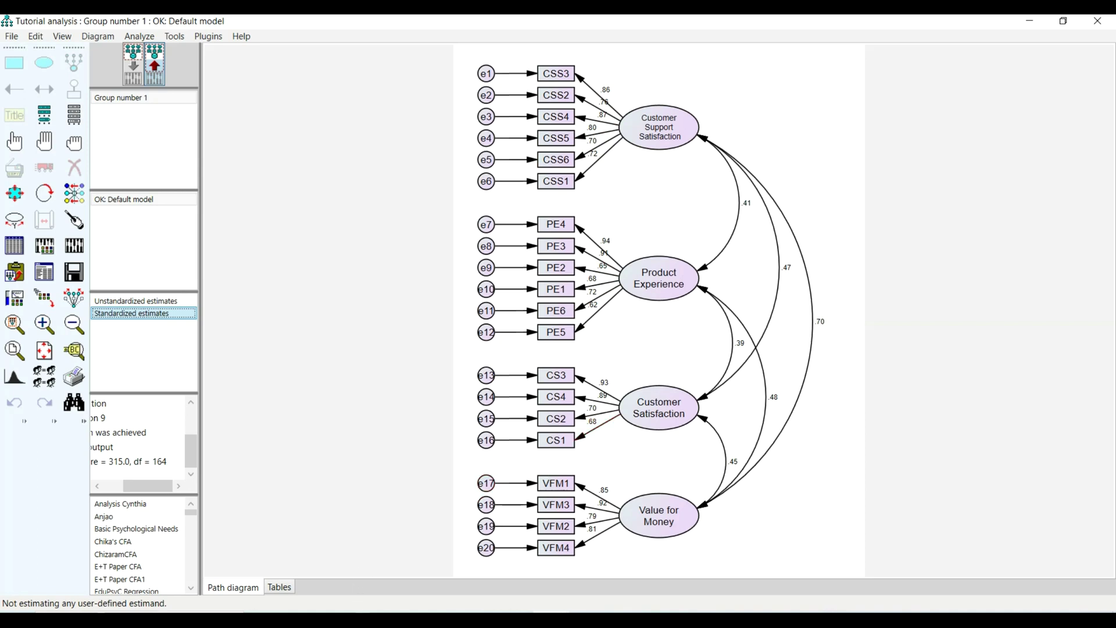
pyautogui.hotkey('alt', 'Tab')
pyautogui.scroll(15, 496, 309)
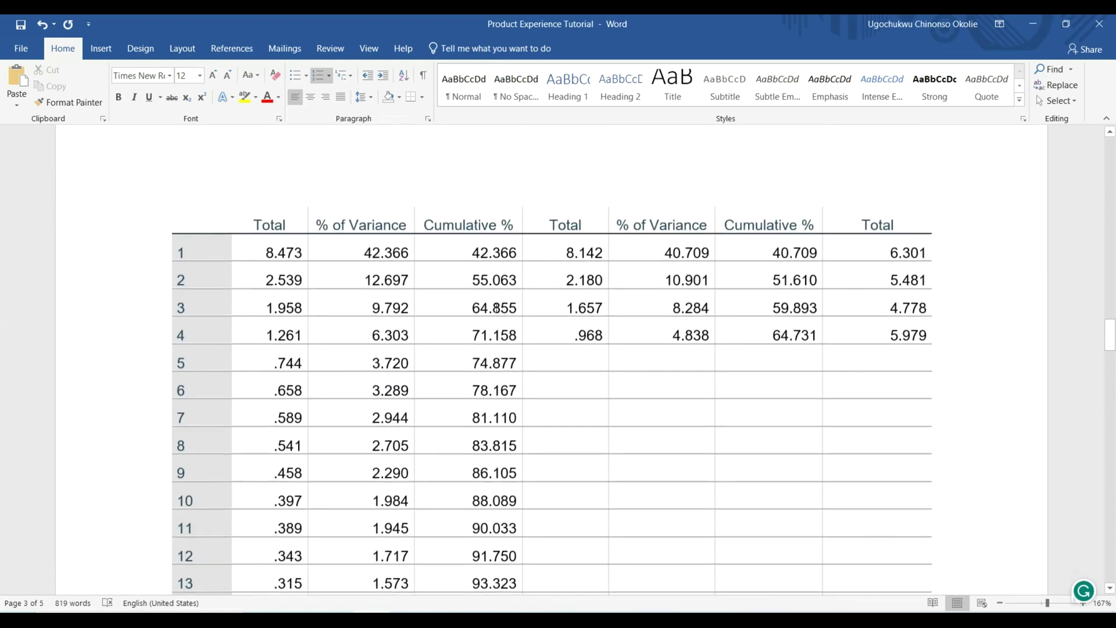
pyautogui.scroll(20, 496, 308)
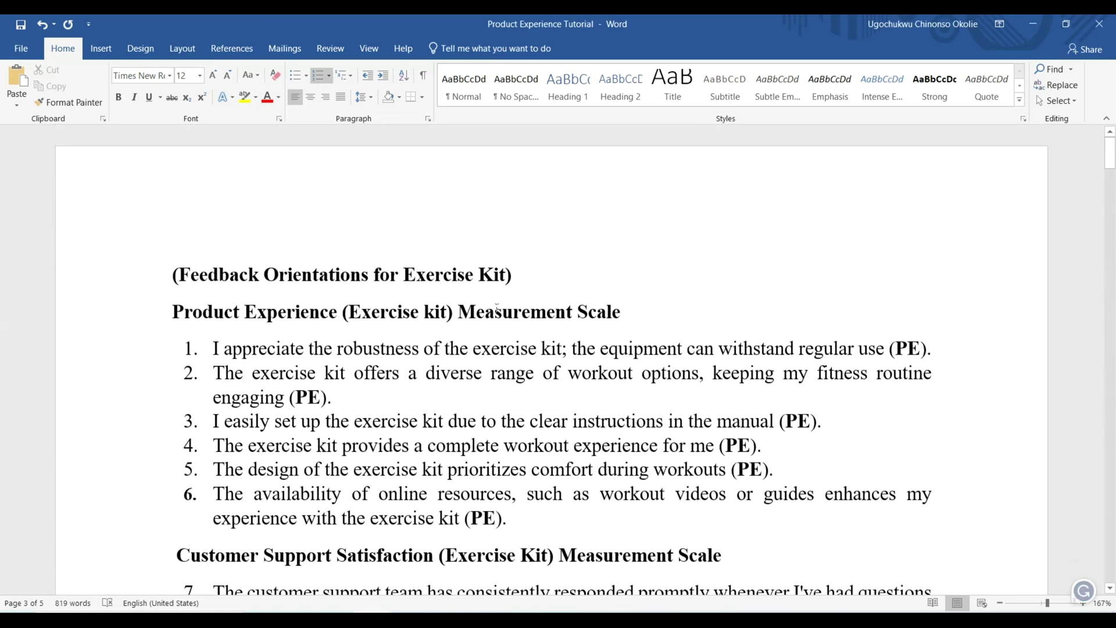
pyautogui.scroll(-15, 497, 309)
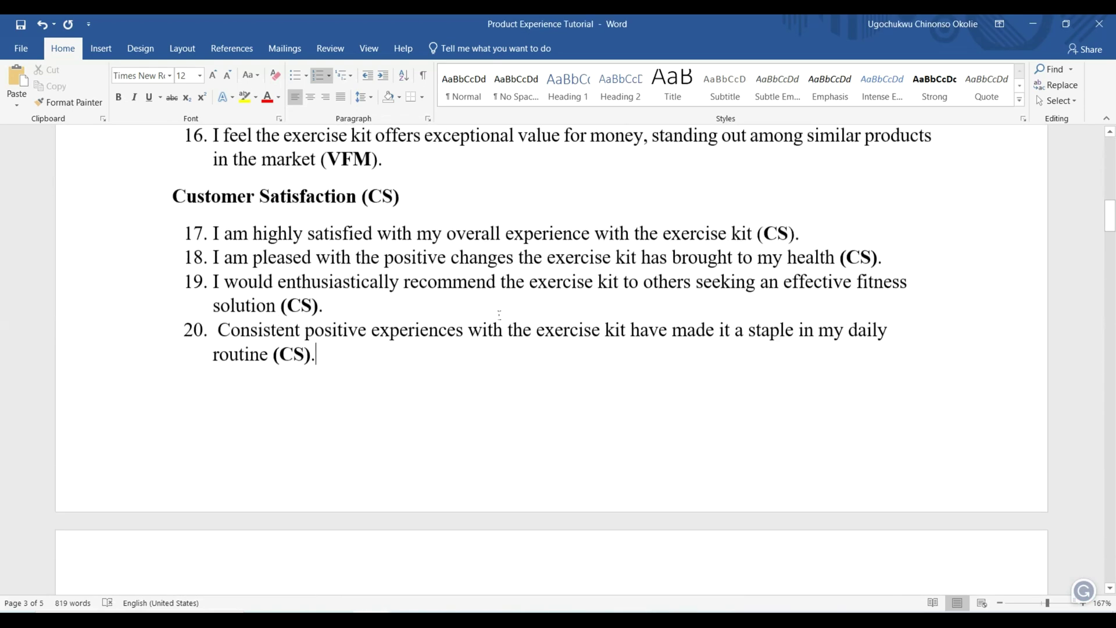
pyautogui.hotkey('alt', 'Tab')
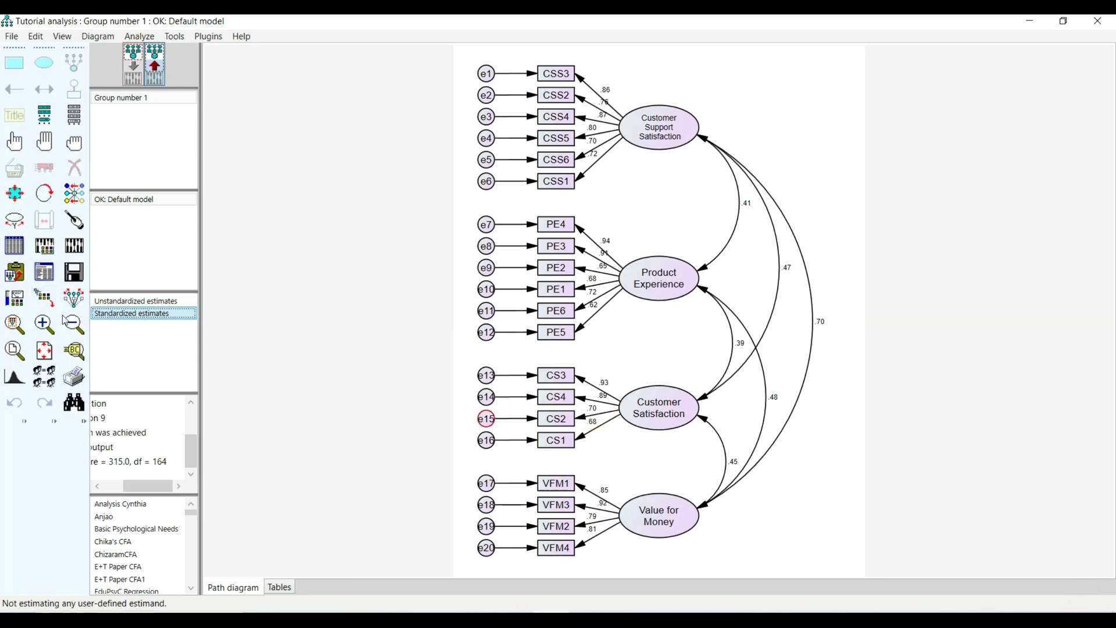
# Magnify the CS1 and CS2 loadings, then turn off the magnifier and return to Word.
pyautogui.click(70, 355)
pyautogui.moveTo(338, 424); pyautogui.dragTo(584, 408)
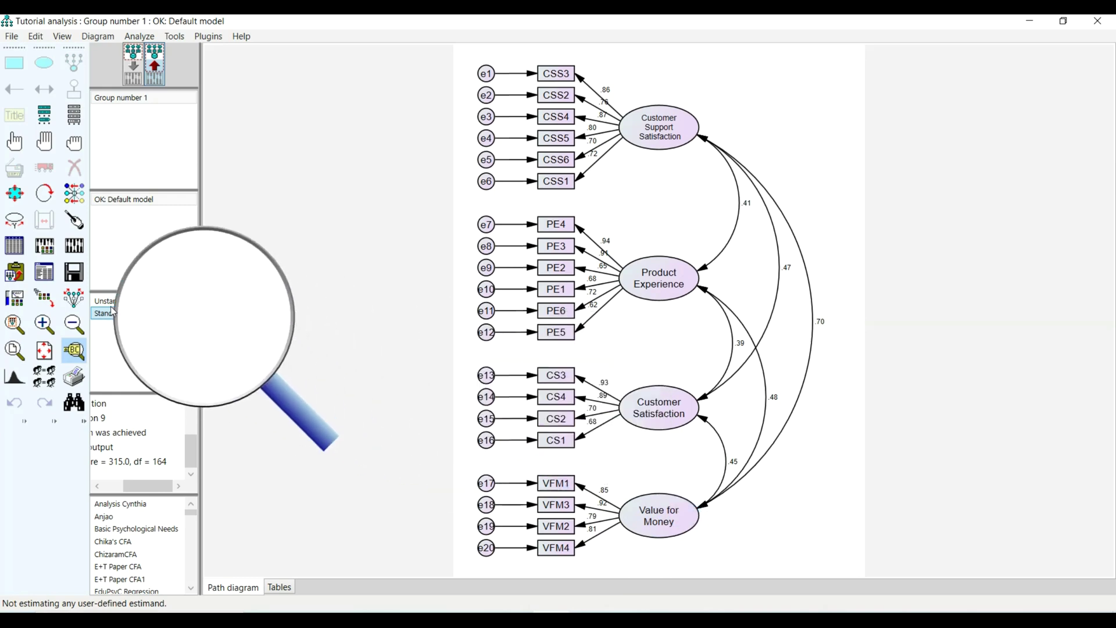
pyautogui.click(74, 352)
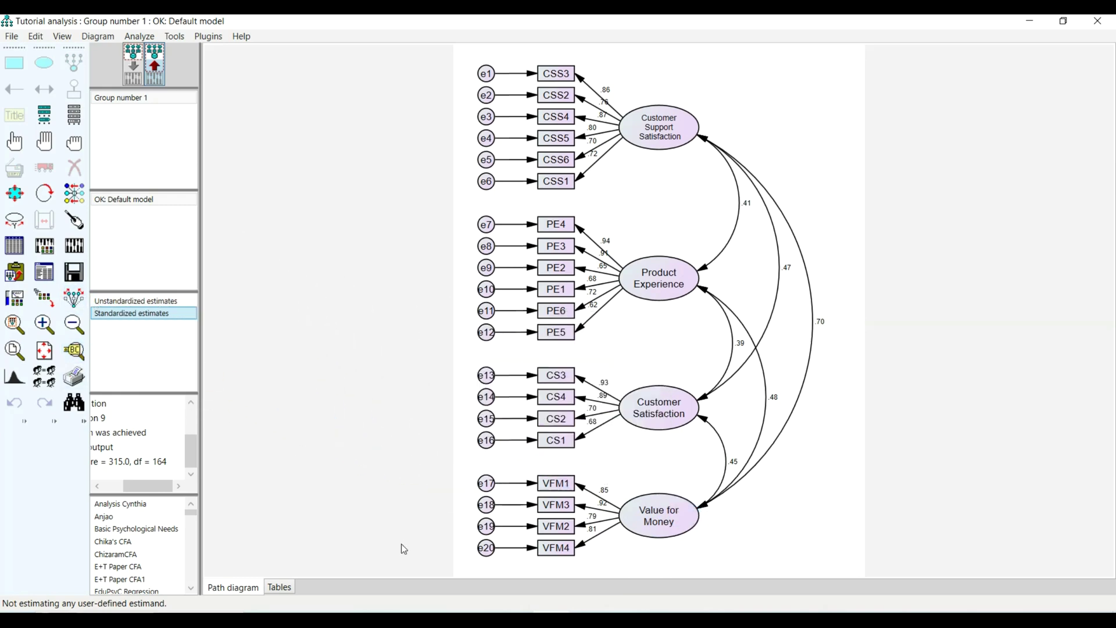
pyautogui.hotkey('alt', 'Tab')
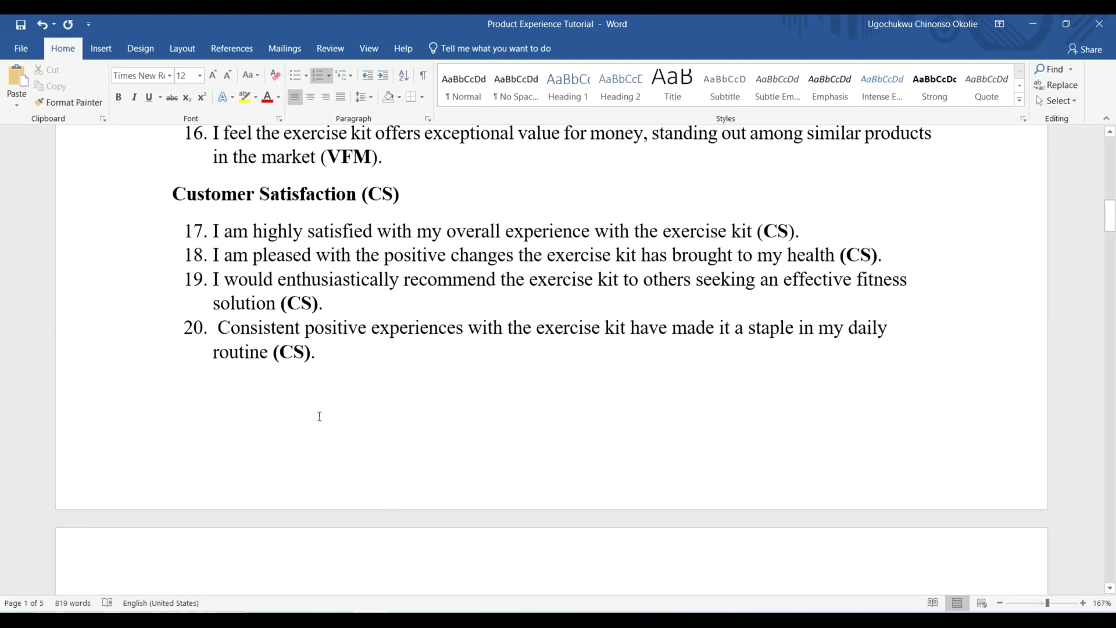
# Place the cursor at item 17 in Word, then open Amos's text output for the model.
pyautogui.click(214, 230)
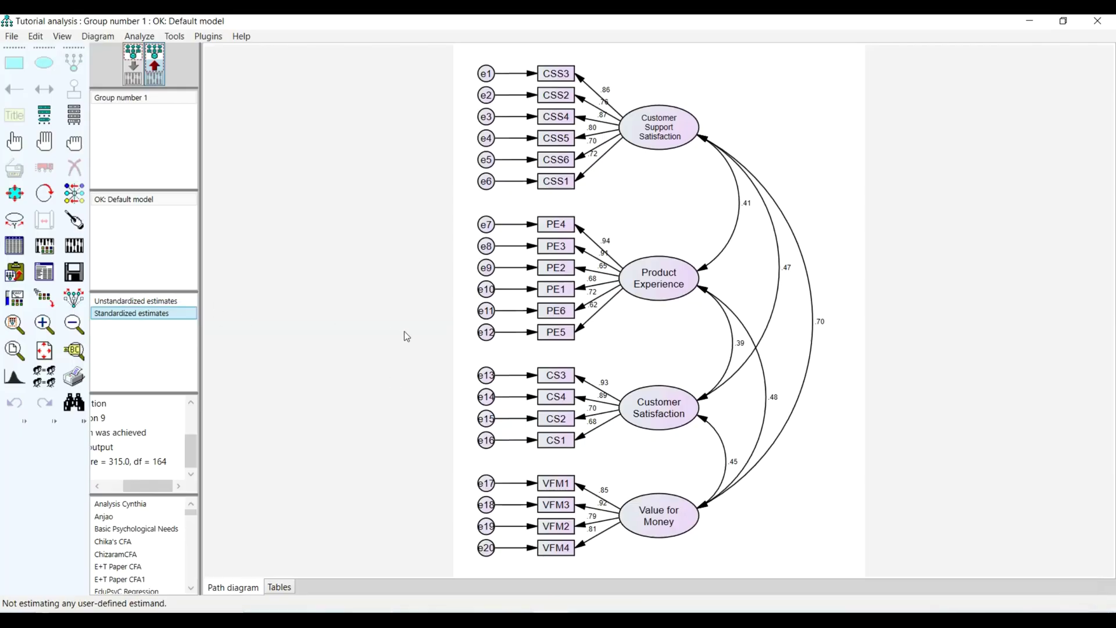
pyautogui.scroll(2, 570, 359)
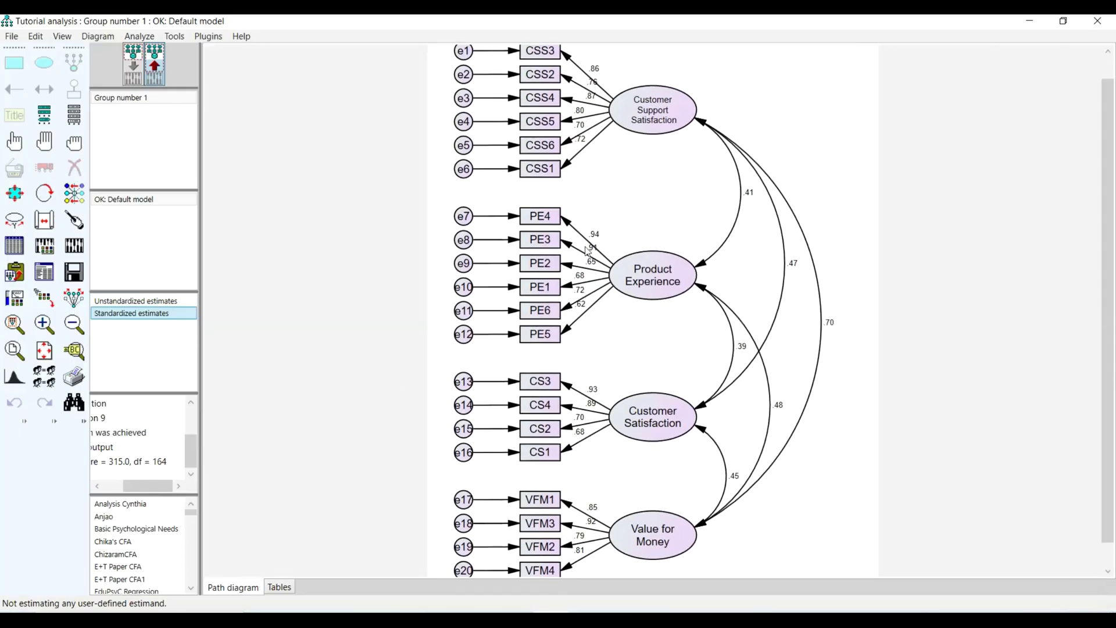
pyautogui.scroll(-1, 588, 252)
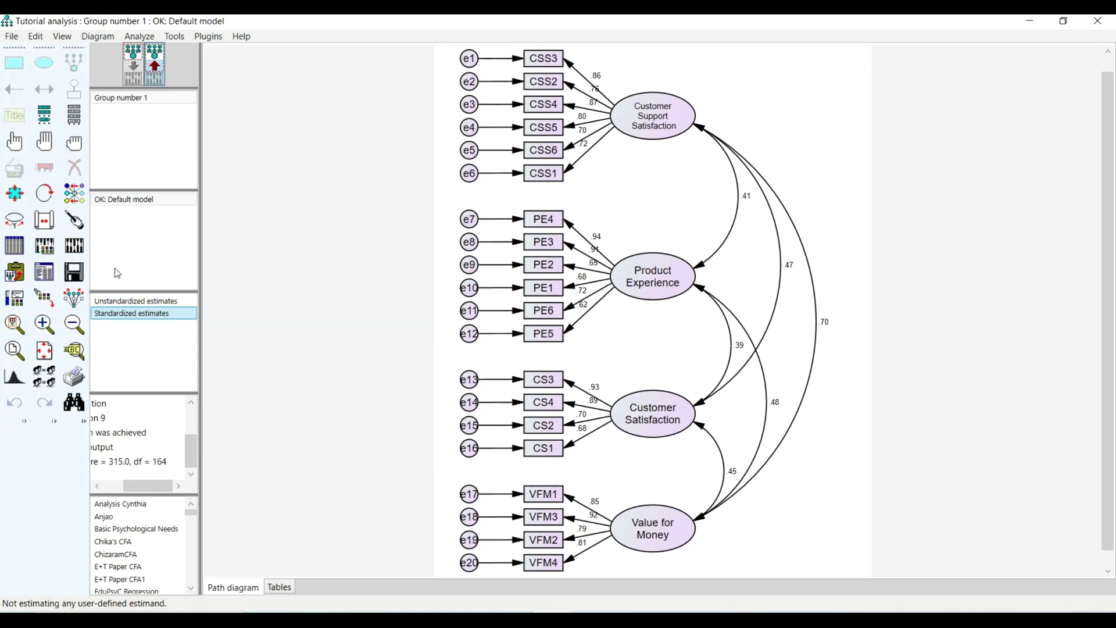
pyautogui.click(44, 272)
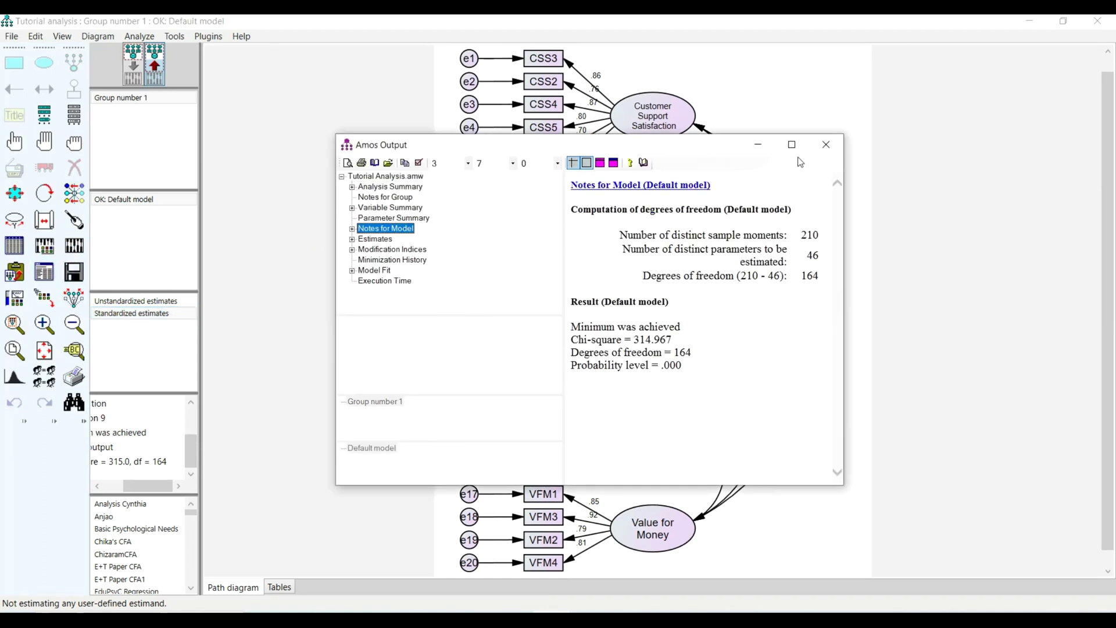
pyautogui.click(792, 144)
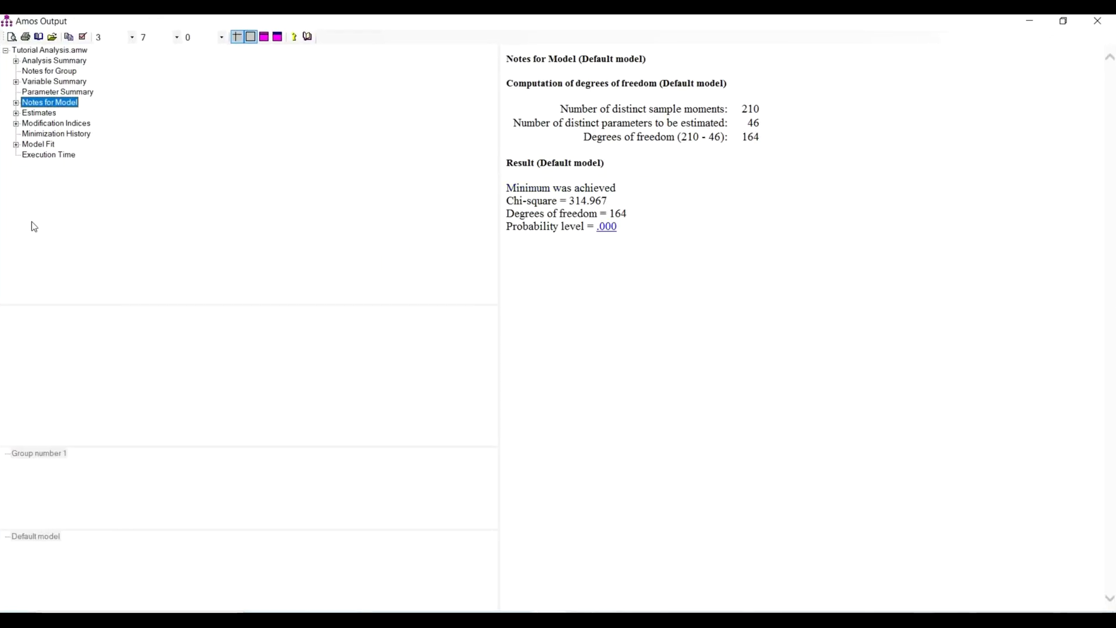
pyautogui.click(52, 147)
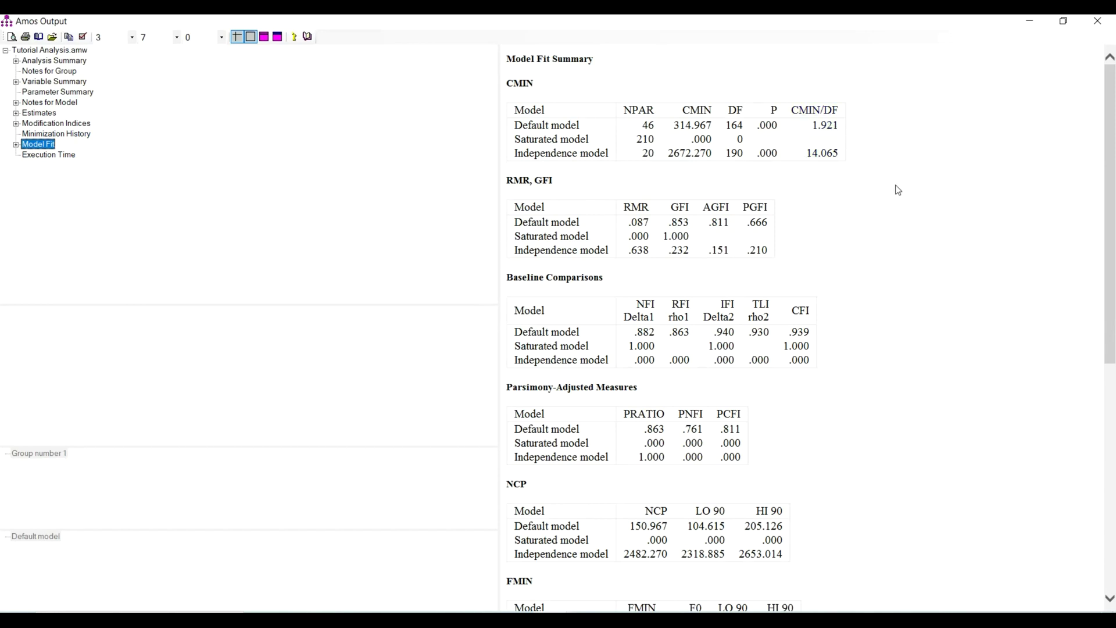
pyautogui.scroll(-10, 899, 199)
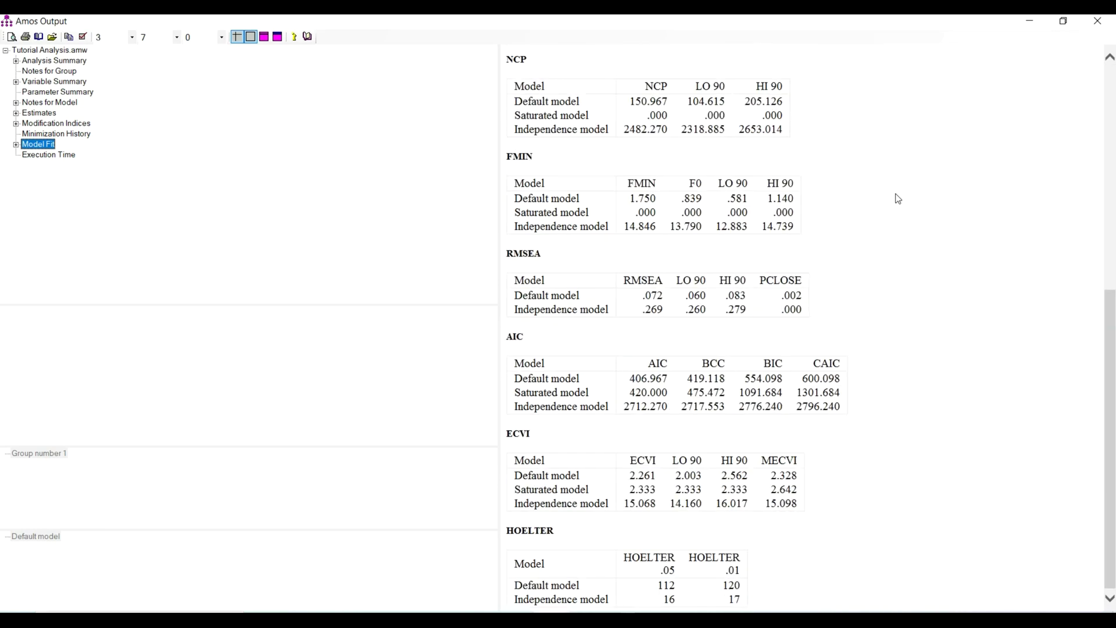
pyautogui.scroll(10, 899, 199)
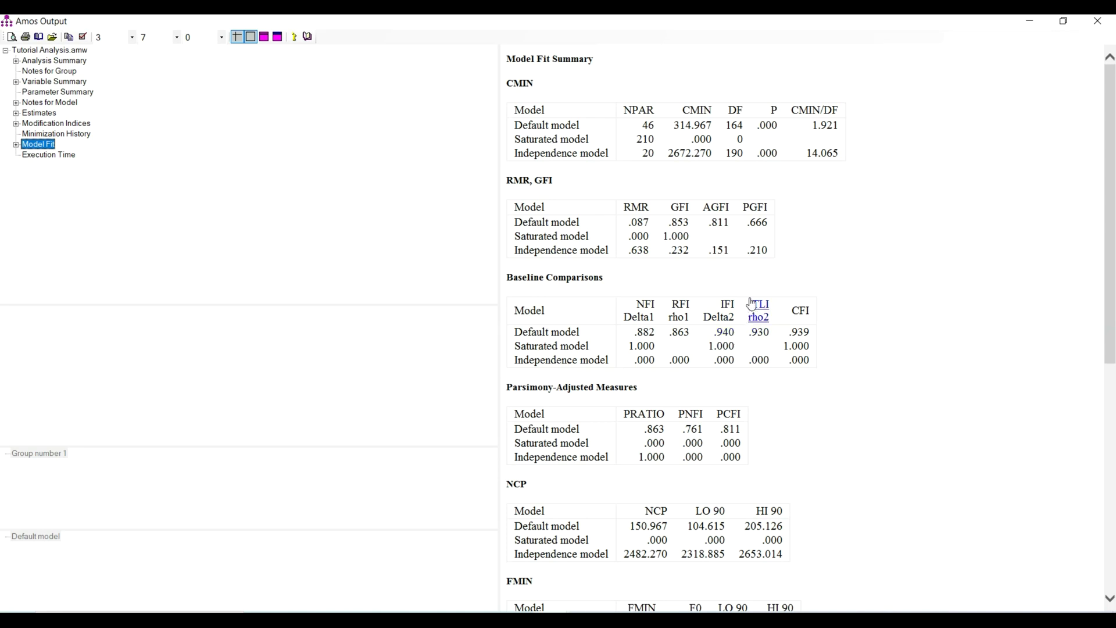
pyautogui.scroll(-3, 801, 285)
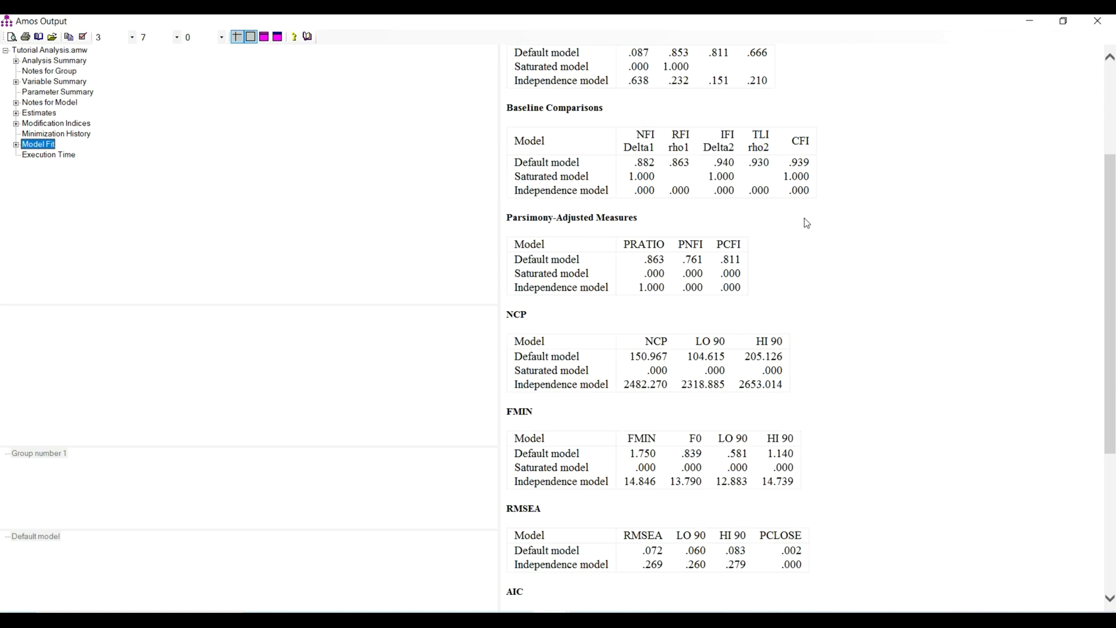
pyautogui.scroll(-4, 807, 224)
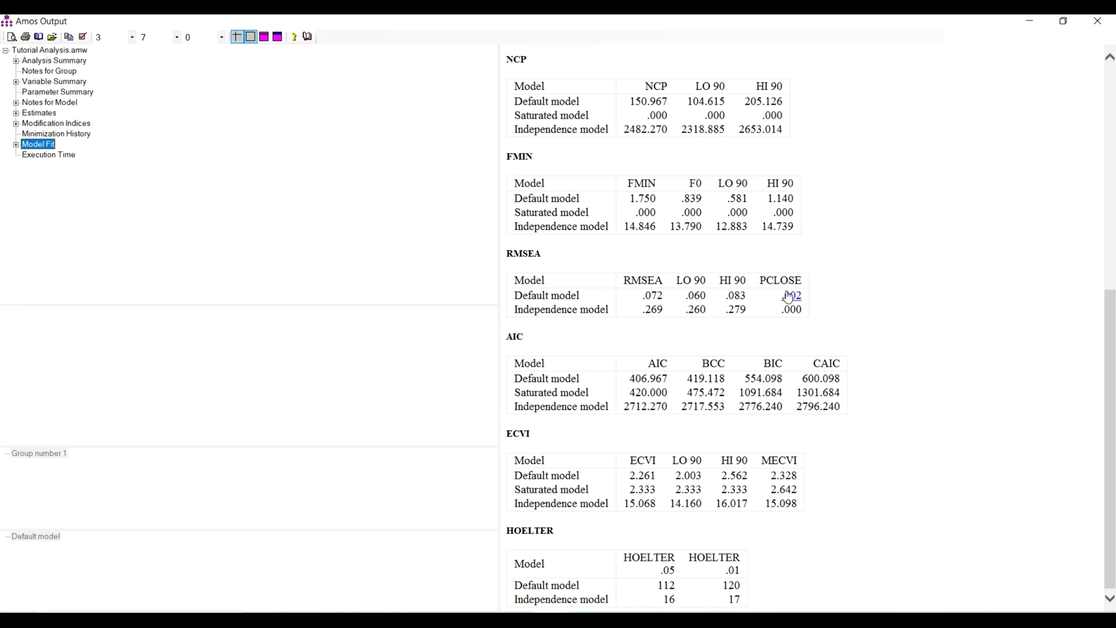
pyautogui.scroll(5, 828, 271)
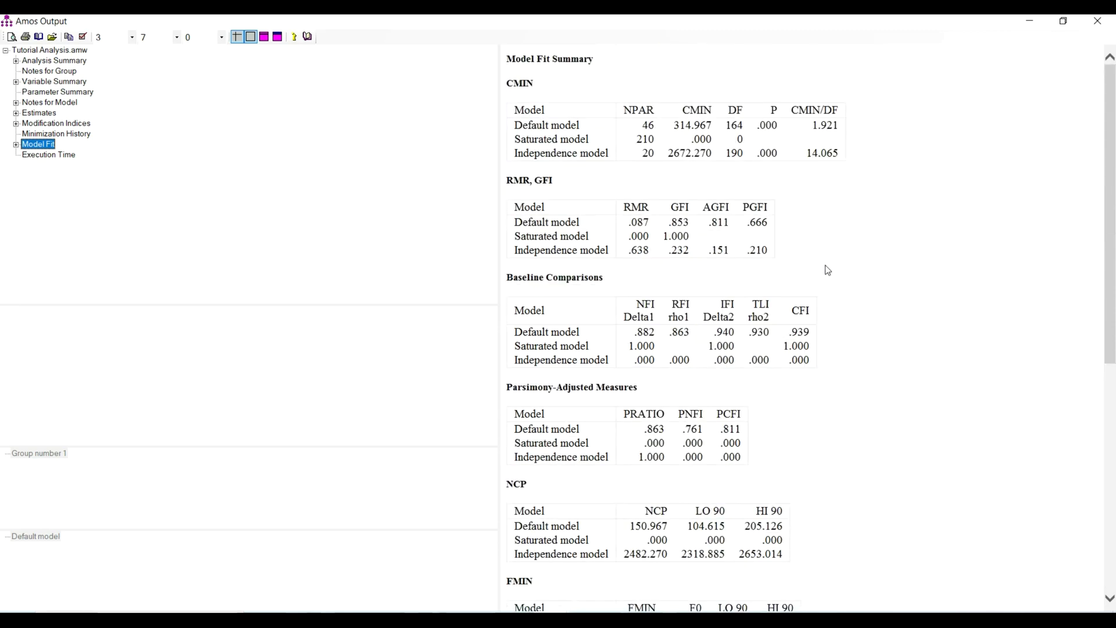
pyautogui.scroll(-5, 828, 270)
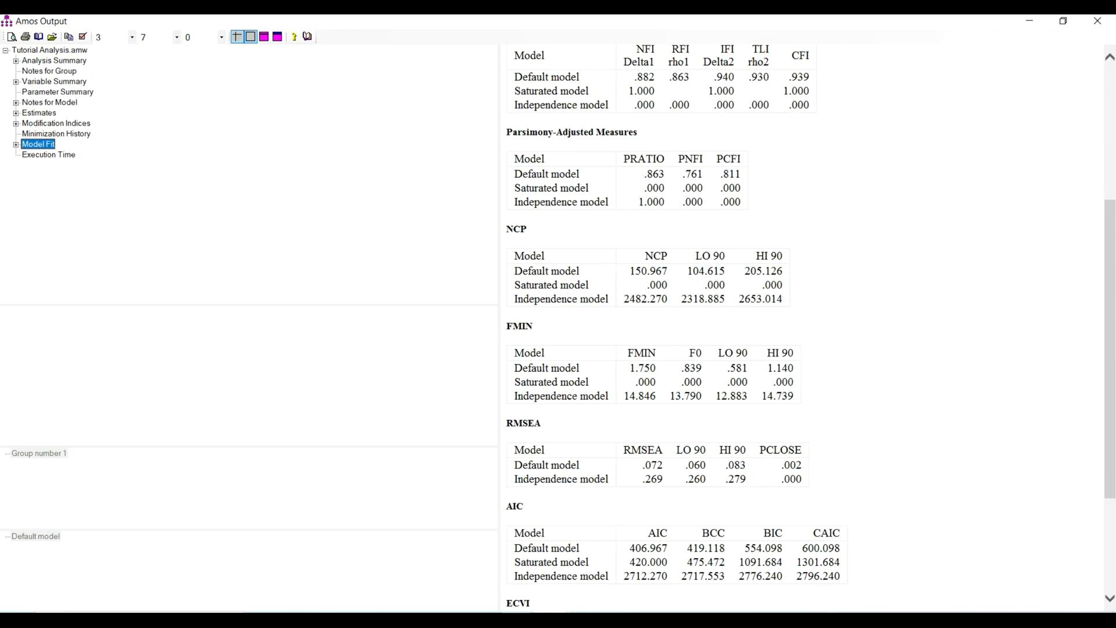
# Run the Validity and Reliability Test plugin (MasterValidity V2) from the Amos diagram window.
pyautogui.click(503, 561)
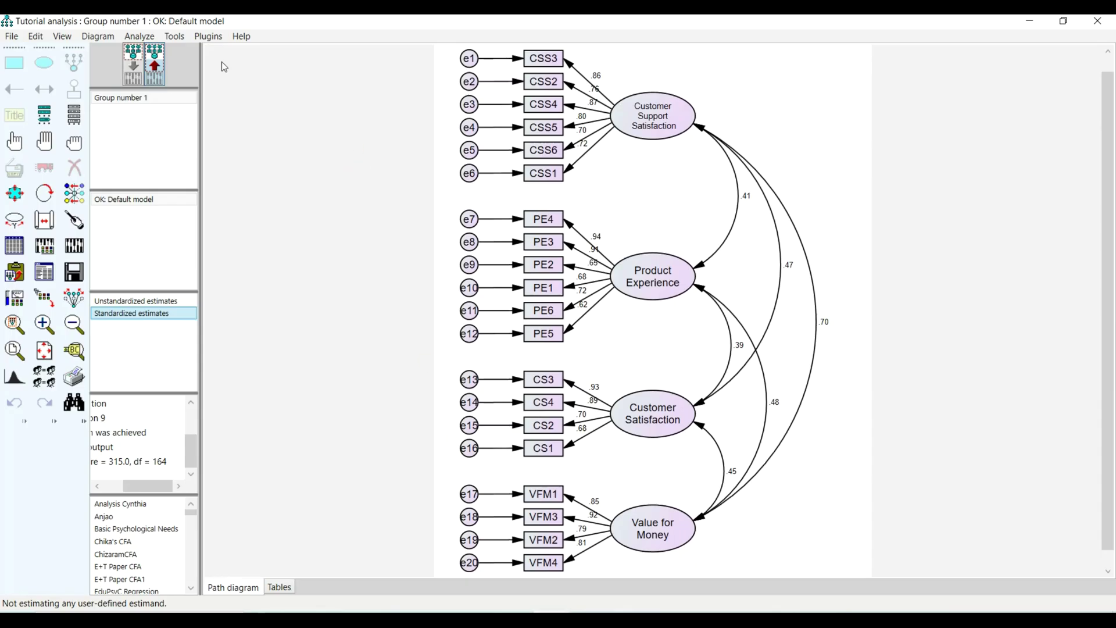
pyautogui.click(208, 36)
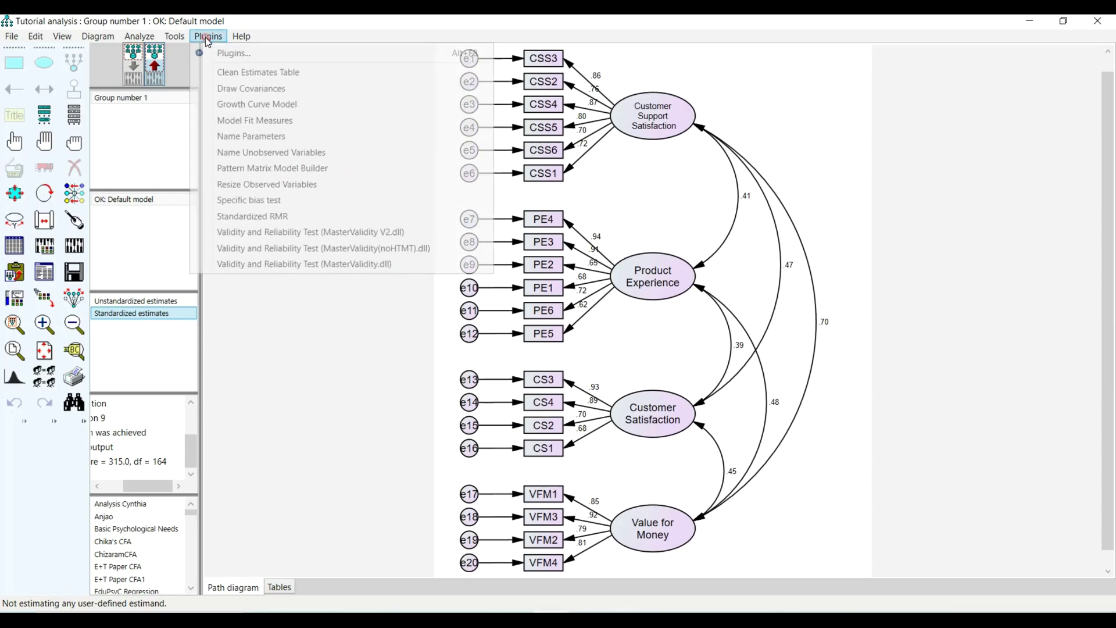
pyautogui.click(297, 232)
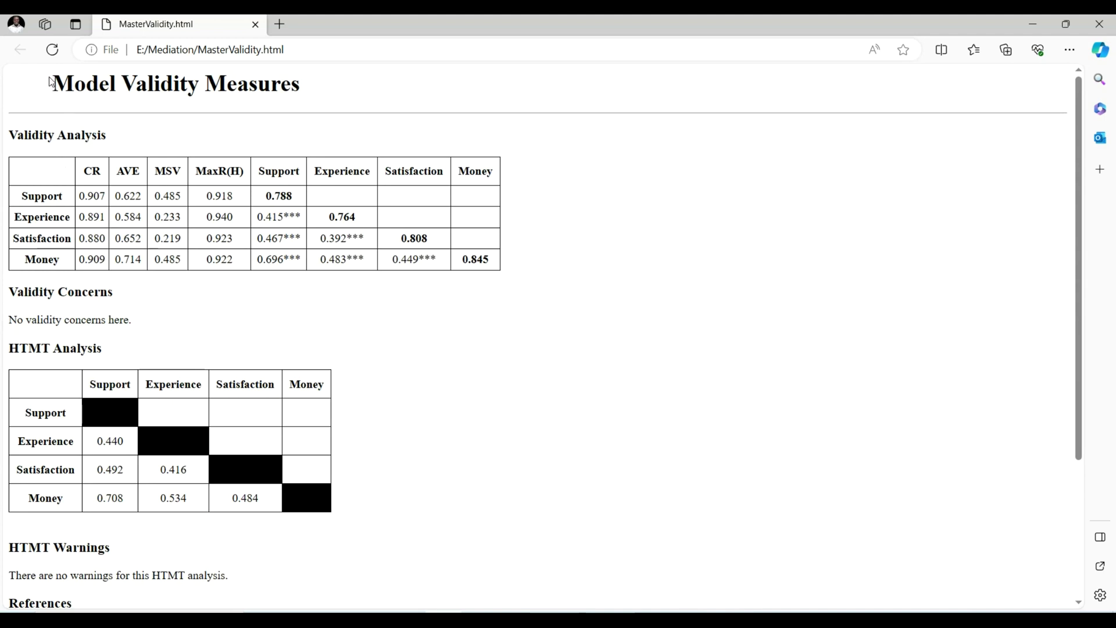
# Copy the report content from the Model Validity Measures title through Validity Concerns.
pyautogui.moveTo(51, 81); pyautogui.dragTo(369, 286)
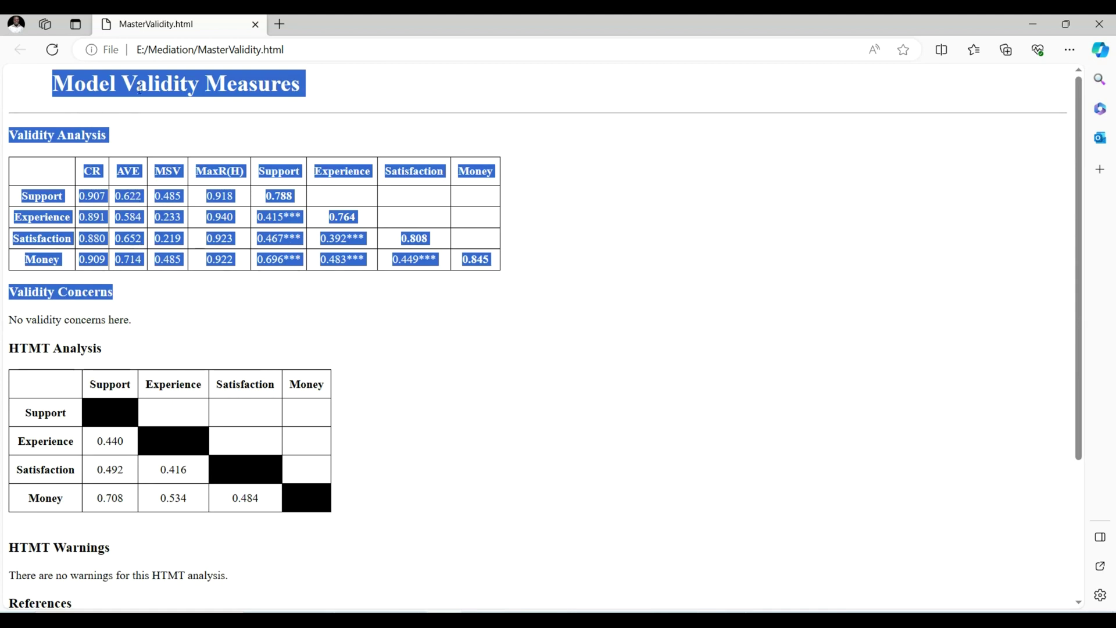
pyautogui.rightClick(171, 93)
pyautogui.click(178, 102)
# Paste the copied Model Validity Measures content onto the blank last page of the report.
pyautogui.hotkey('alt', 'Tab')
pyautogui.scroll(-15, 403, 531)
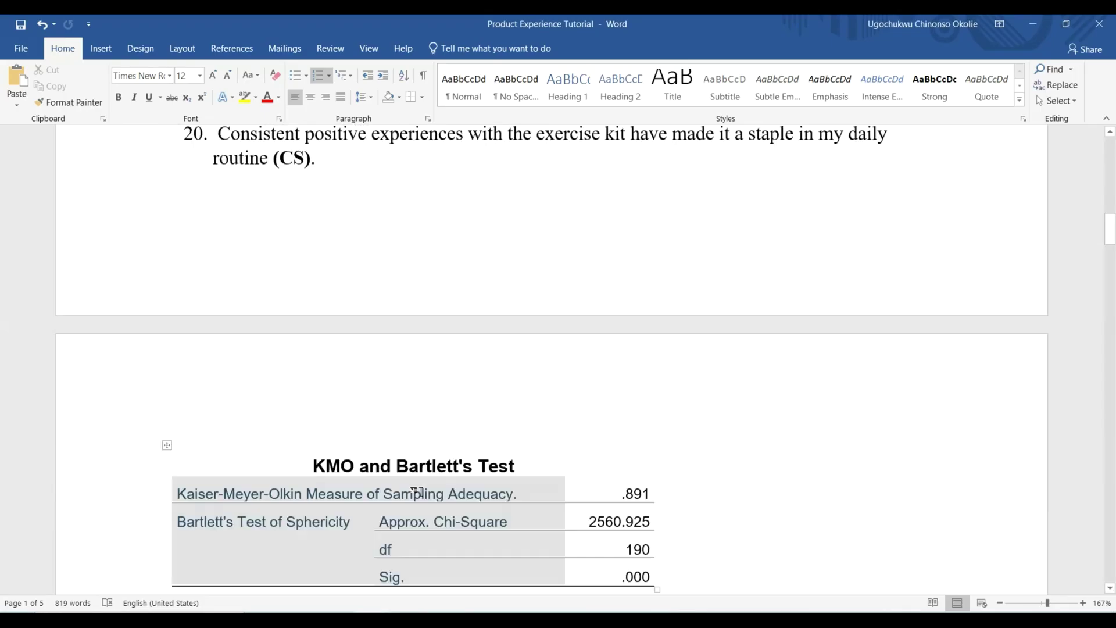
pyautogui.scroll(-20, 418, 490)
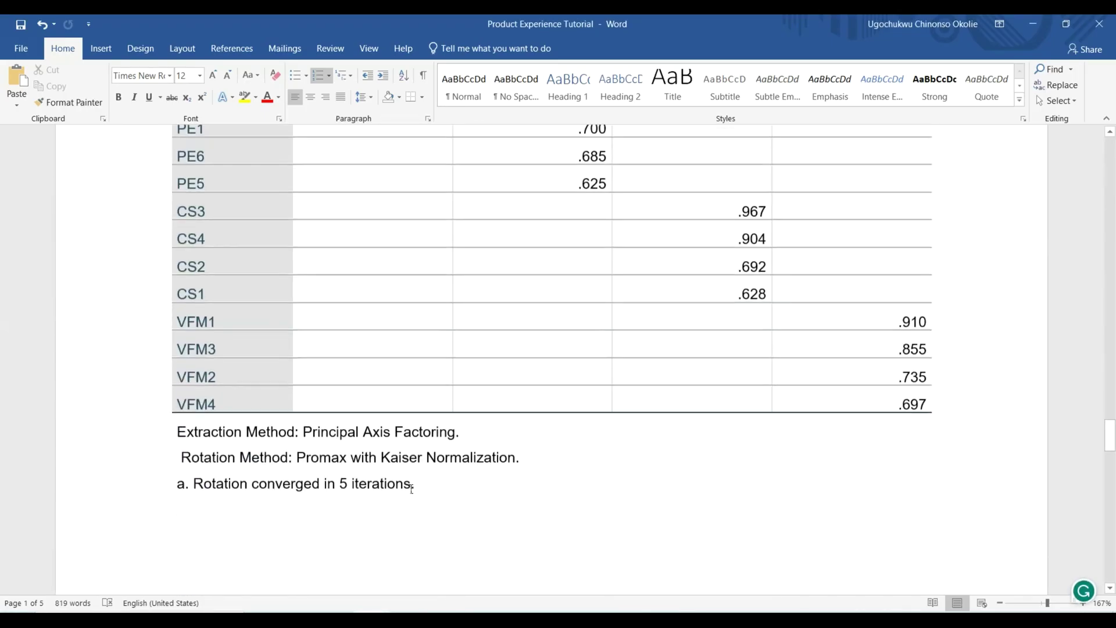
pyautogui.scroll(-15, 389, 460)
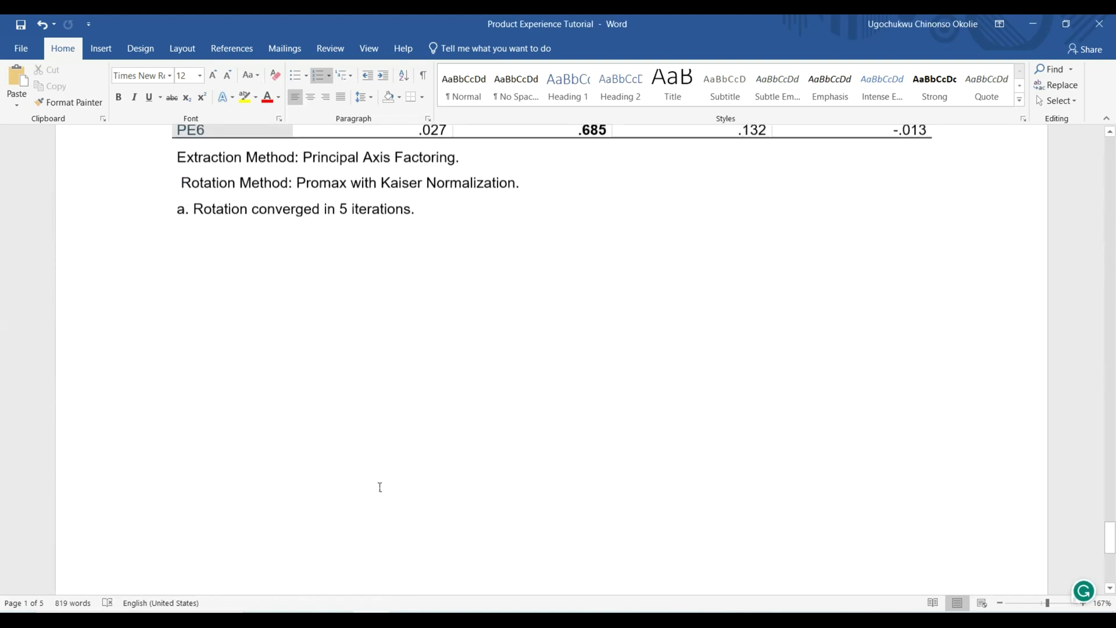
pyautogui.click(404, 346)
pyautogui.scroll(1, 399, 344)
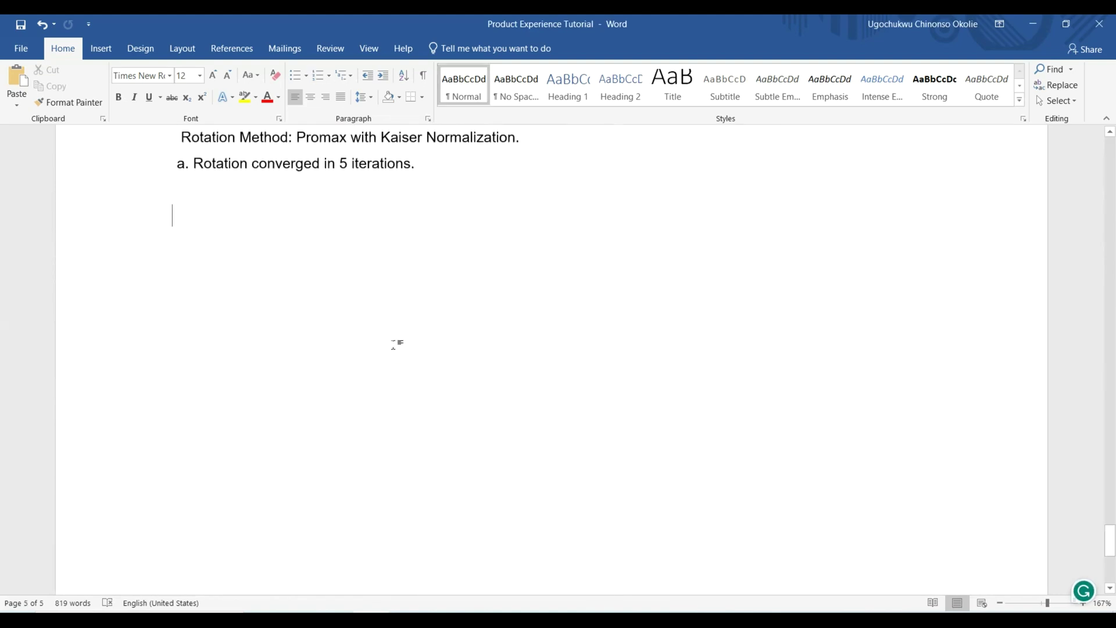
pyautogui.hotkey('ctrl', 'v')
pyautogui.scroll(5, 384, 354)
# Delete the horizontal rule and the Validity Analysis heading under the title.
pyautogui.click(361, 373)
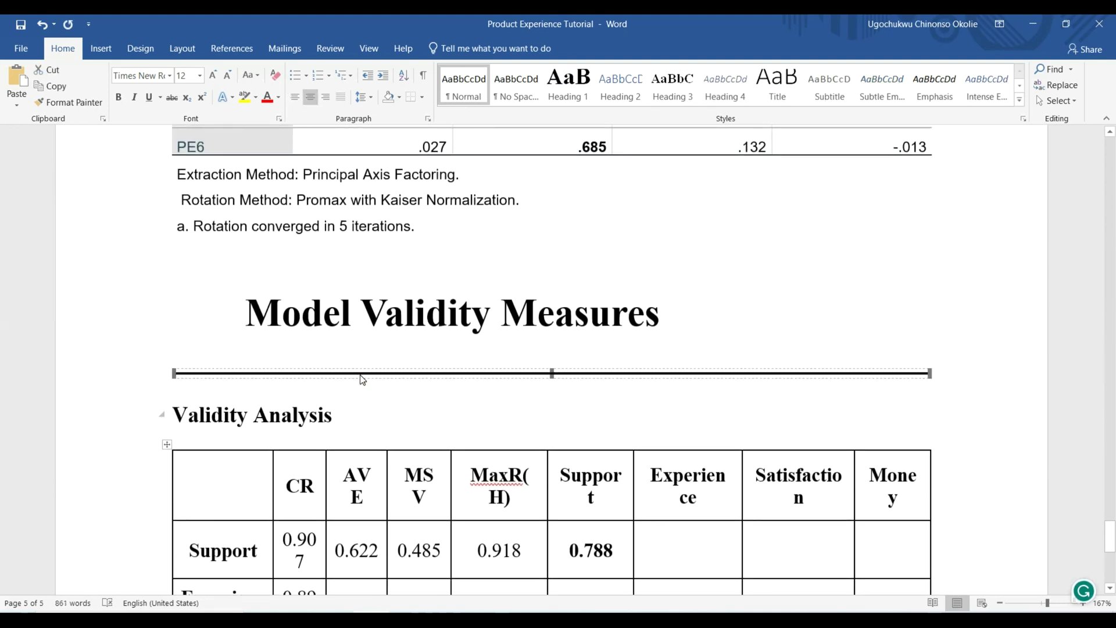
pyautogui.press('Delete')
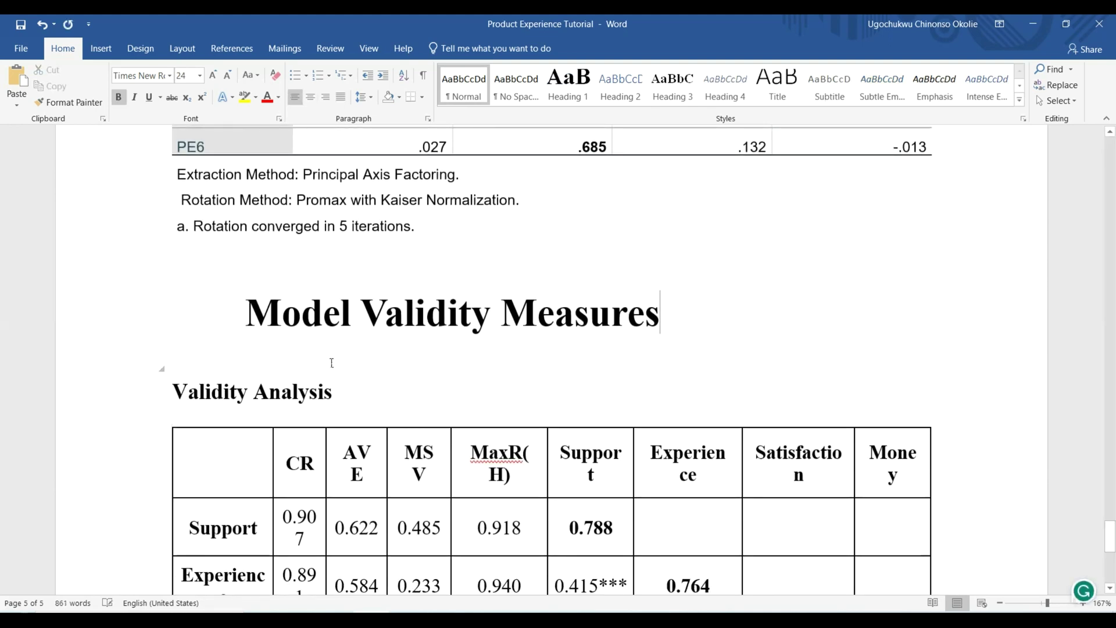
pyautogui.click(156, 371)
pyautogui.press('Delete')
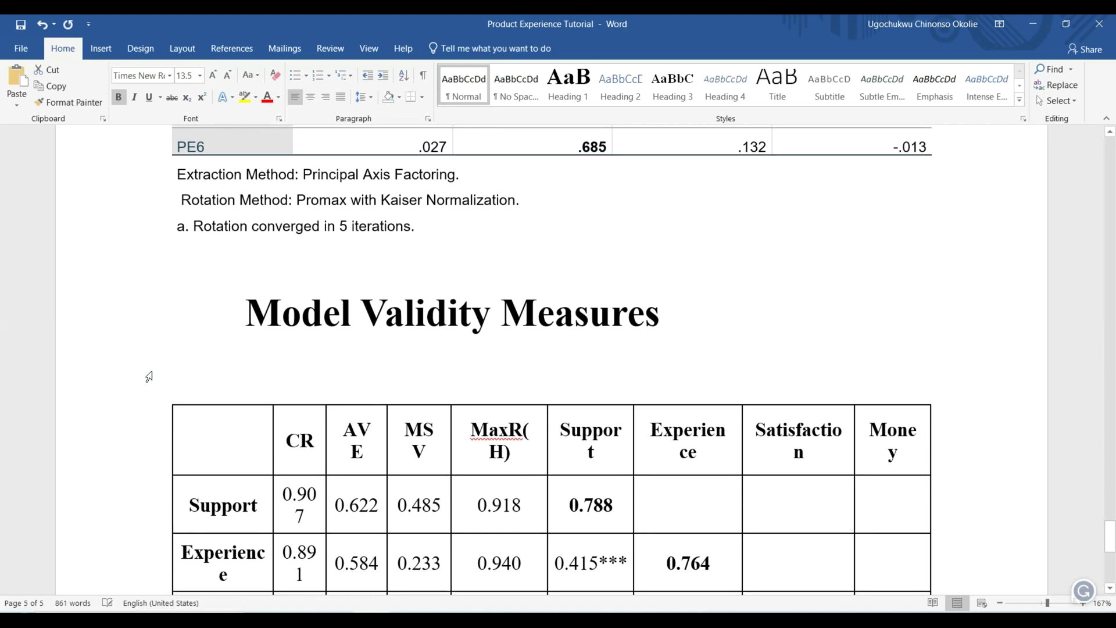
pyautogui.press('BackSpace')
# Autofit the validity table to the page width.
pyautogui.scroll(-3, 205, 241)
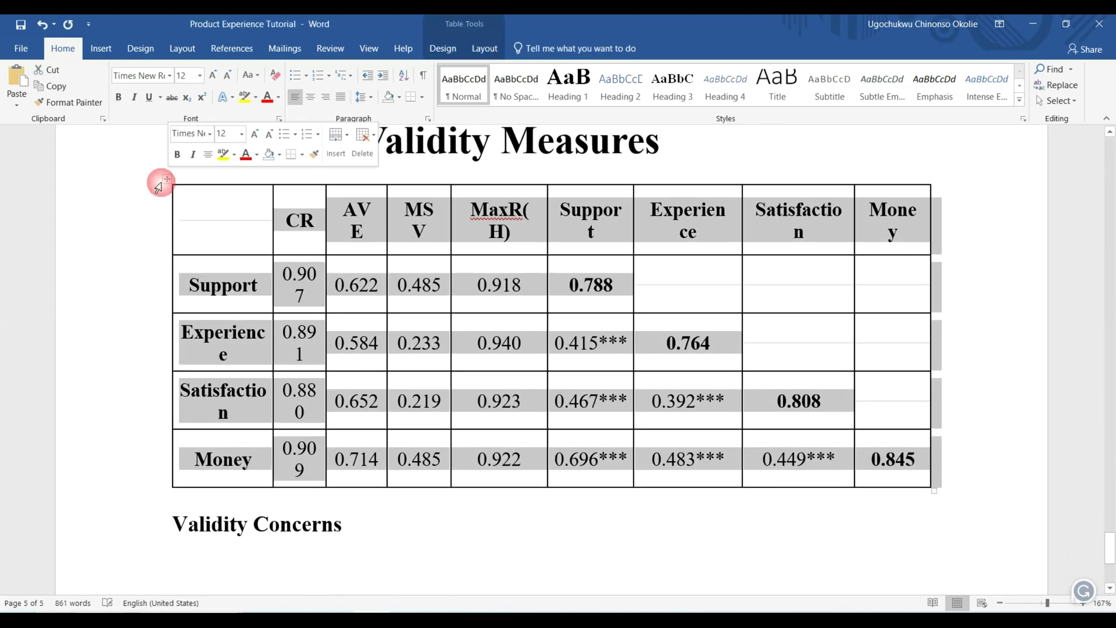
pyautogui.click(167, 179)
pyautogui.rightClick(167, 179)
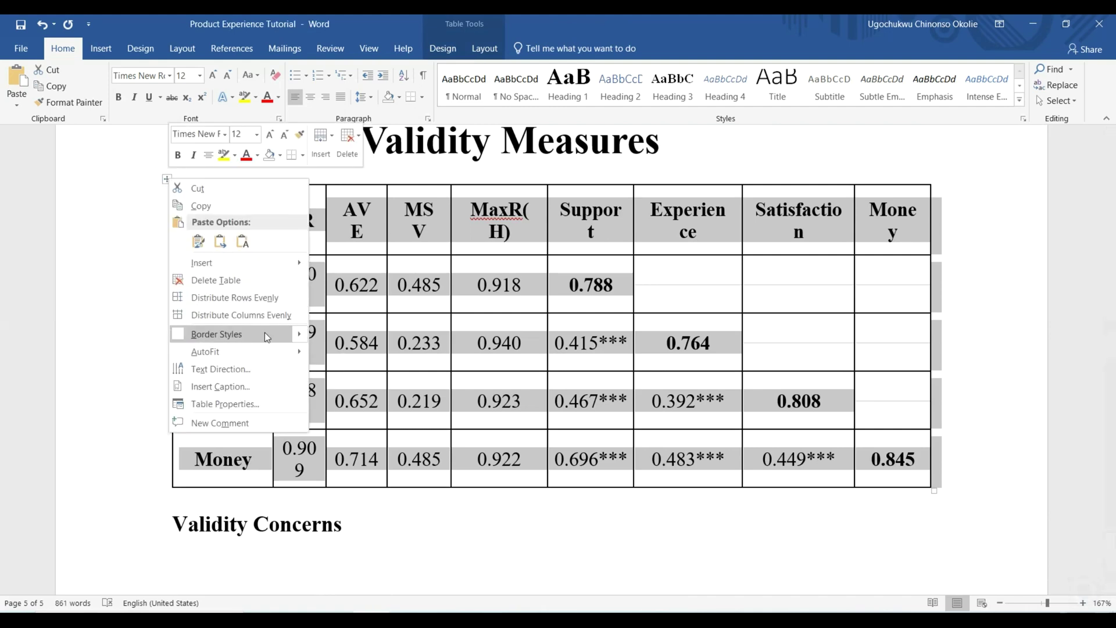
pyautogui.moveTo(271, 354)
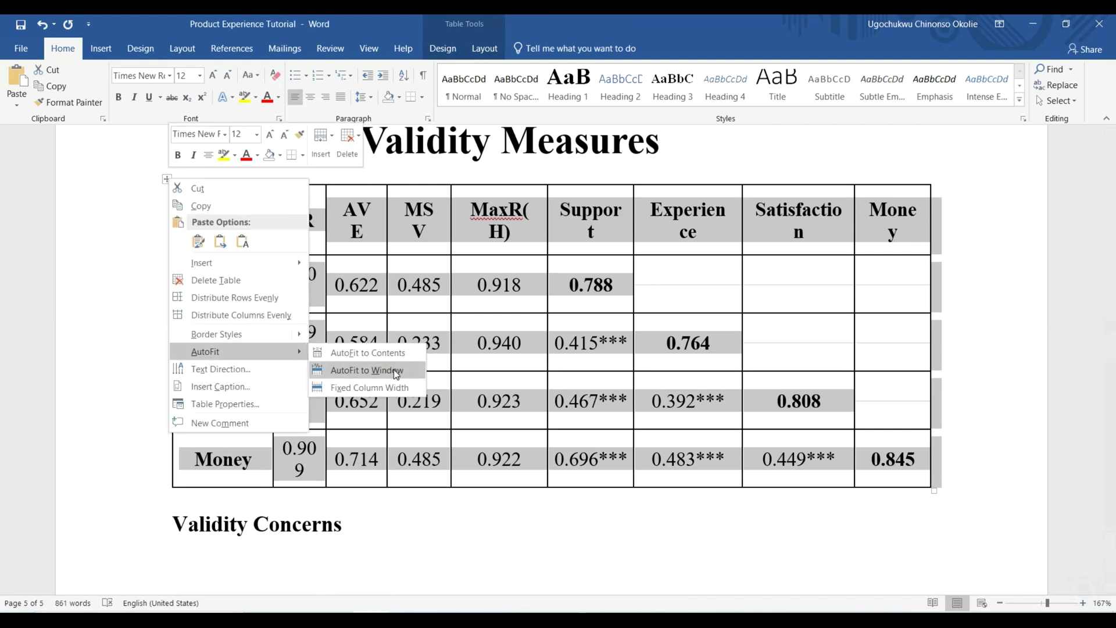
pyautogui.click(396, 374)
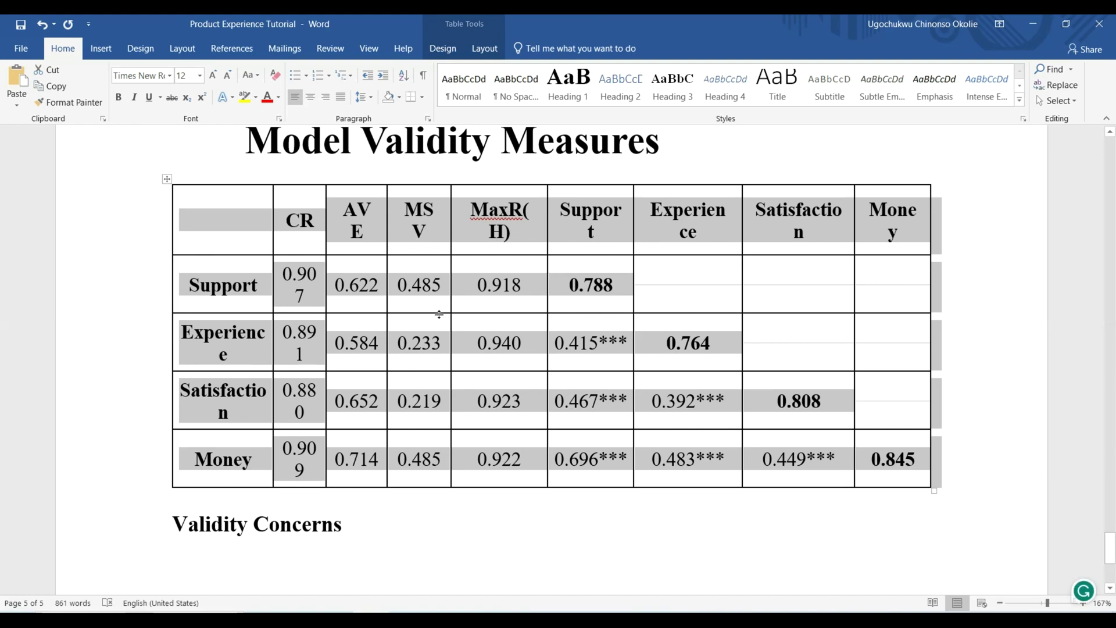
# Delete the MaxR(H) column from the validity table.
pyautogui.scroll(1, 494, 302)
pyautogui.click(495, 300)
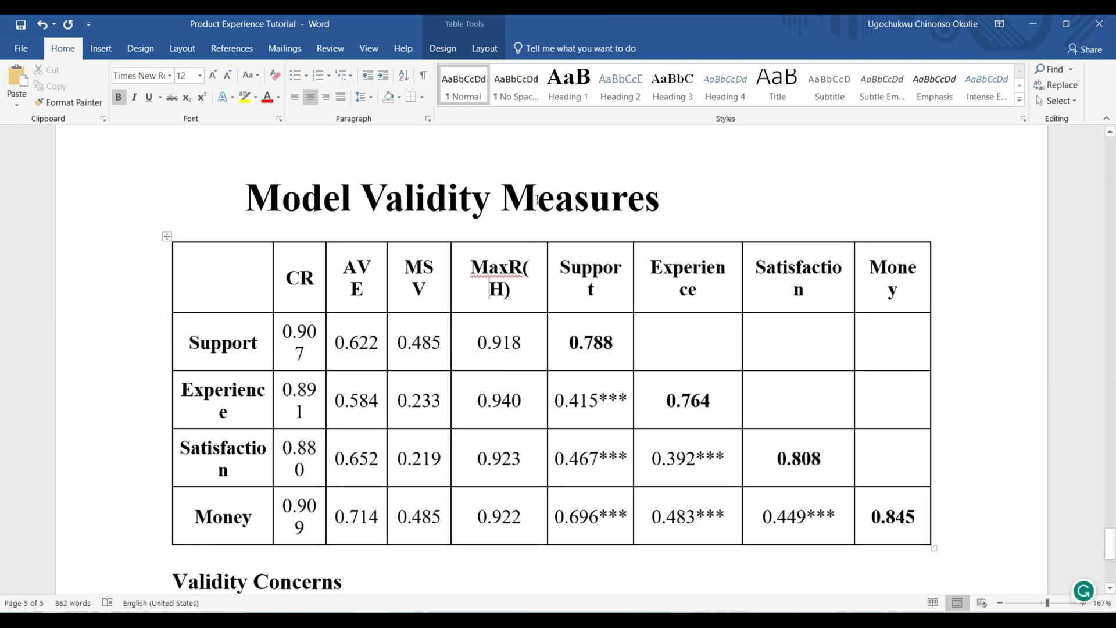
pyautogui.click(507, 240)
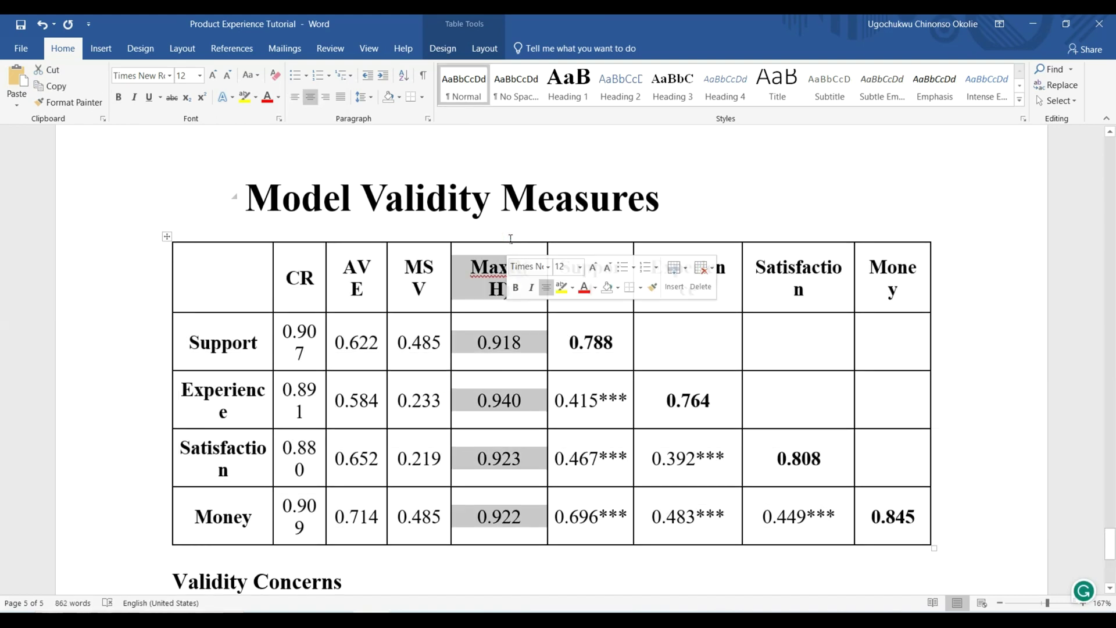
pyautogui.rightClick(502, 237)
pyautogui.press('Escape')
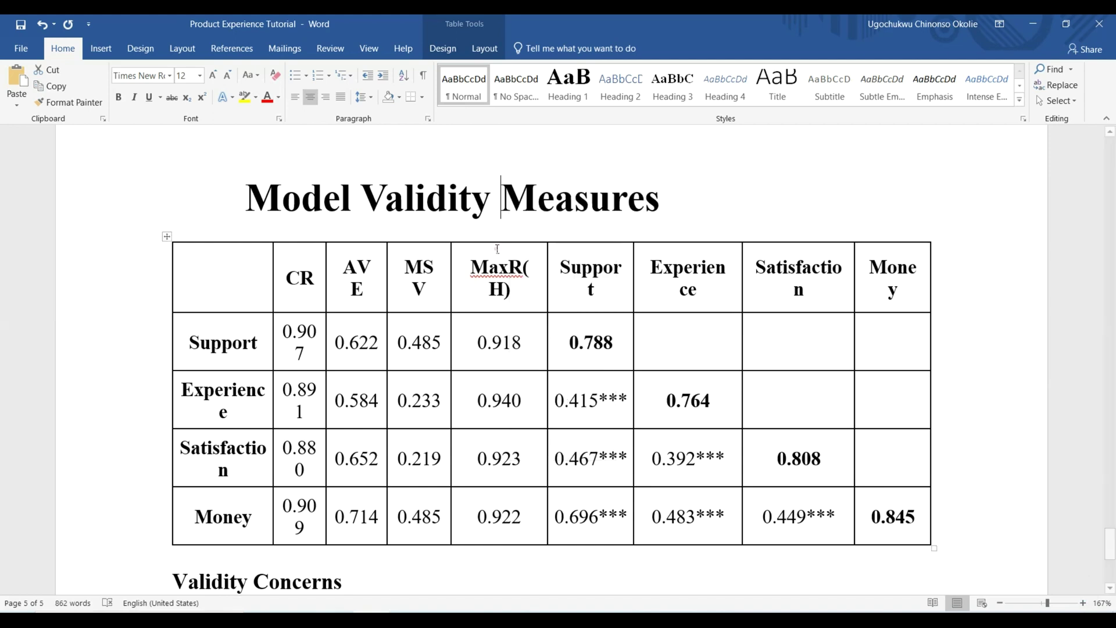
pyautogui.click(498, 240)
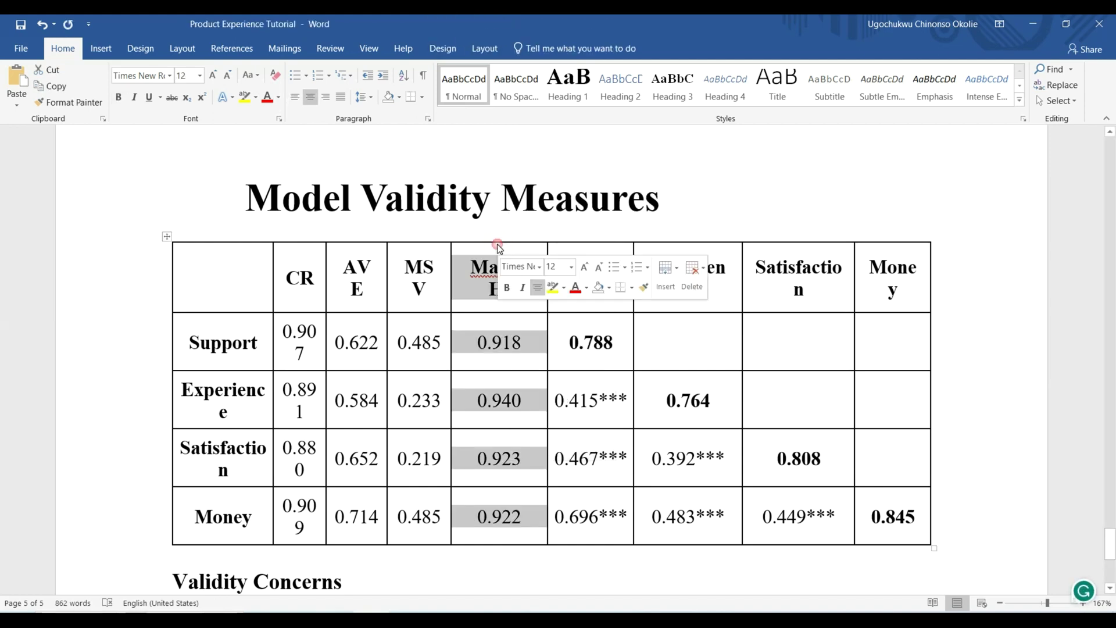
pyautogui.press('BackSpace')
pyautogui.click(519, 509)
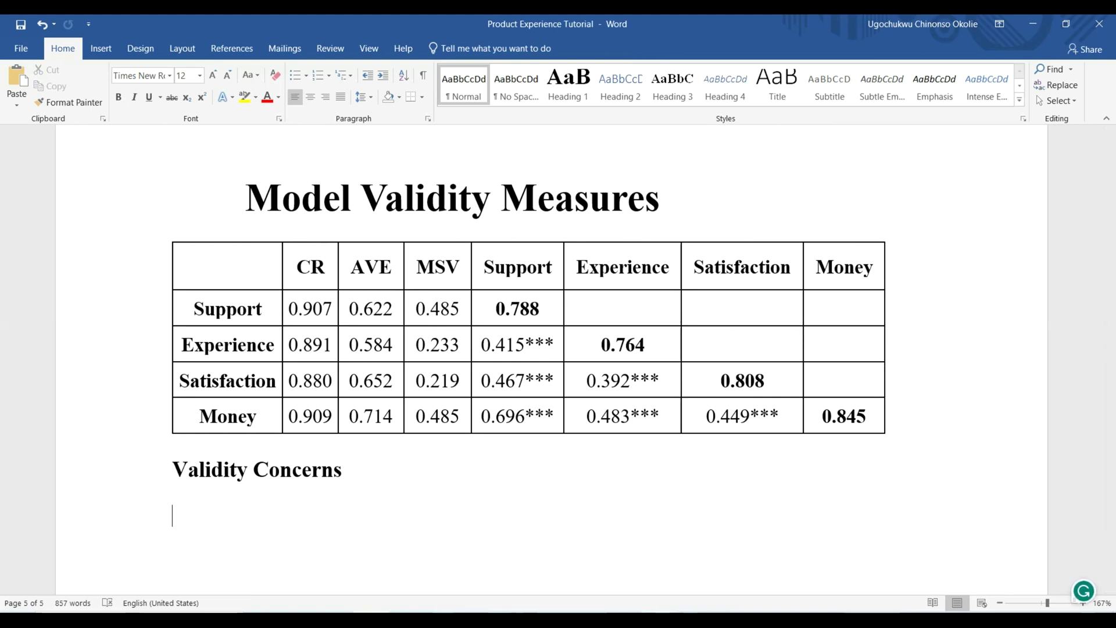
# Copy the Hu and Bentler (1999) thresholds reference from the report's References section.
pyautogui.hotkey('alt', 'Tab')
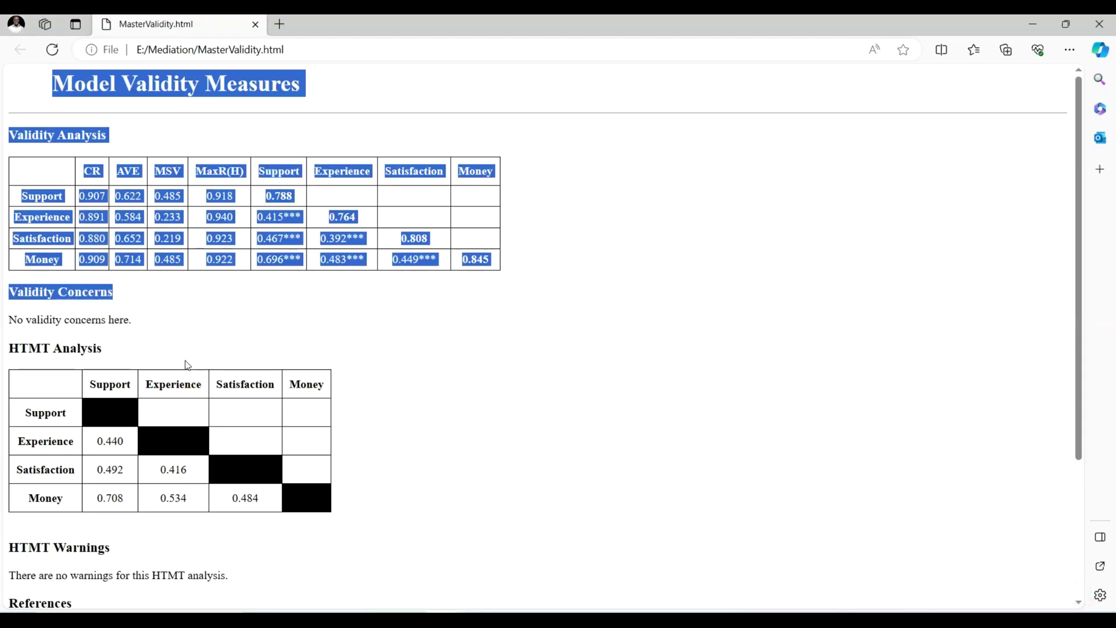
pyautogui.scroll(-3, 187, 364)
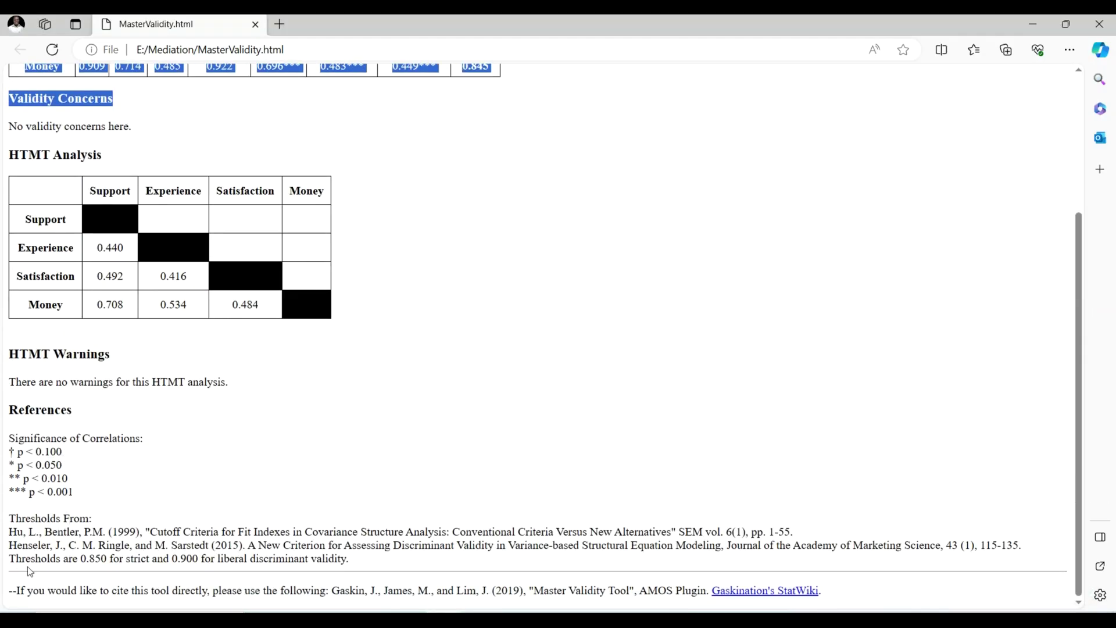
pyautogui.moveTo(12, 515); pyautogui.dragTo(796, 533)
pyautogui.hotkey('ctrl', 'c')
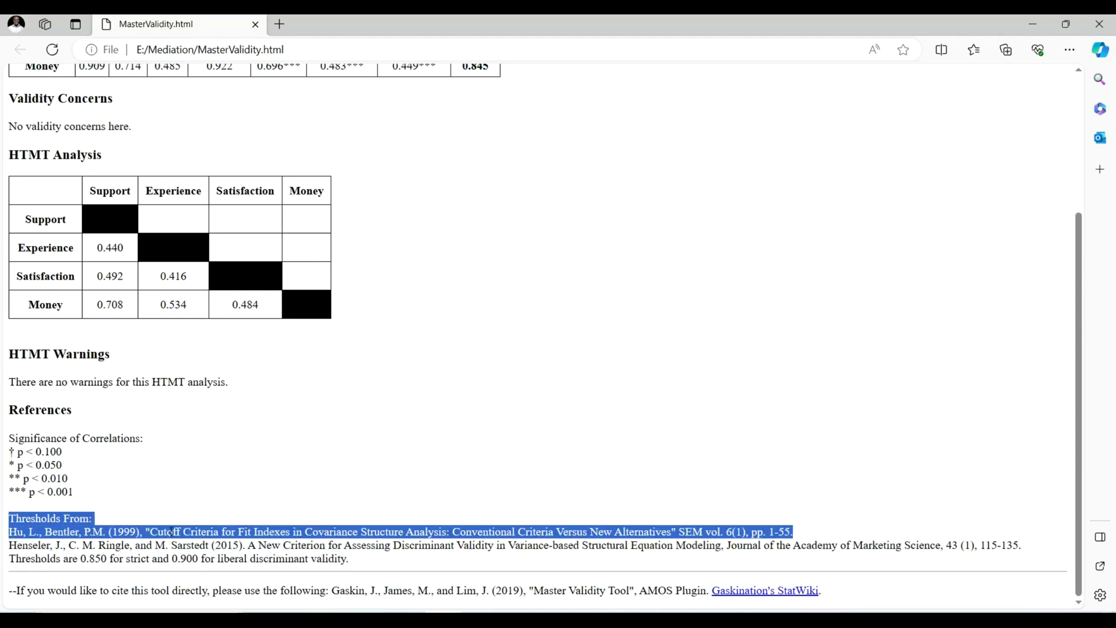
pyautogui.rightClick(170, 532)
pyautogui.click(197, 295)
pyautogui.hotkey('alt', 'Tab')
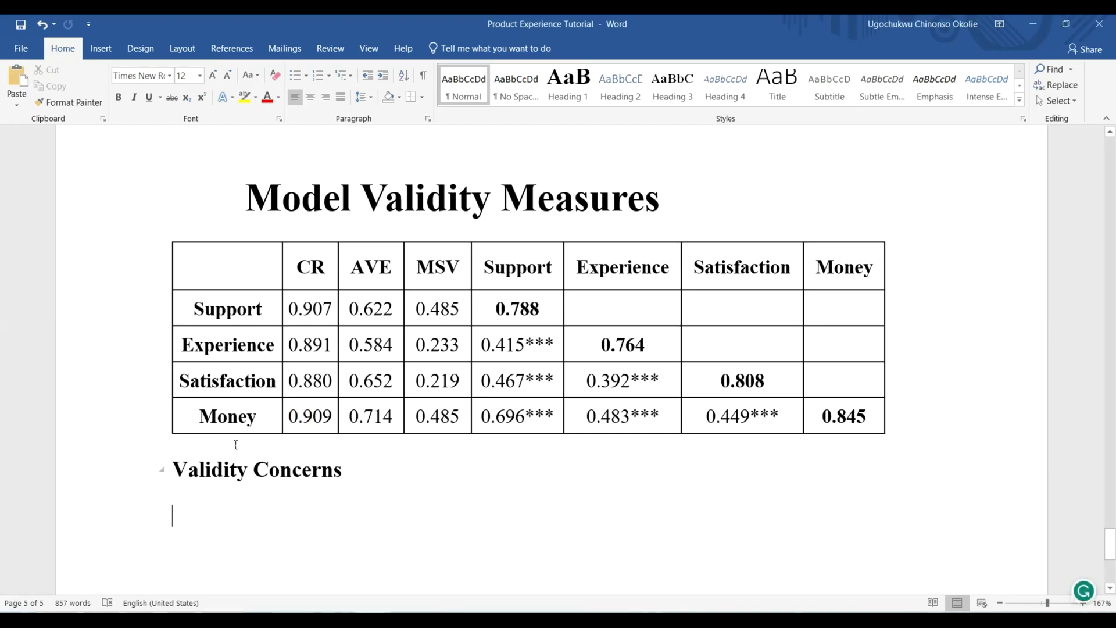
# Replace the Validity Concerns heading with the pasted Hu and Bentler reference.
pyautogui.moveTo(176, 452); pyautogui.dragTo(366, 499)
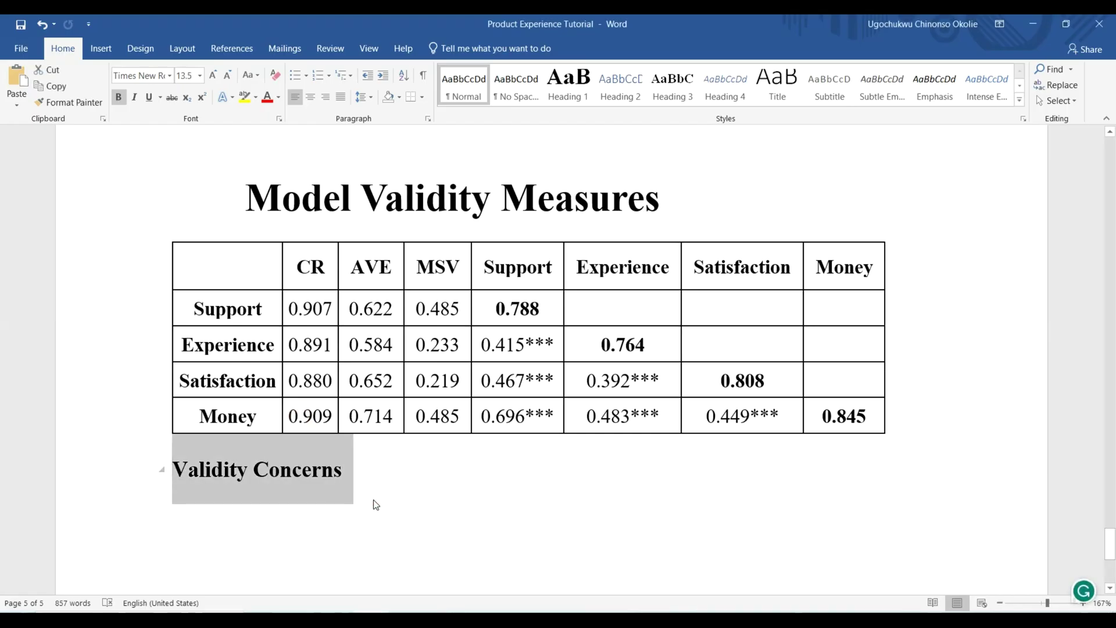
pyautogui.hotkey('ctrl', 'v')
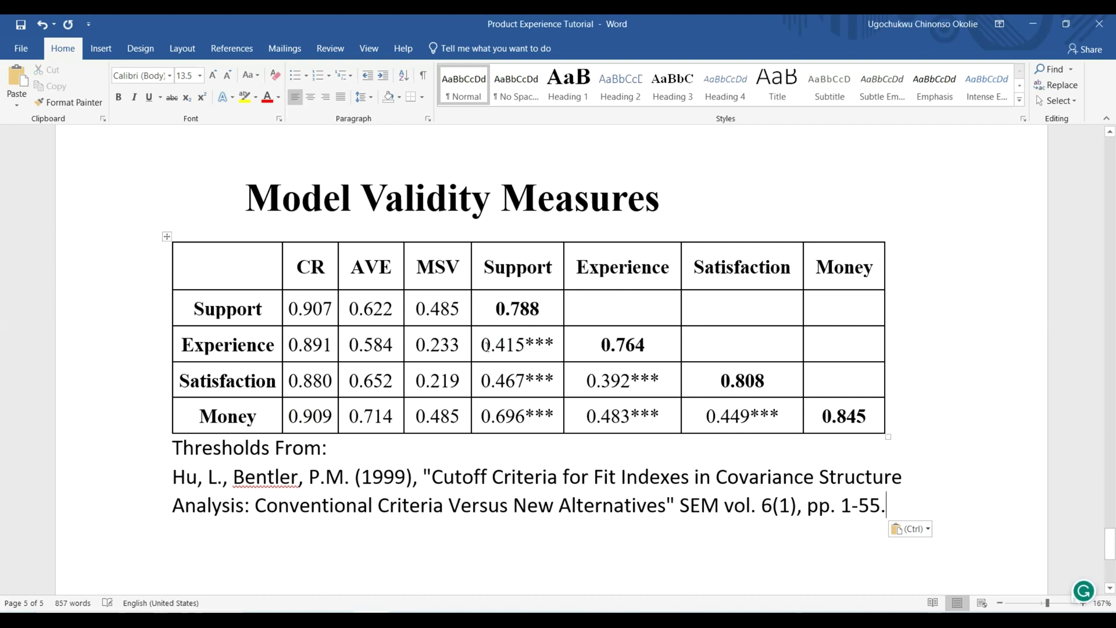
pyautogui.moveTo(487, 346); pyautogui.dragTo(634, 381)
pyautogui.moveTo(779, 416); pyautogui.dragTo(512, 349)
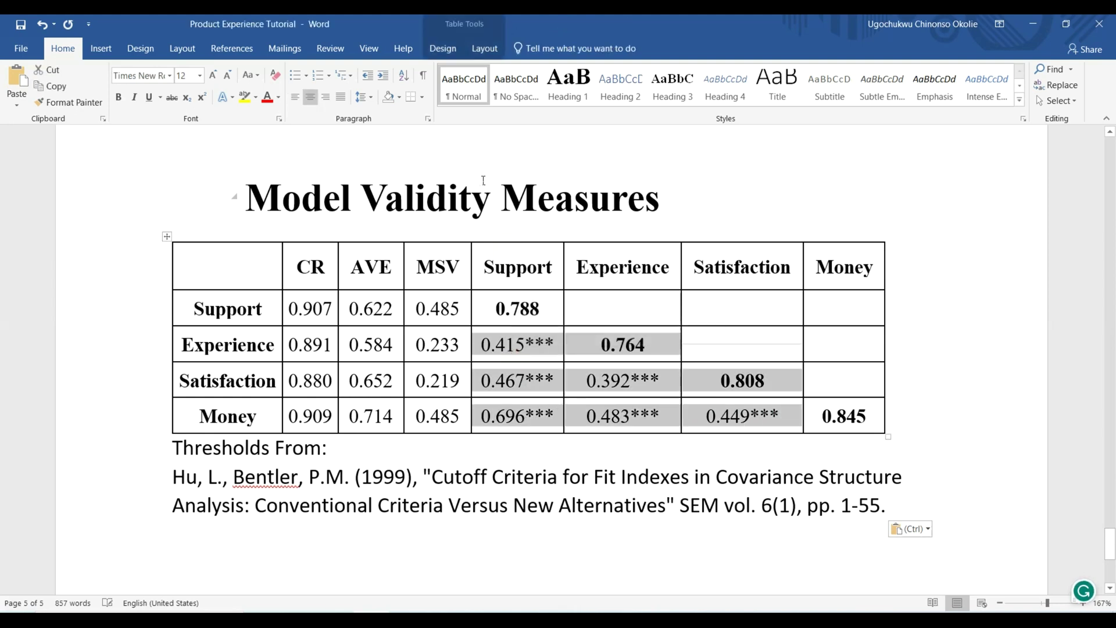
pyautogui.click(485, 256)
pyautogui.click(488, 259)
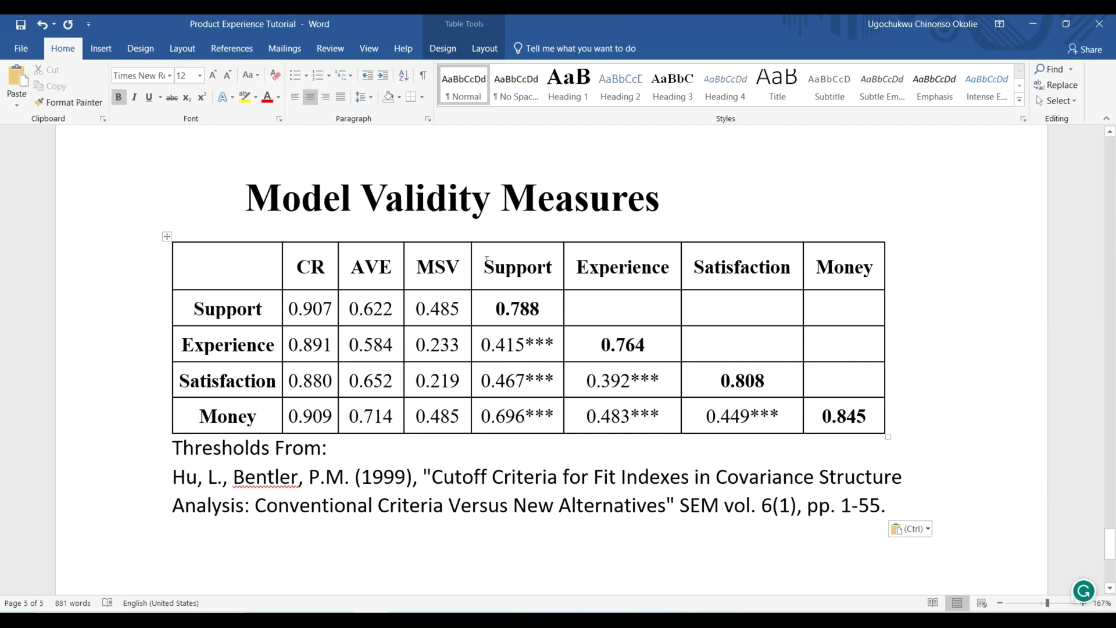
# Rename the row labels to 'Customer Support' and 'Value for Money'.
pyautogui.click(190, 313)
pyautogui.write('Customer')
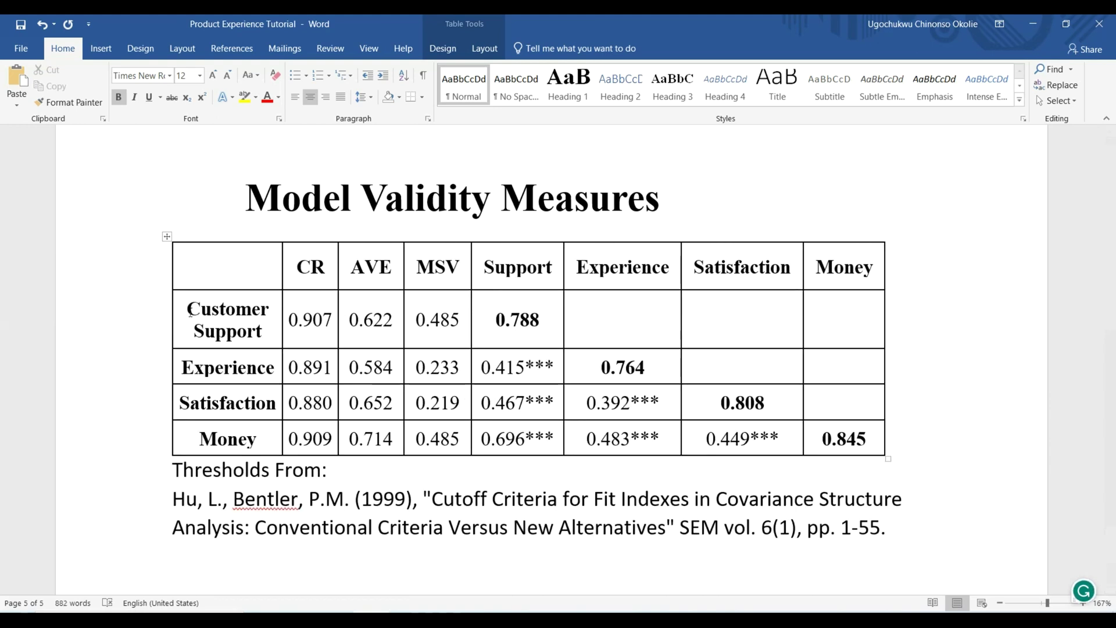
pyautogui.click(183, 368)
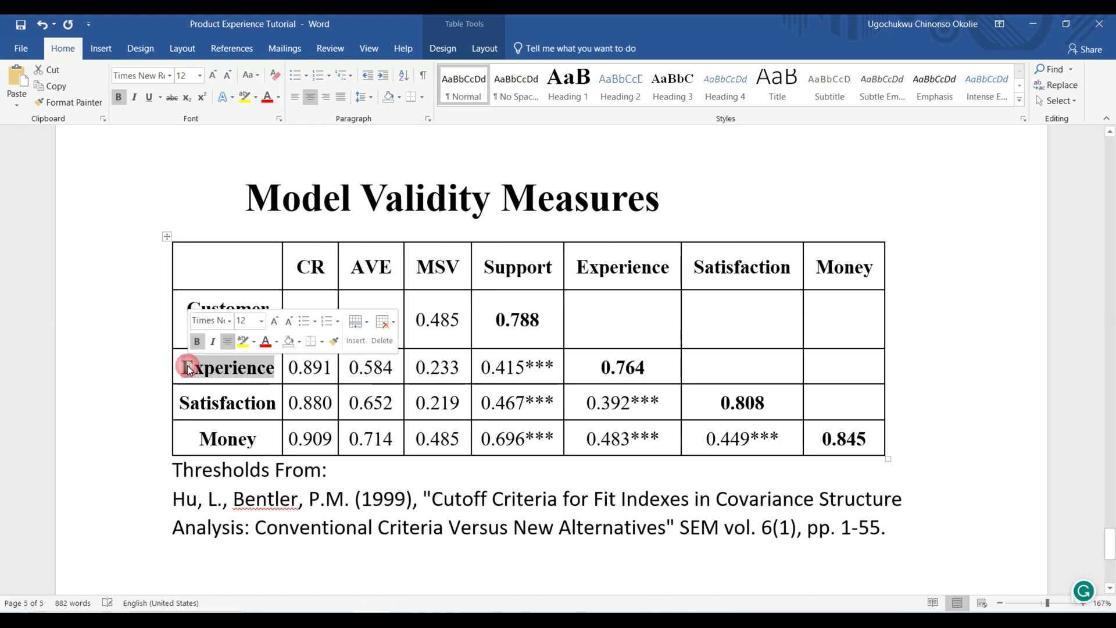
pyautogui.click(192, 401)
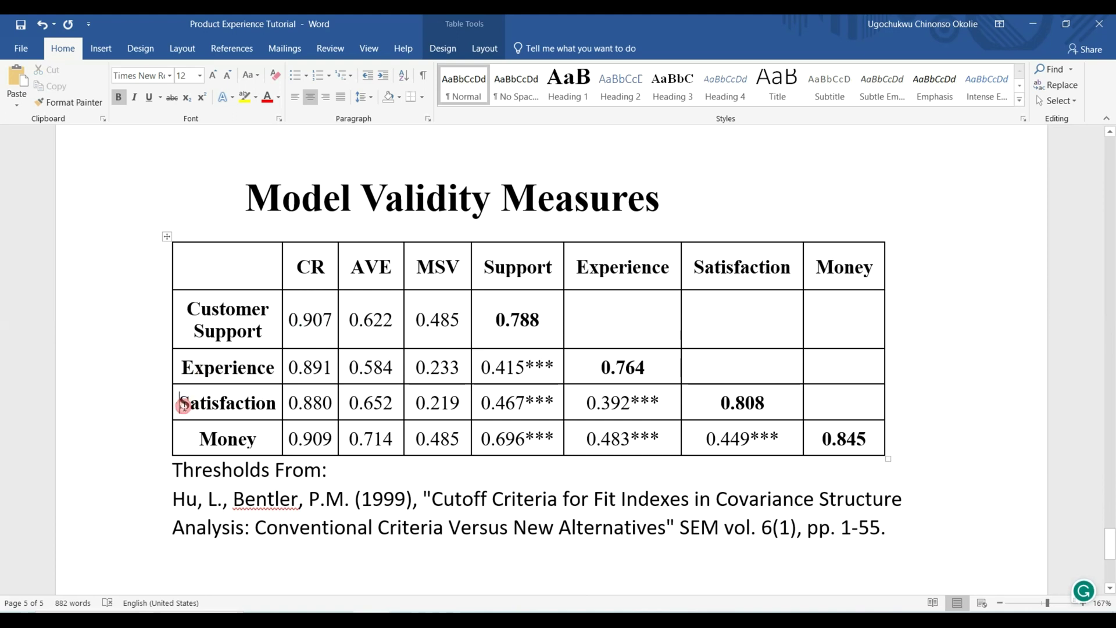
pyautogui.click(174, 404)
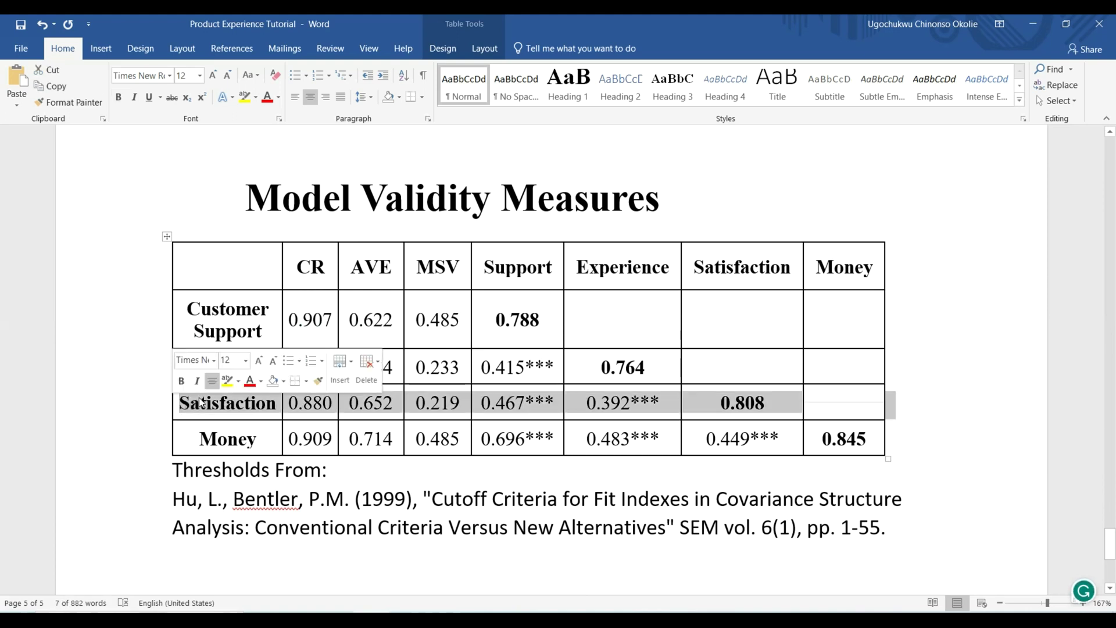
pyautogui.click(200, 445)
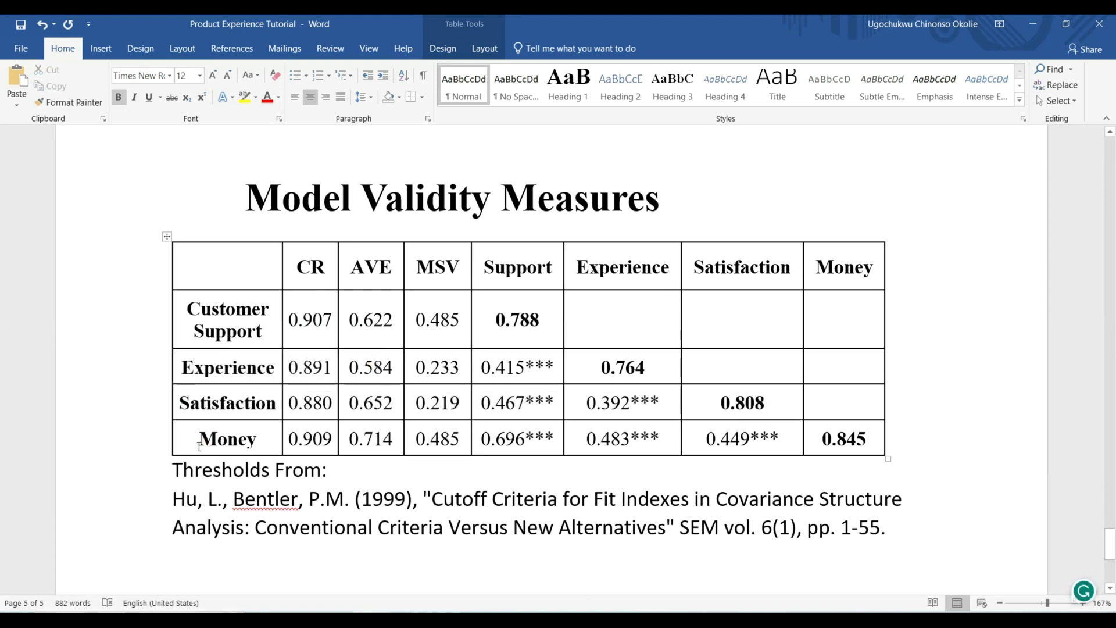
pyautogui.write('Val')
pyautogui.write('ue for')
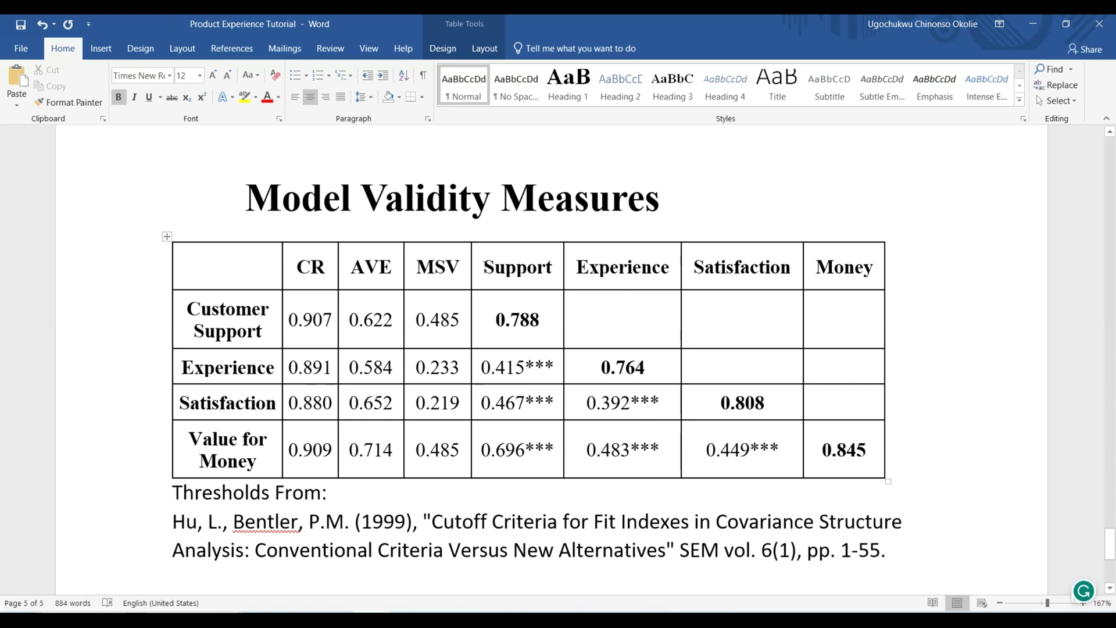
# Select table values, including the bold 0.764, 0.808 and 0.845 diagonal entries.
pyautogui.click(482, 265)
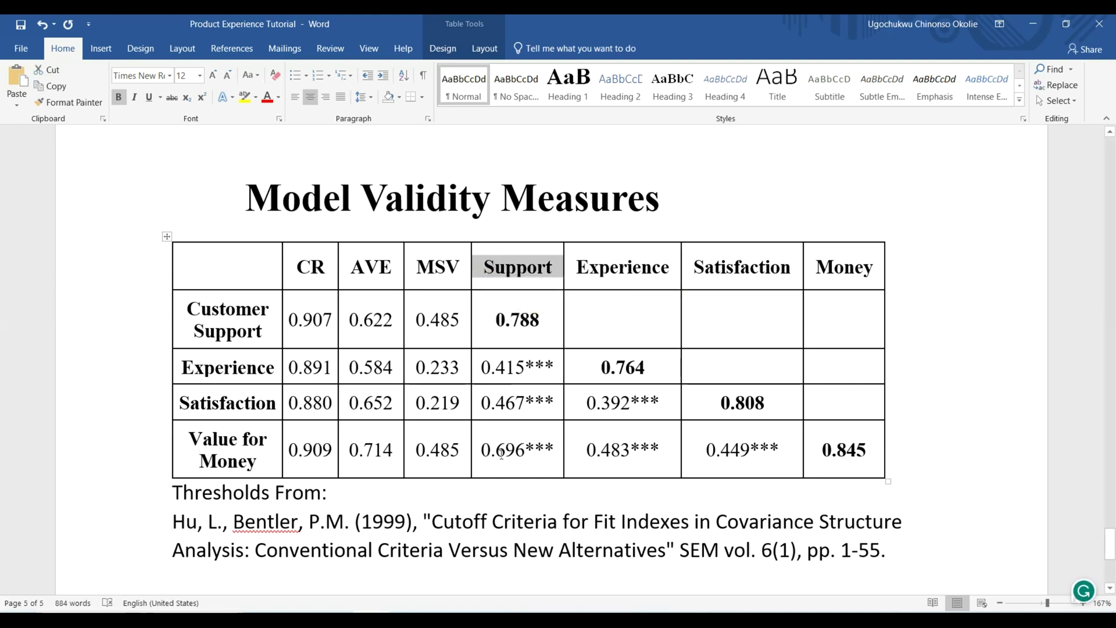
pyautogui.click(494, 451)
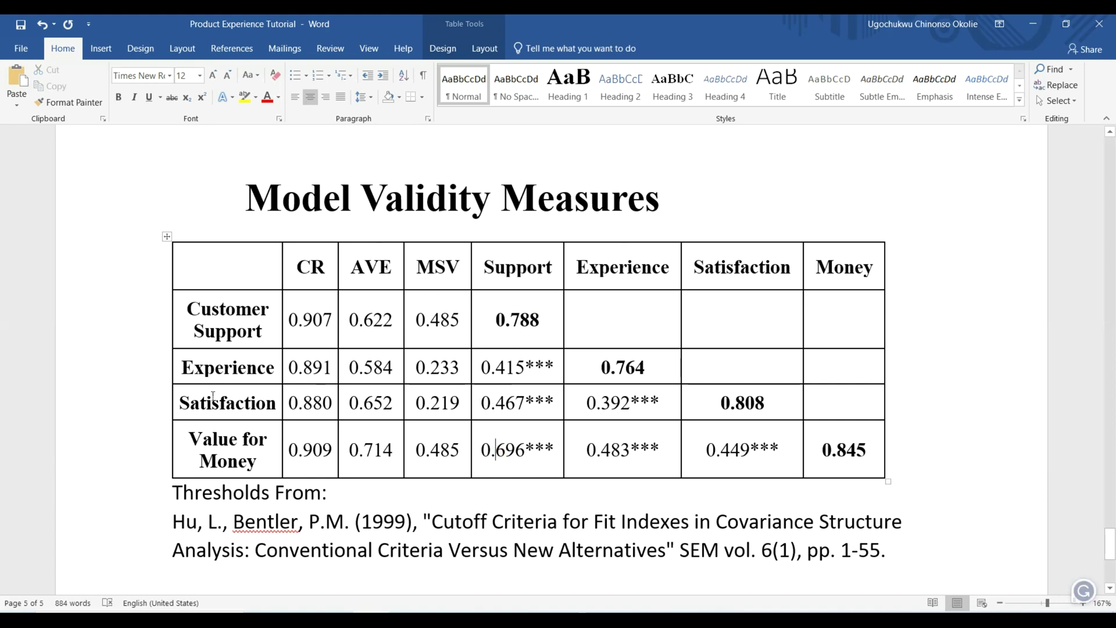
pyautogui.click(524, 370)
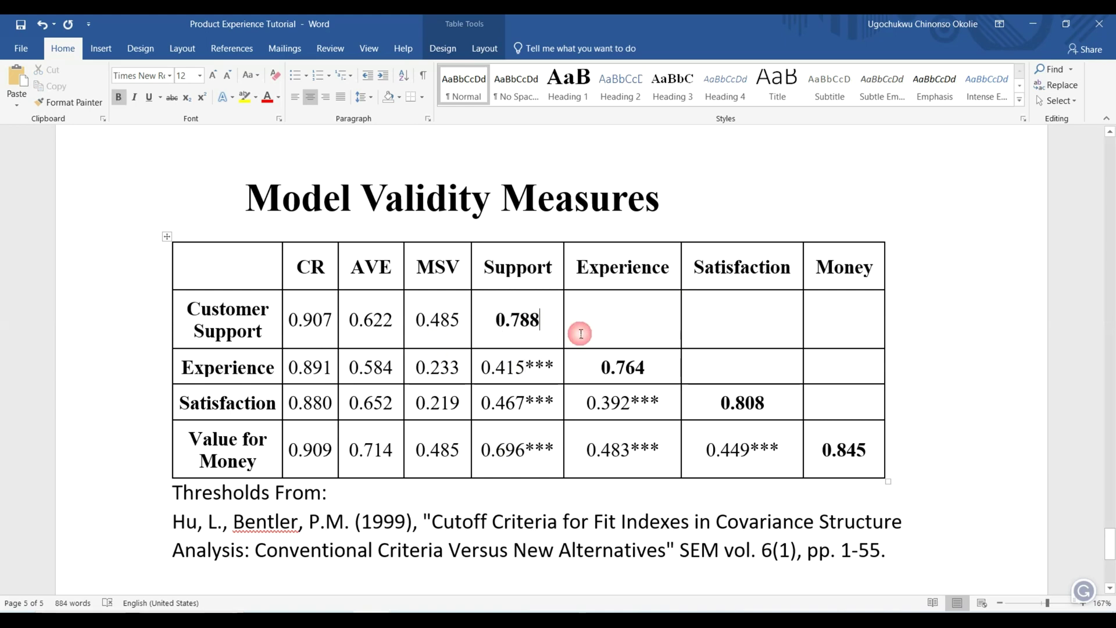
pyautogui.doubleClick(673, 375)
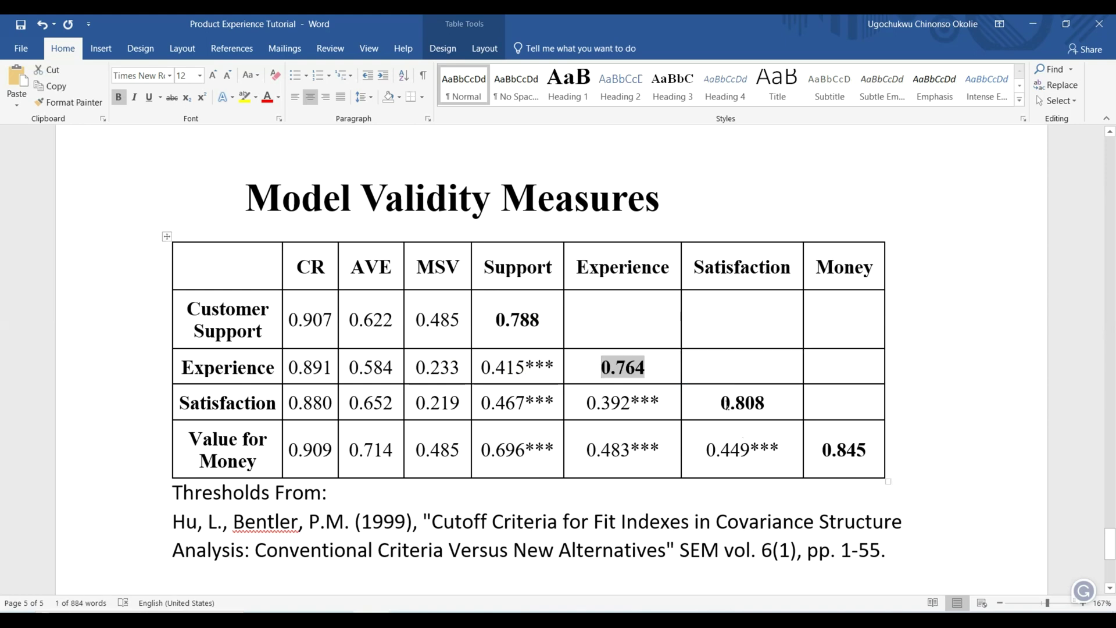
pyautogui.moveTo(765, 403); pyautogui.dragTo(730, 403)
pyautogui.moveTo(818, 445); pyautogui.dragTo(867, 450)
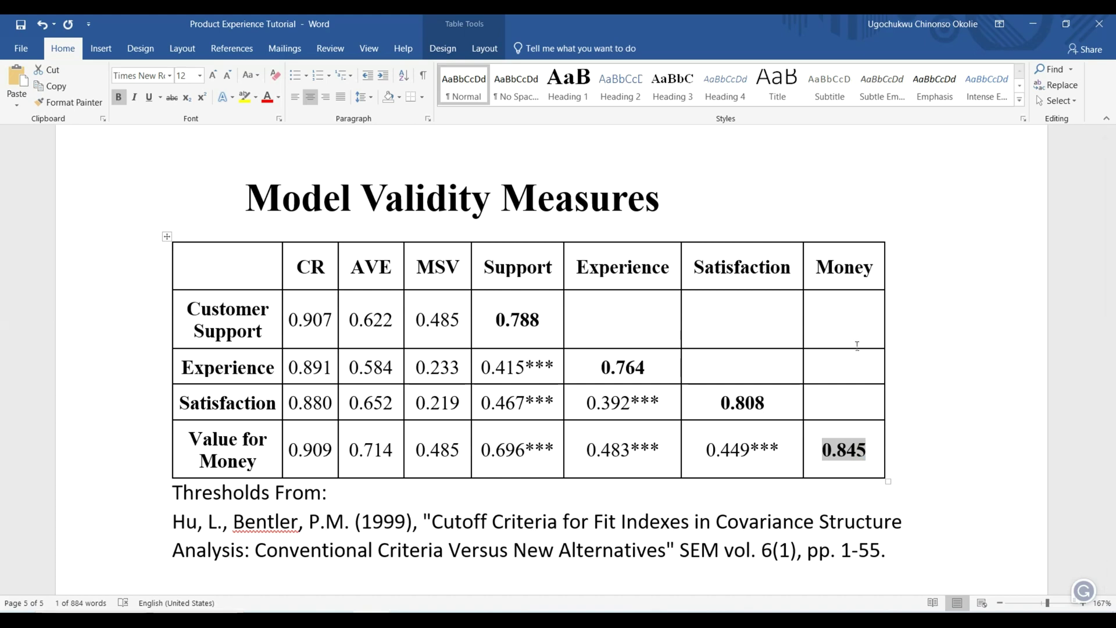
# Insert a new column after CR headed 'CronR' and step through its cells.
pyautogui.click(339, 236)
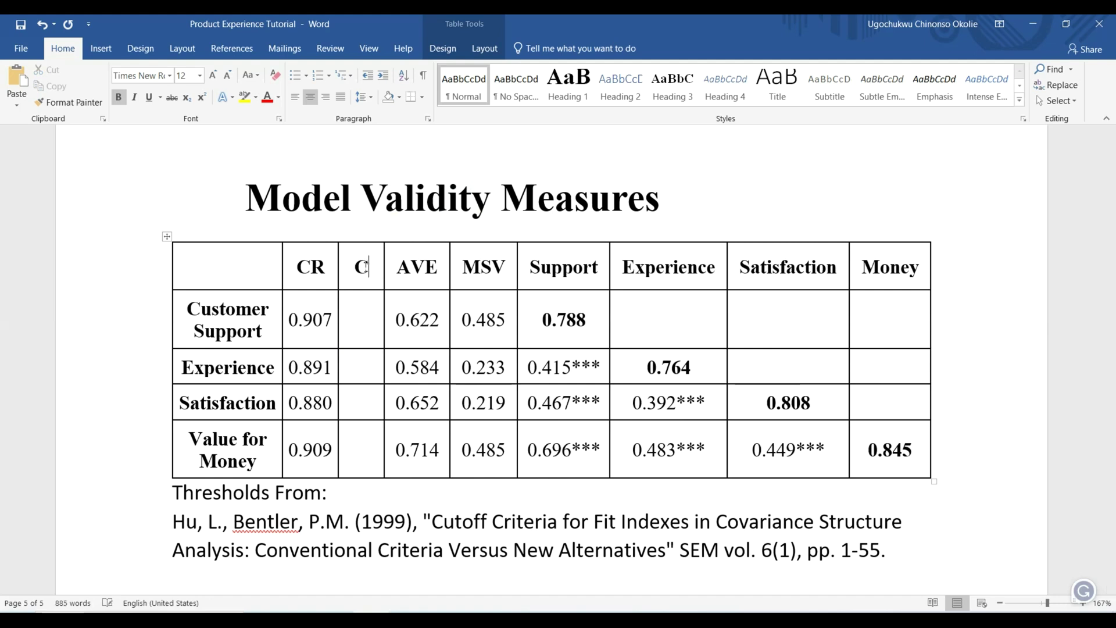
pyautogui.write('Cron.')
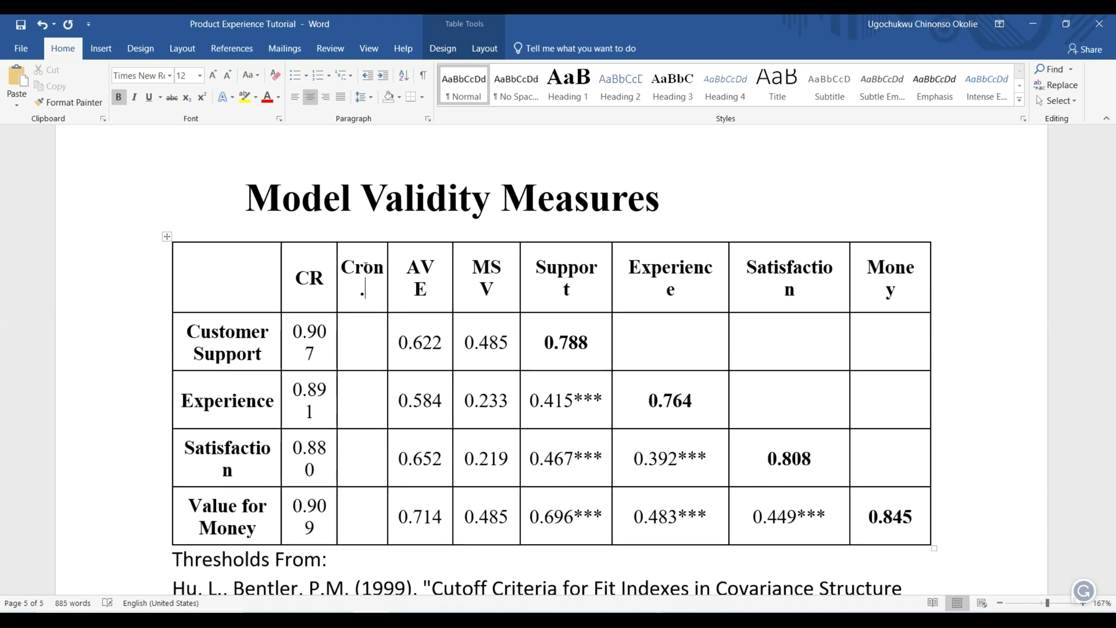
pyautogui.press('BackSpace')
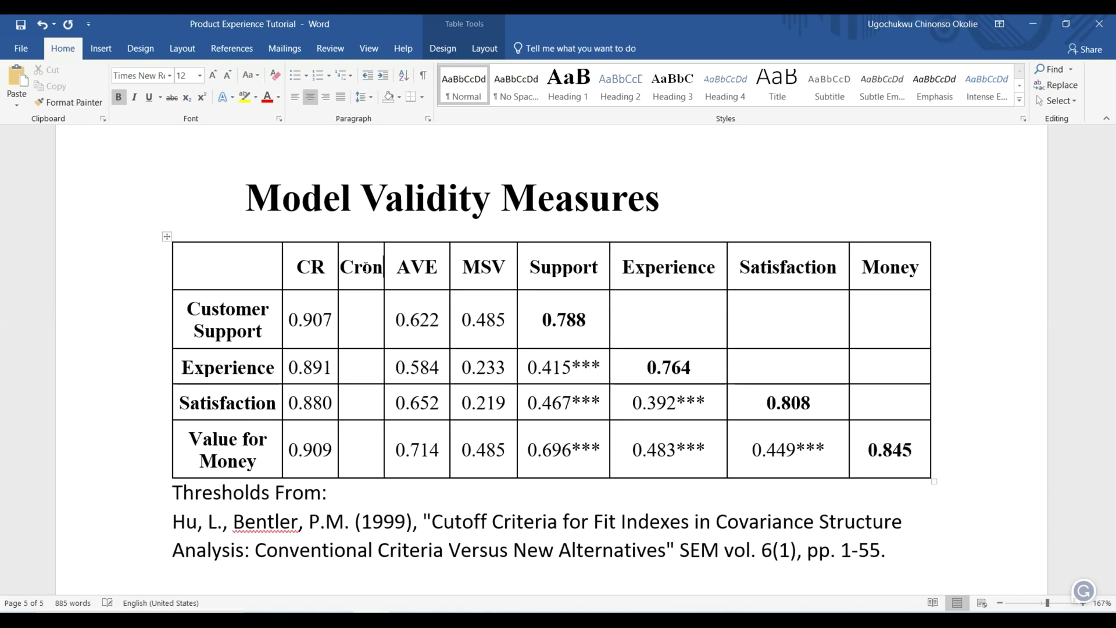
pyautogui.write('.')
pyautogui.press('BackSpace')
pyautogui.write('R')
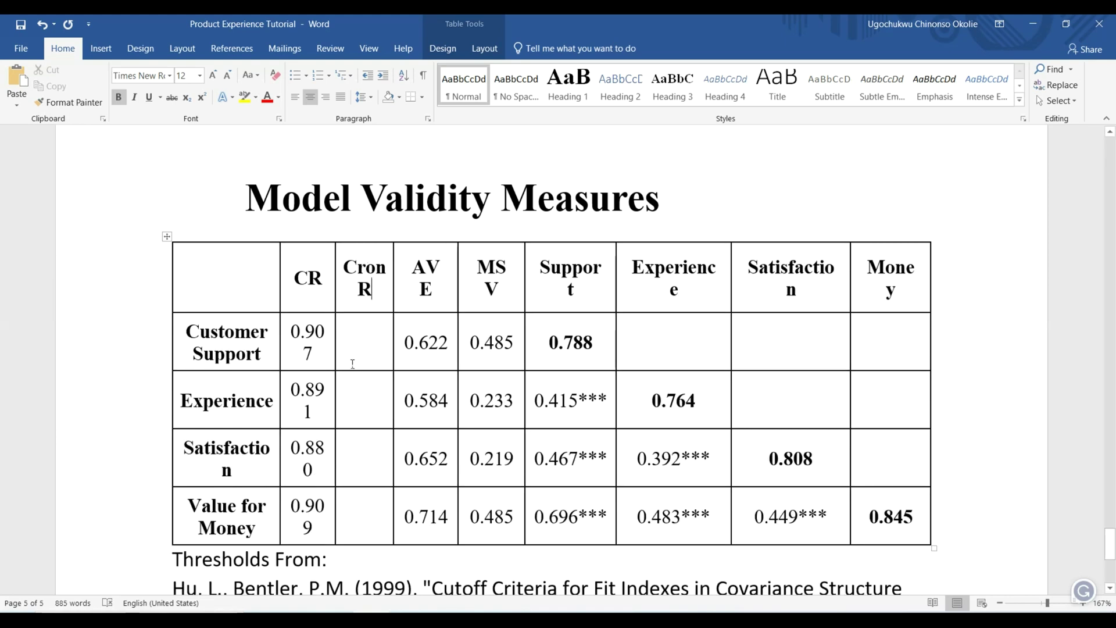
pyautogui.click(357, 343)
pyautogui.scroll(-3, 372, 343)
pyautogui.press('Down')
pyautogui.press('Down')
pyautogui.press('Down')
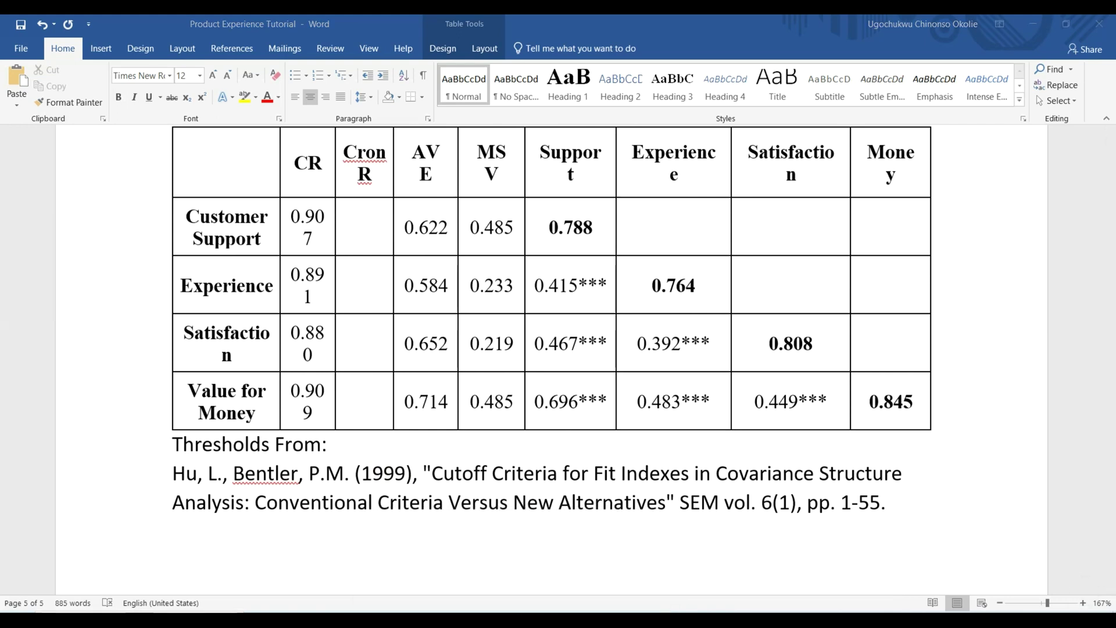
# Rerun Reliability Analysis on PE1–PE6 from recent dialogs, getting Cronbach's alpha .890.
pyautogui.click(433, 555)
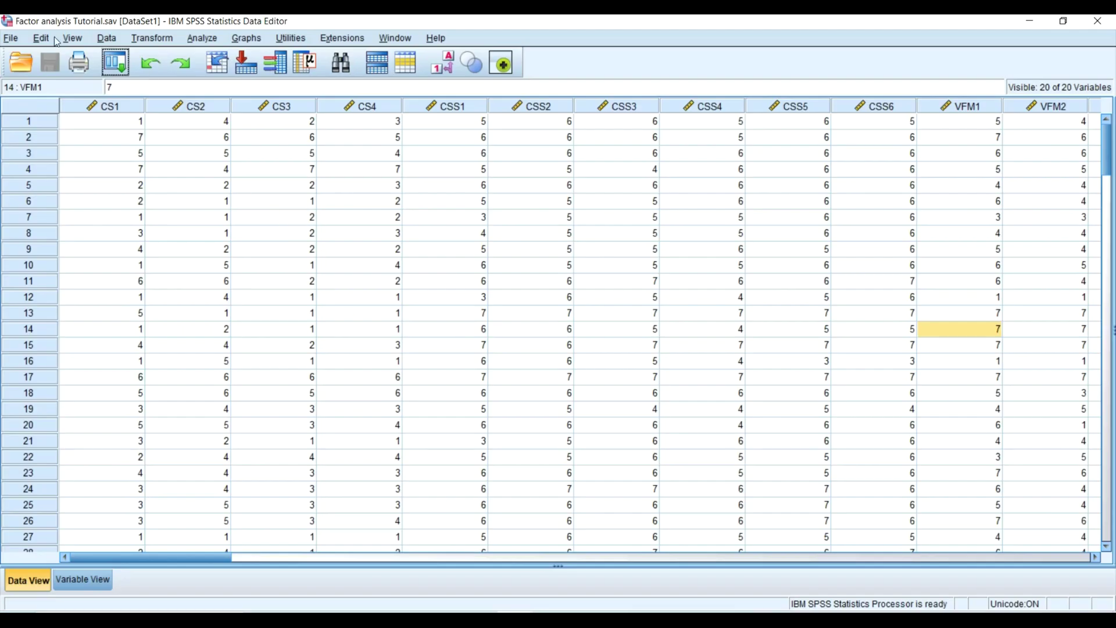
pyautogui.click(120, 72)
pyautogui.click(120, 92)
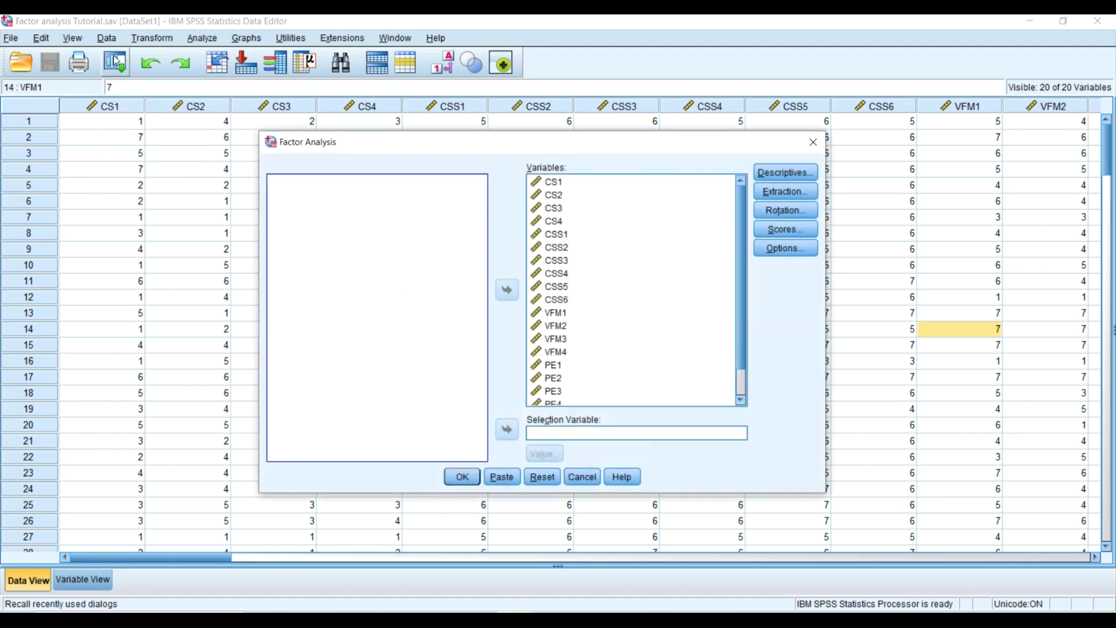
pyautogui.click(813, 142)
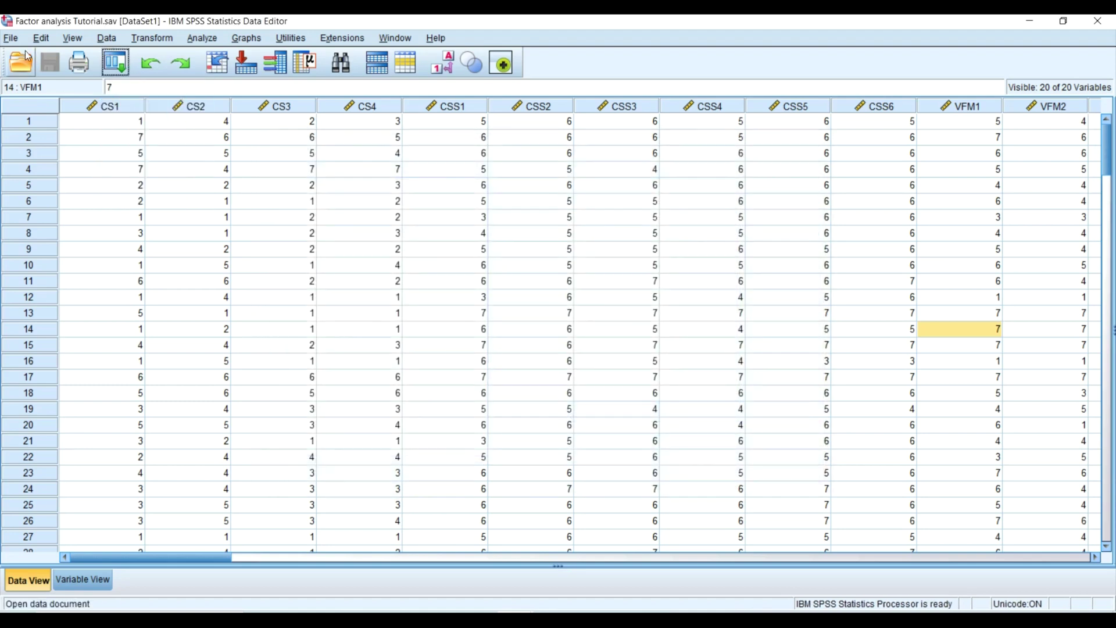
pyautogui.click(115, 62)
pyautogui.click(138, 106)
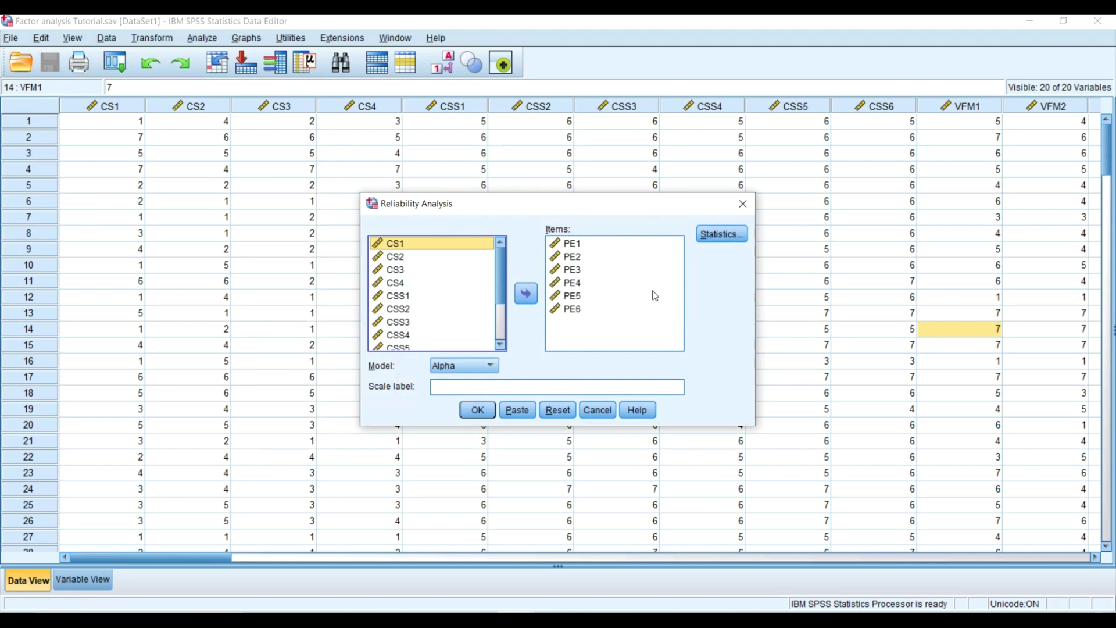
pyautogui.click(477, 410)
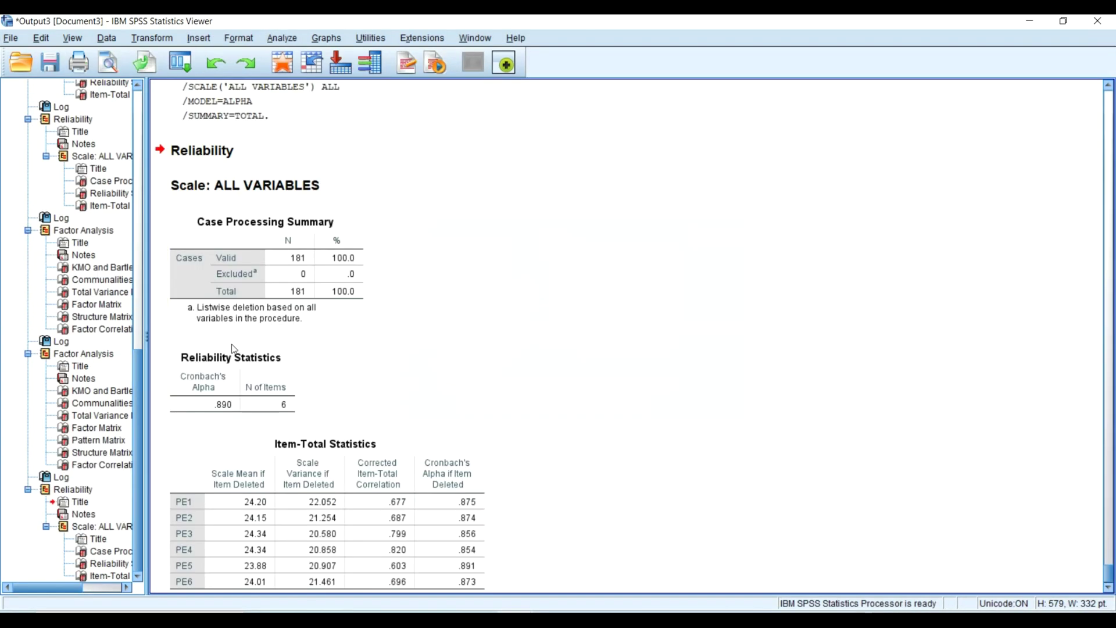
pyautogui.click(244, 384)
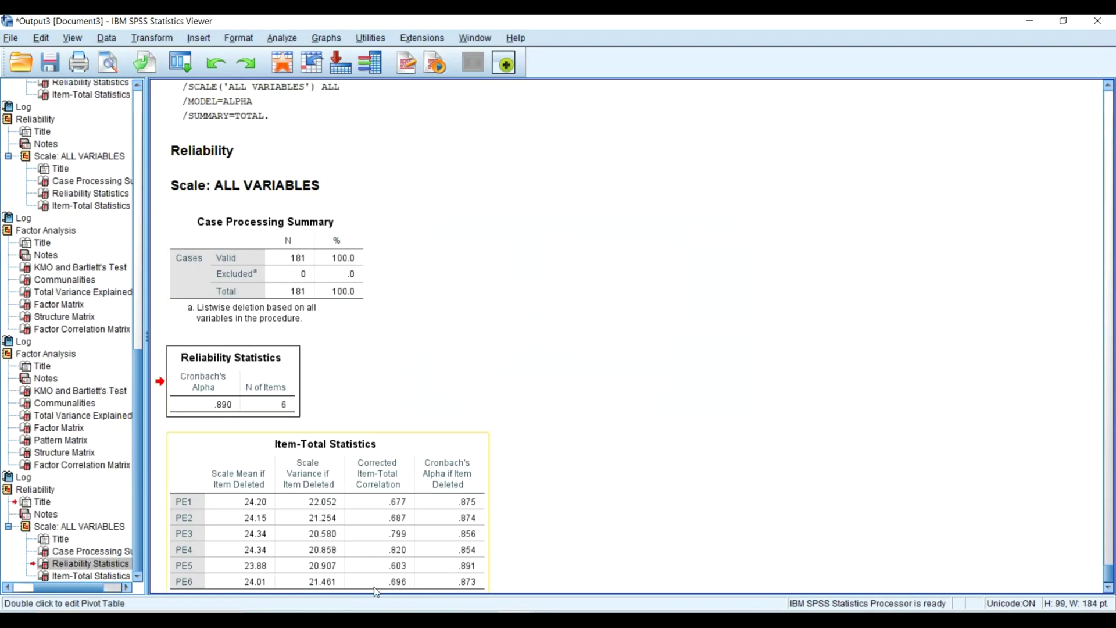
pyautogui.hotkey('alt', 'Tab')
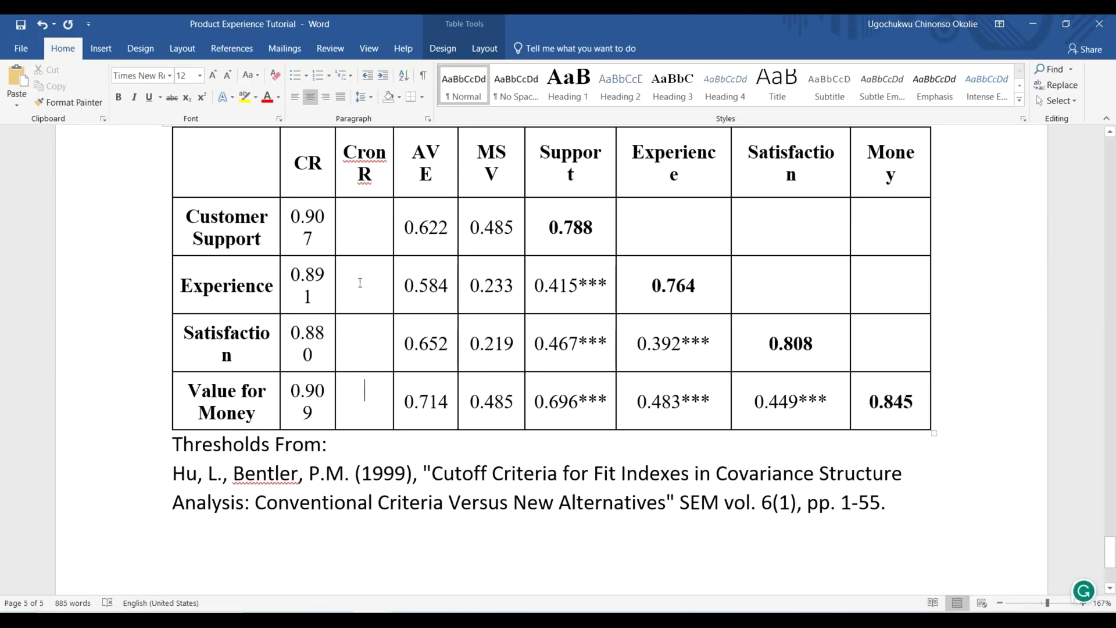
# Type 0.89 in the Experience row's Cron R cell, then bring the SPSS Data Editor forward.
pyautogui.click(352, 281)
pyautogui.write('0.89')
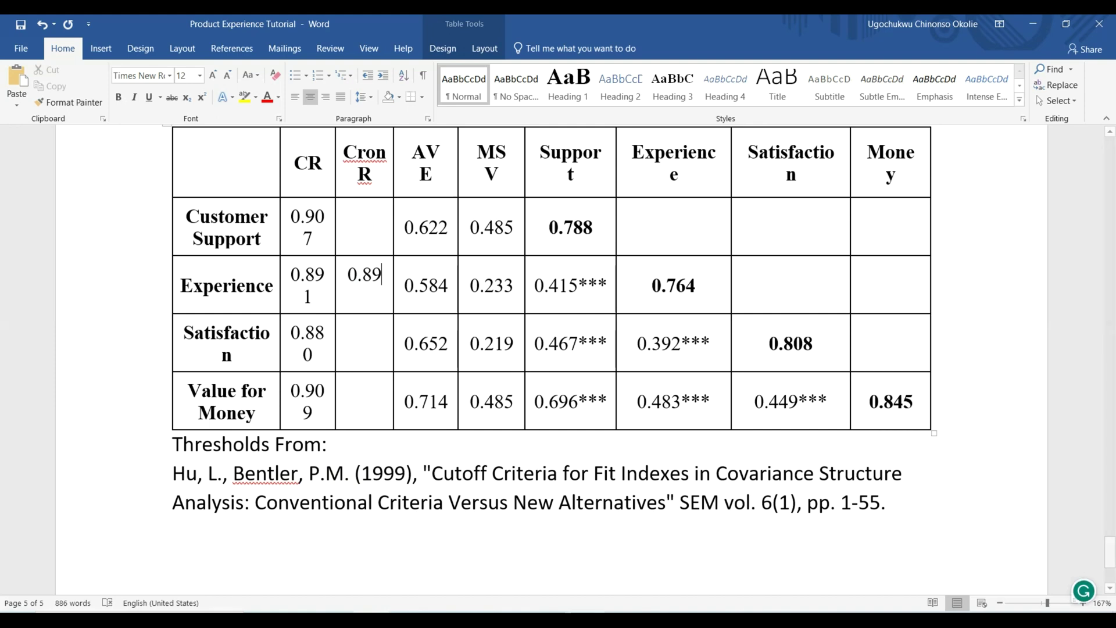
pyautogui.click(513, 619)
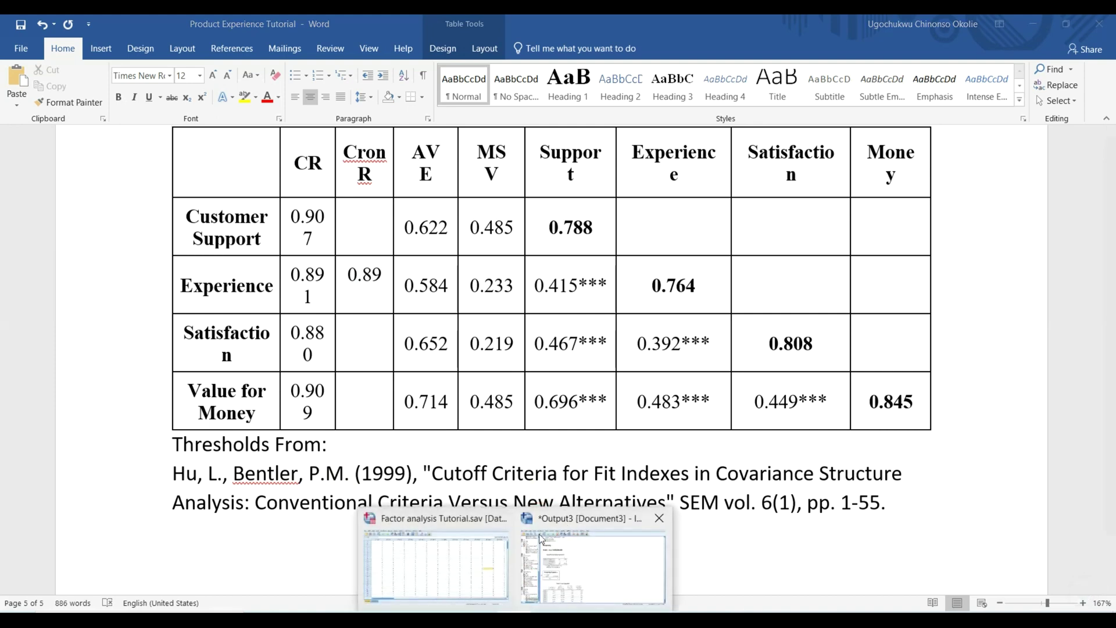
pyautogui.click(459, 546)
# Rerun Reliability Analysis with VFM1–VFM4 instead of PE1–PE6 as items, giving alpha .904.
pyautogui.click(120, 64)
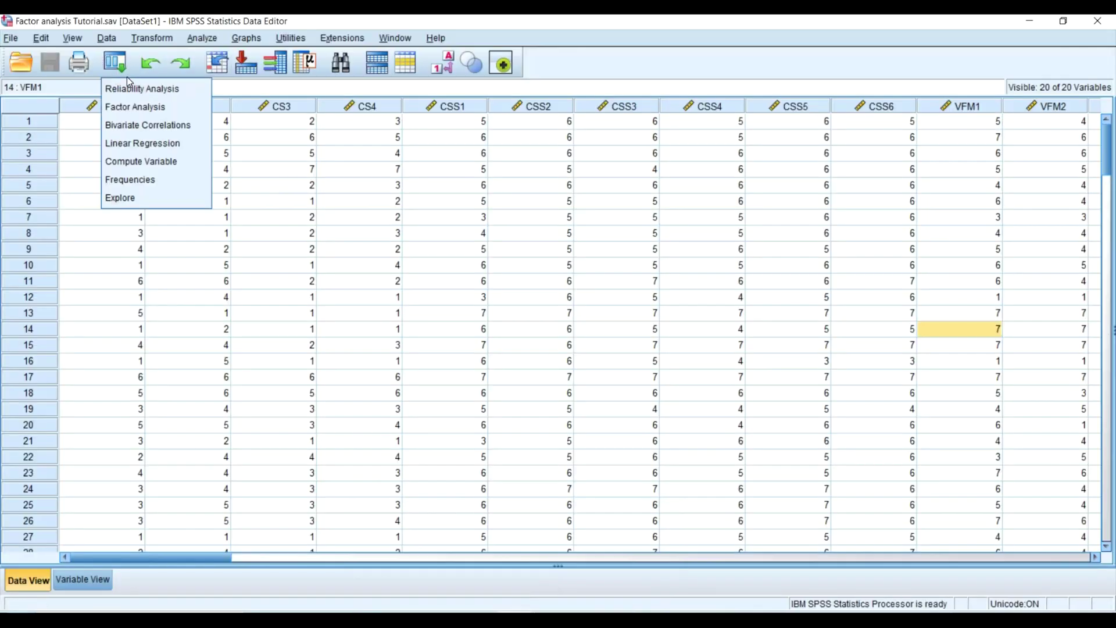
pyautogui.click(143, 87)
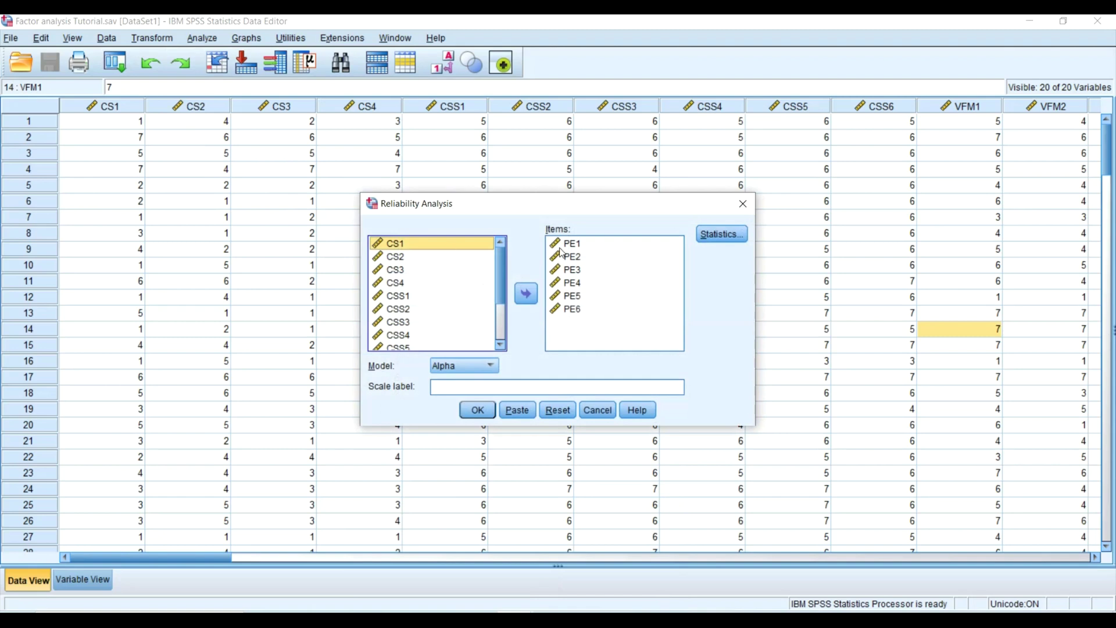
pyautogui.click(560, 244)
pyautogui.hotkey('shift', 'Down')
pyautogui.hotkey('shift', 'Down')
pyautogui.hotkey('shift', 'Down')
pyautogui.hotkey('shift', 'Down')
pyautogui.hotkey('shift', 'Down')
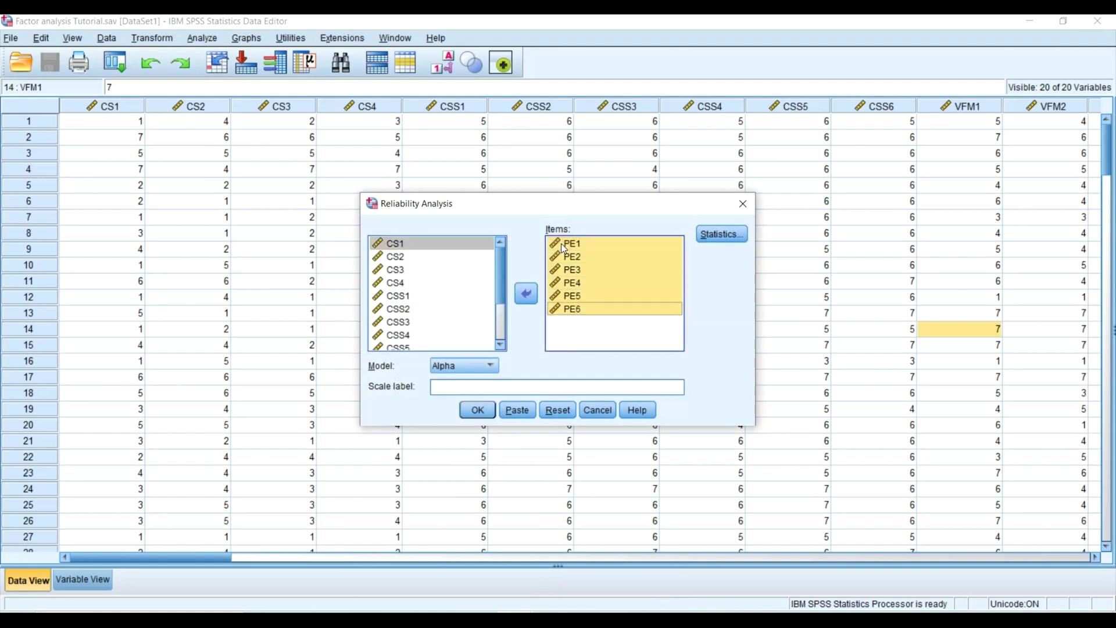
pyautogui.click(528, 294)
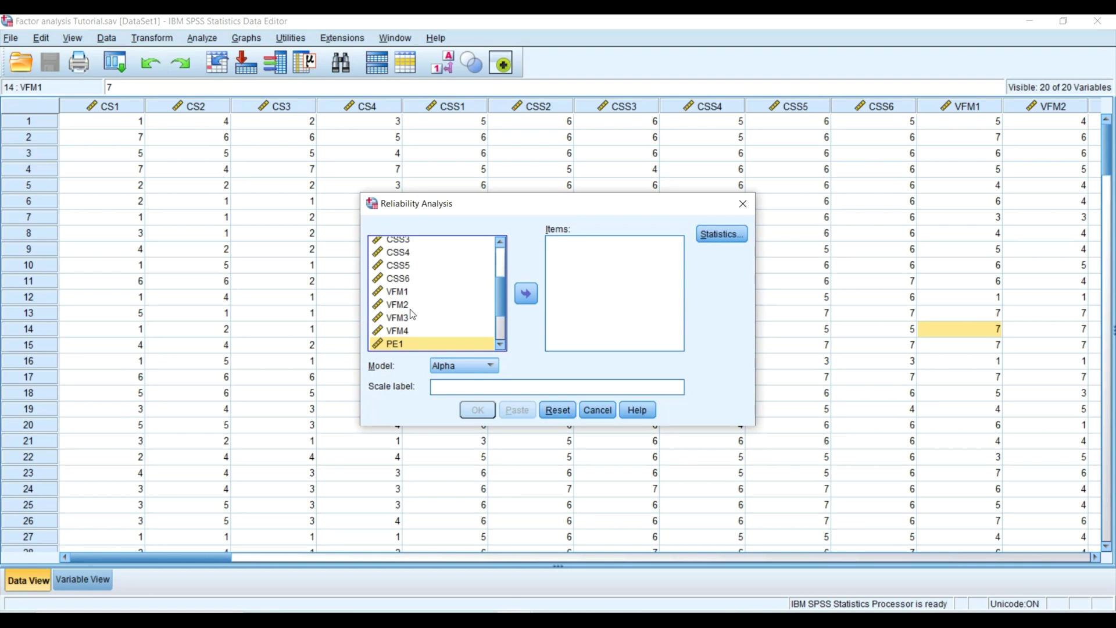
pyautogui.click(413, 294)
pyautogui.hotkey('shift', 'Down')
pyautogui.hotkey('shift', 'Down')
pyautogui.hotkey('shift', 'Down')
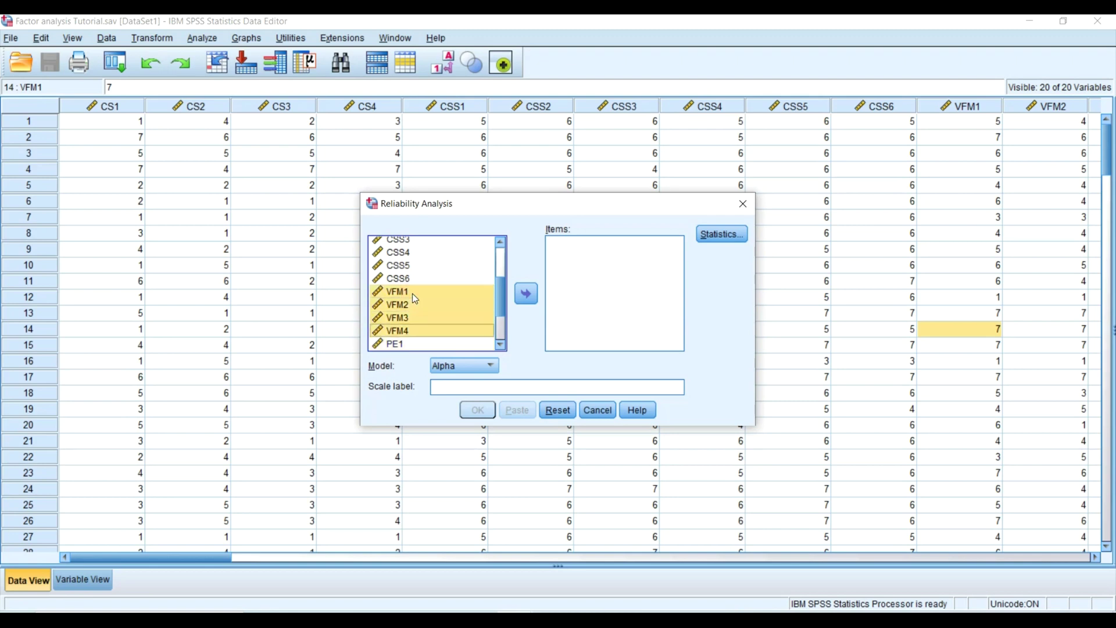
pyautogui.click(527, 294)
pyautogui.click(475, 411)
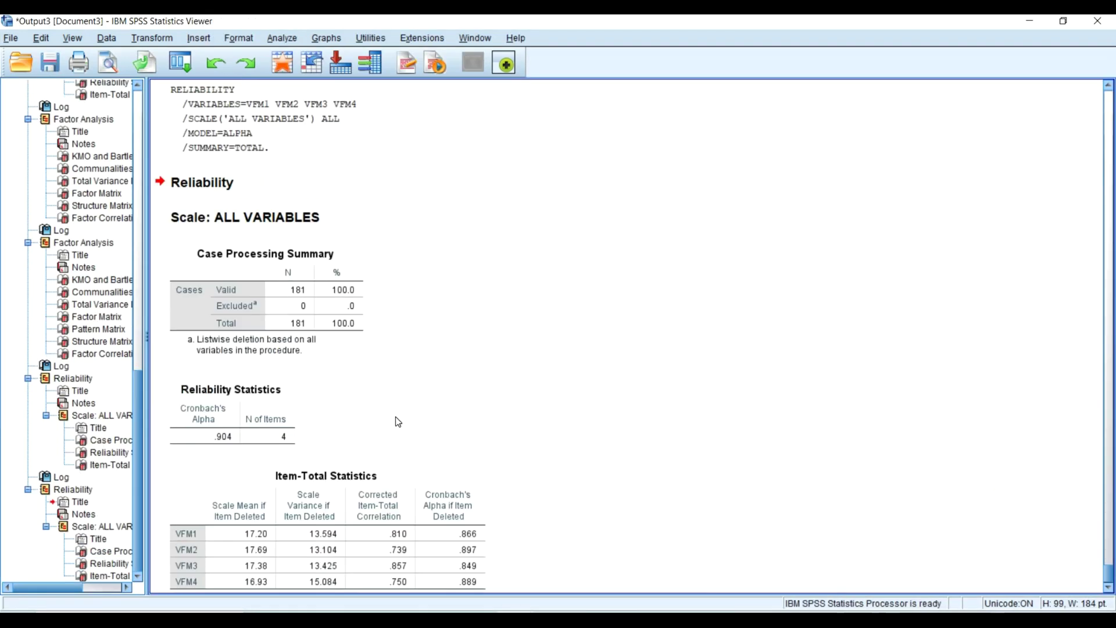
pyautogui.hotkey('alt', 'Tab')
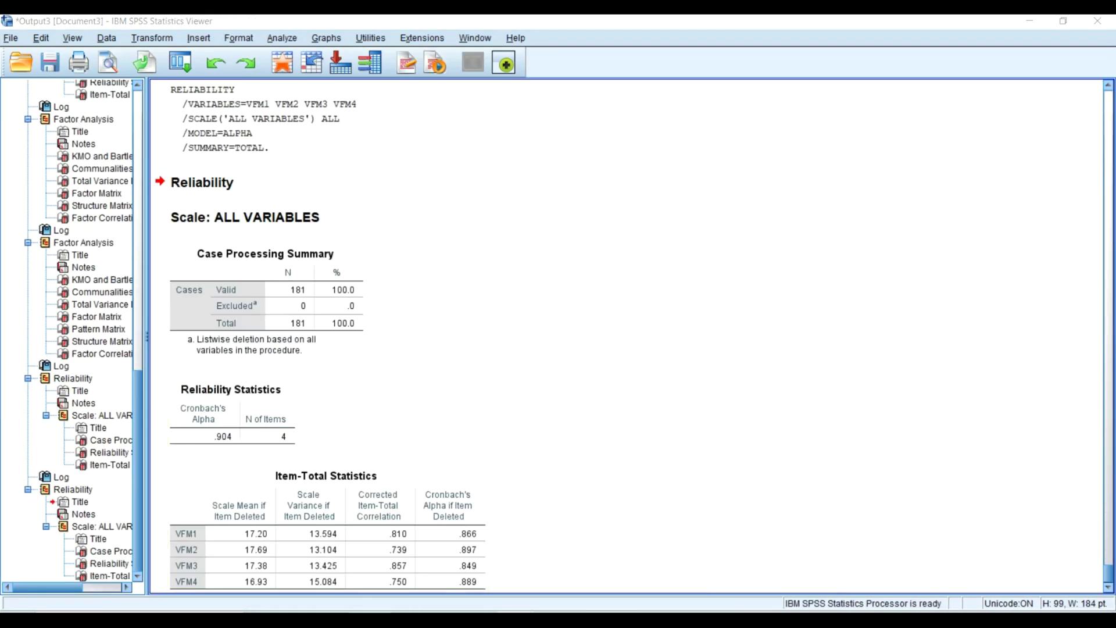
# Enter 0.90 as Value for Money's Cron R and round its CR to 0.91.
pyautogui.click(362, 407)
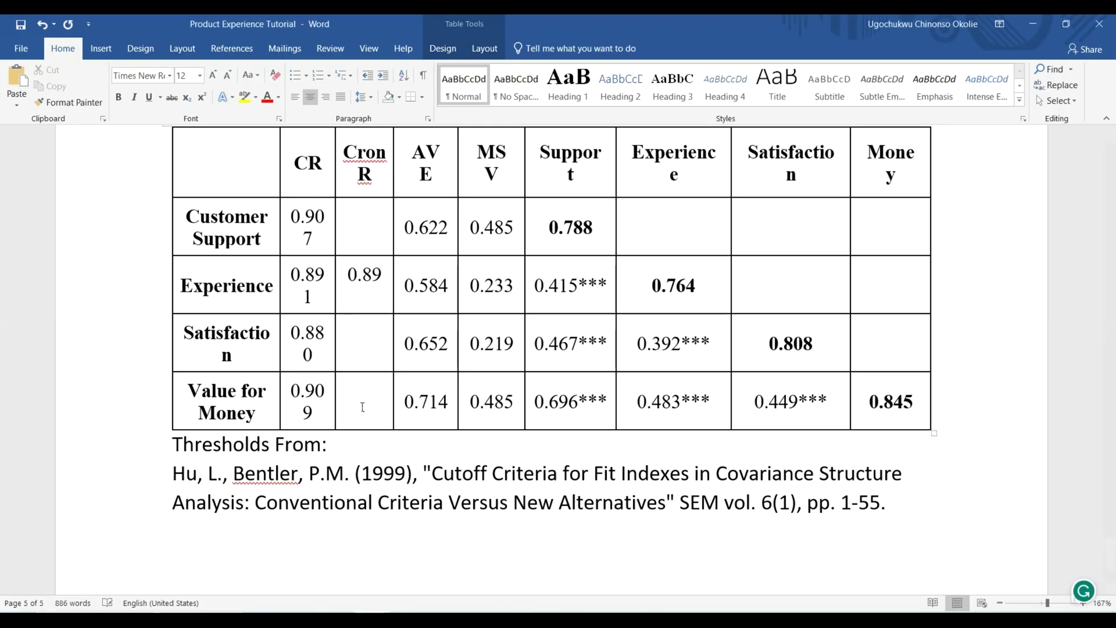
pyautogui.write('0.90')
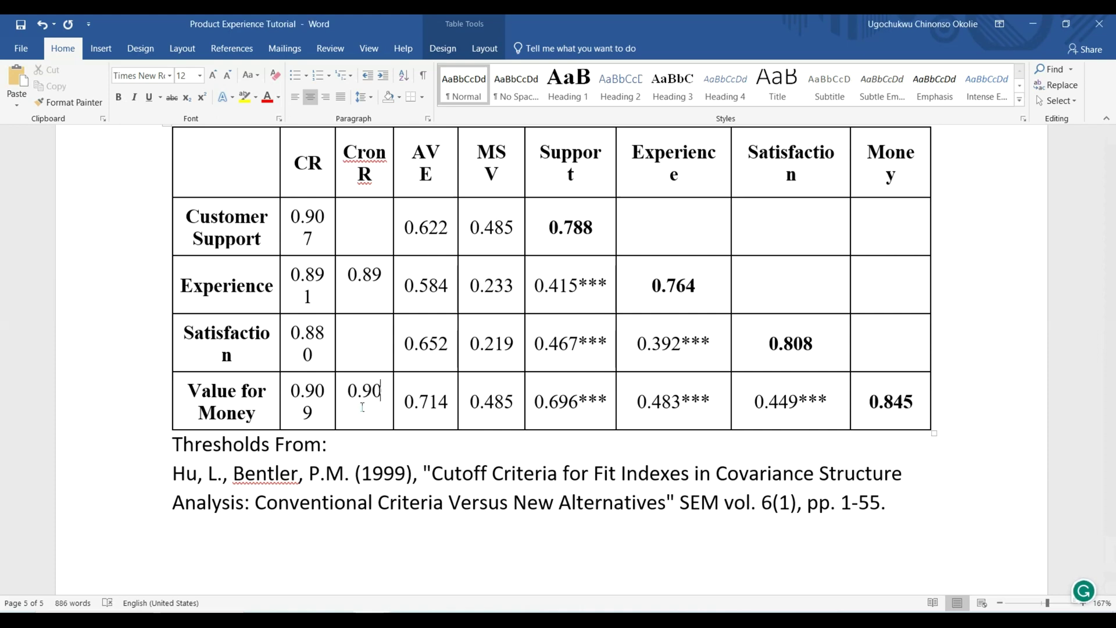
pyautogui.click(324, 411)
pyautogui.press('BackSpace')
pyautogui.press('BackSpace')
pyautogui.write('1')
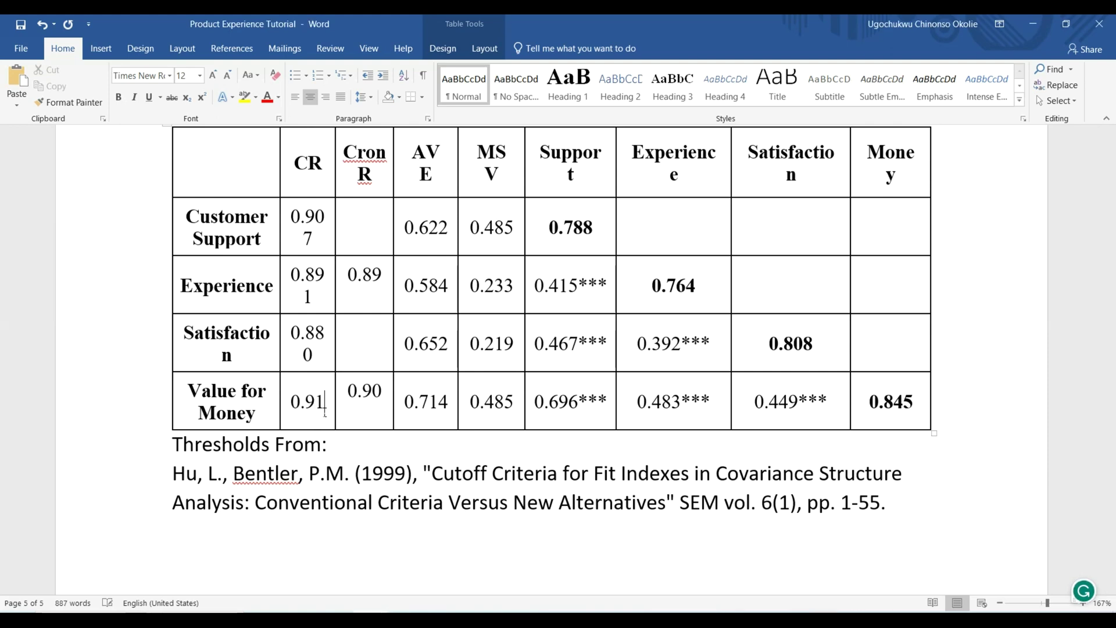
# Round the Satisfaction, Experience and Customer Support CR values to 0.88, 0.89 and 0.91.
pyautogui.click(326, 359)
pyautogui.press('BackSpace')
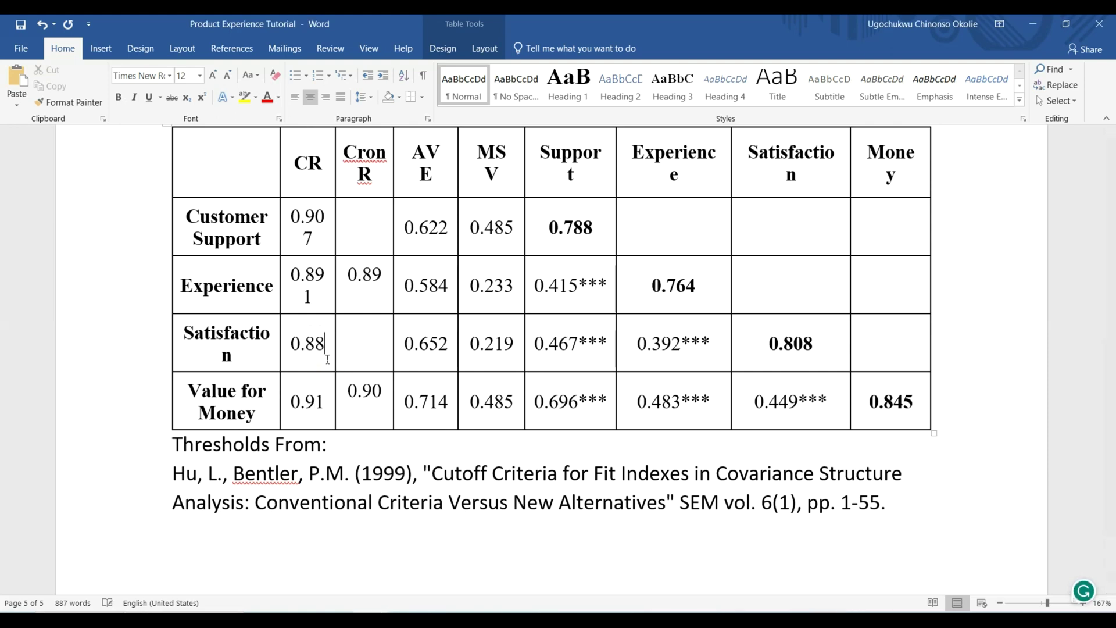
pyautogui.click(324, 295)
pyautogui.press('BackSpace')
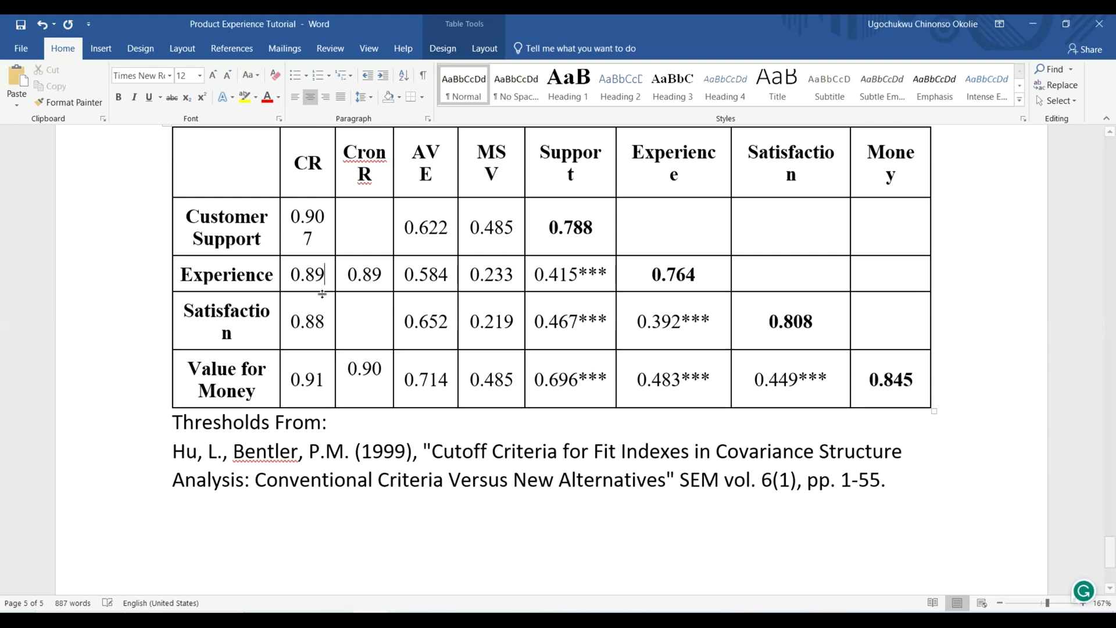
pyautogui.click(320, 236)
pyautogui.press('BackSpace')
pyautogui.press('BackSpace')
pyautogui.write('1')
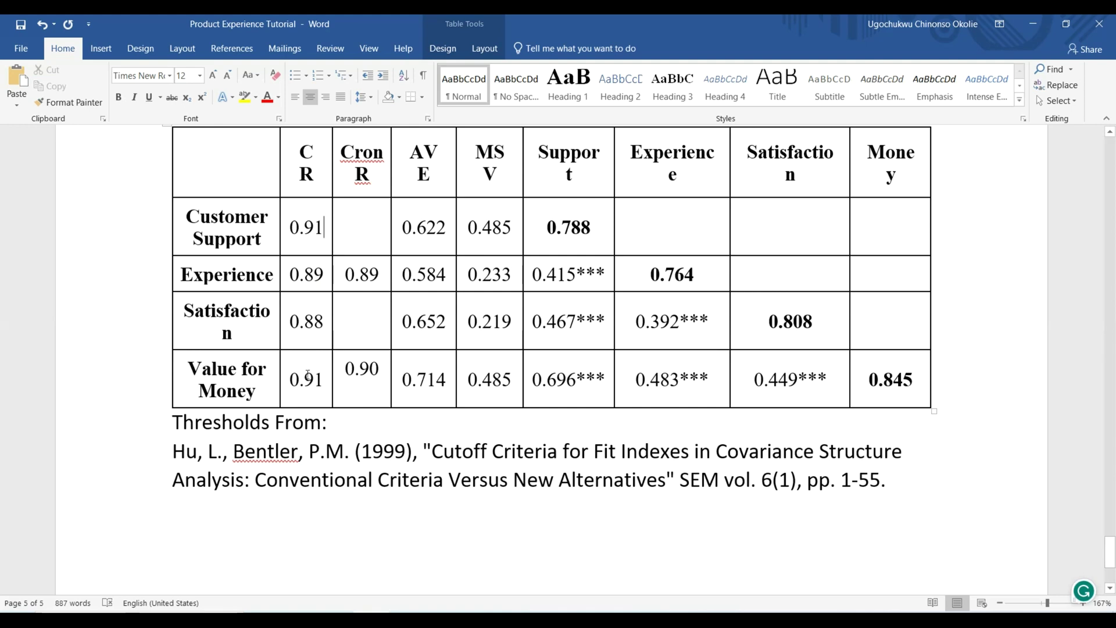
pyautogui.moveTo(308, 375); pyautogui.dragTo(351, 375)
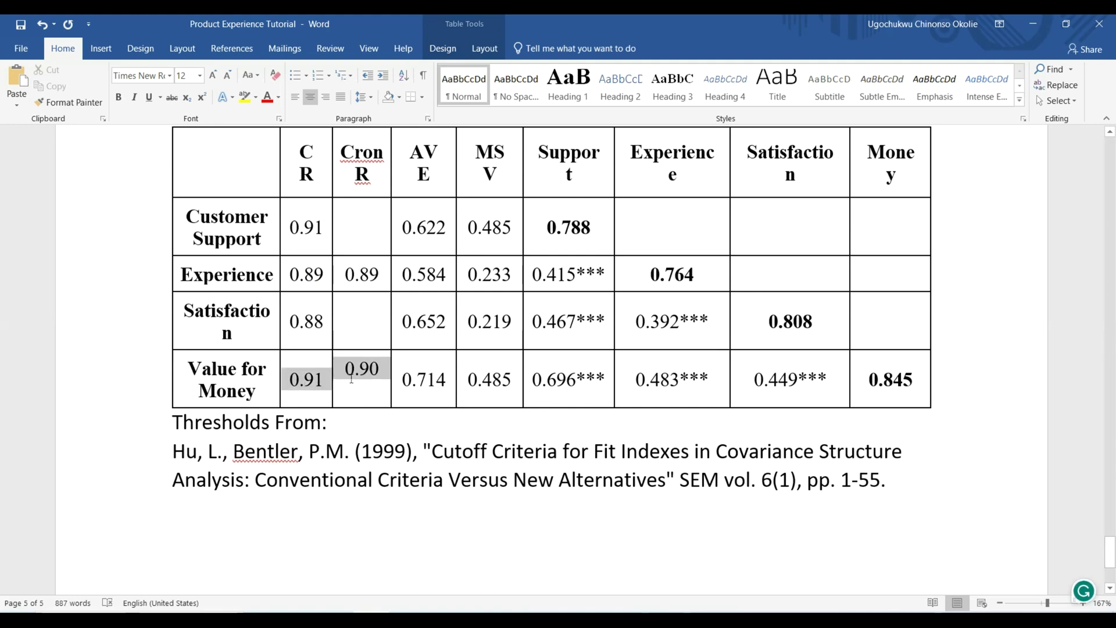
pyautogui.click(423, 489)
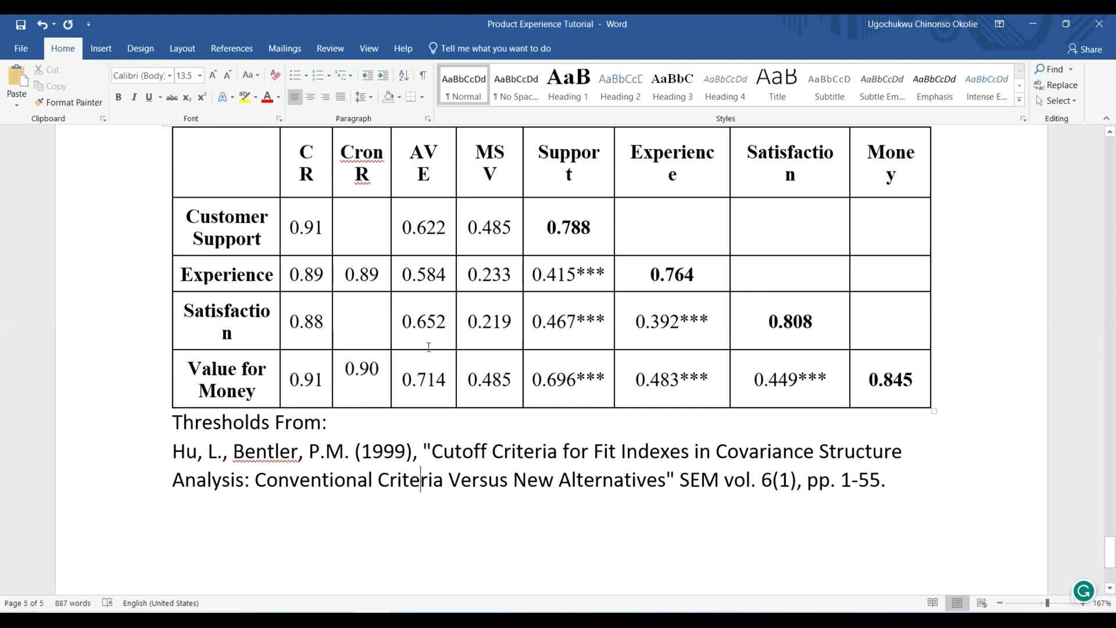
pyautogui.scroll(-4, 430, 355)
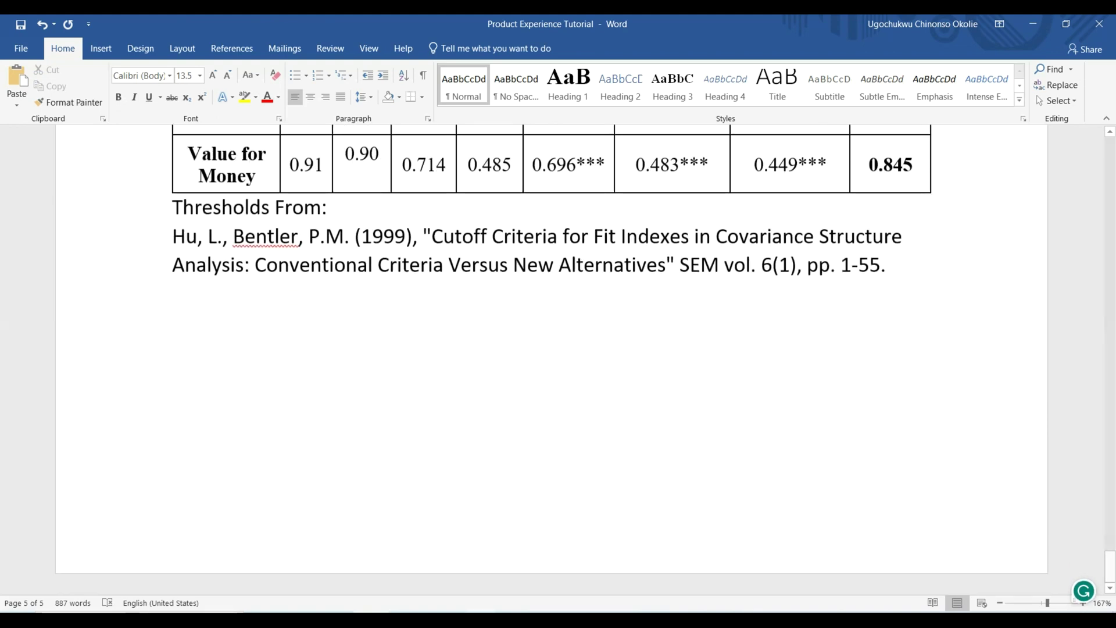
pyautogui.moveTo(520, 594)
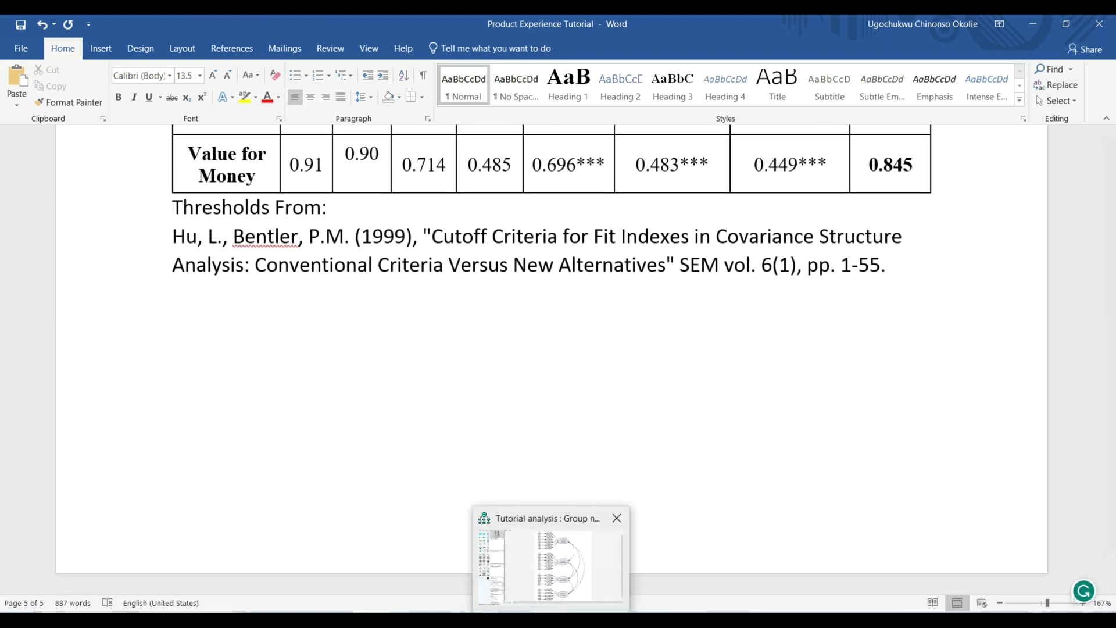
# Run the Amos Model Fit Measures plugin, answering No to the missing-data check.
pyautogui.click(554, 598)
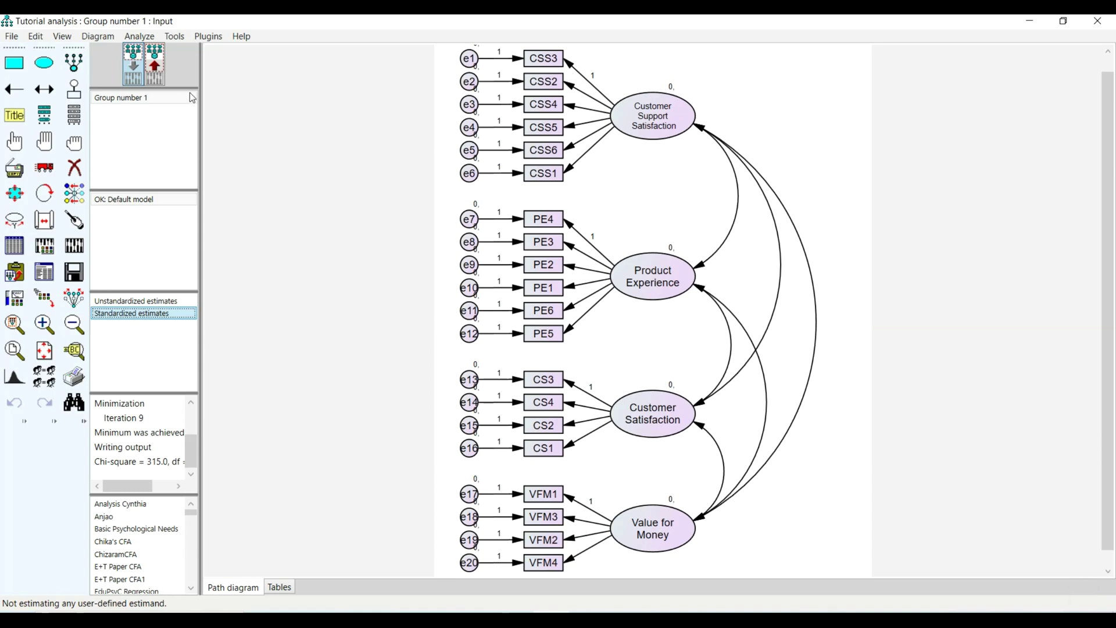
pyautogui.click(208, 36)
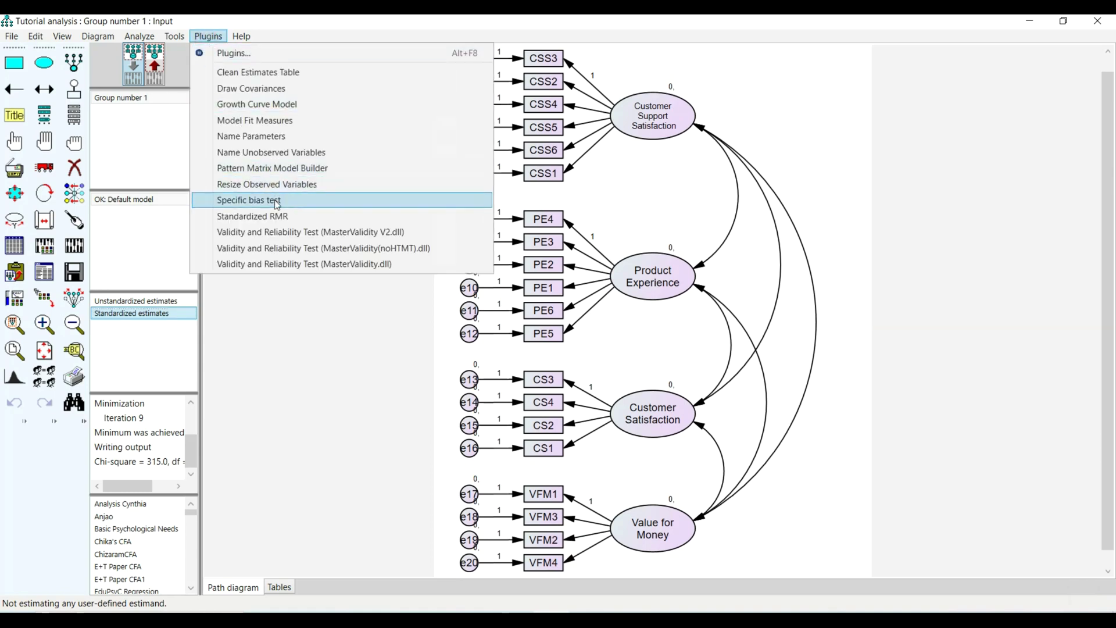
pyautogui.click(278, 122)
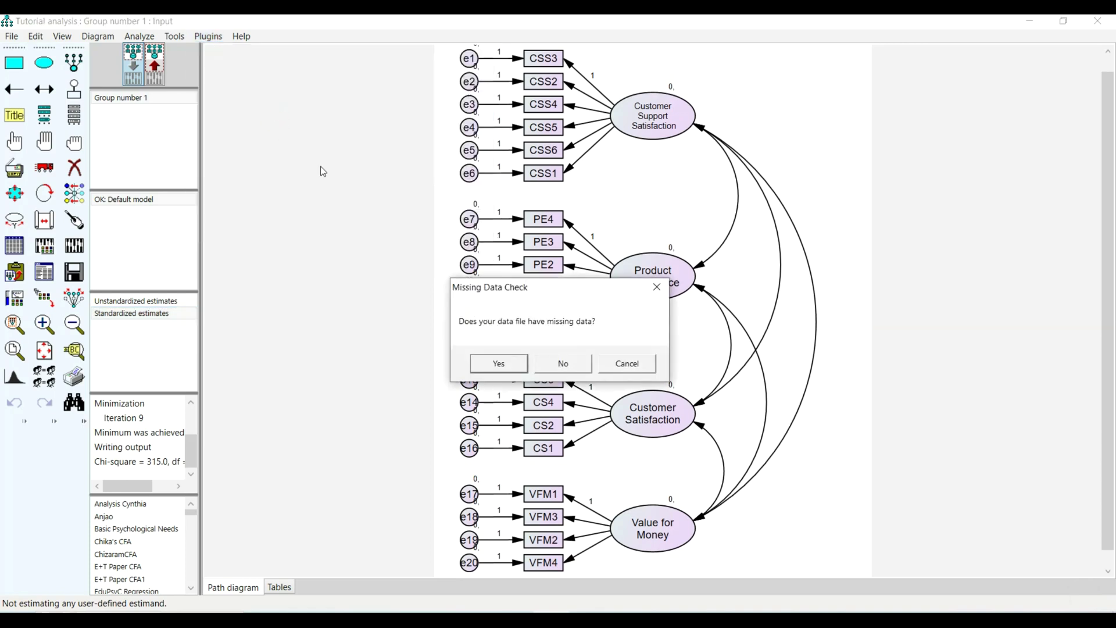
pyautogui.click(560, 362)
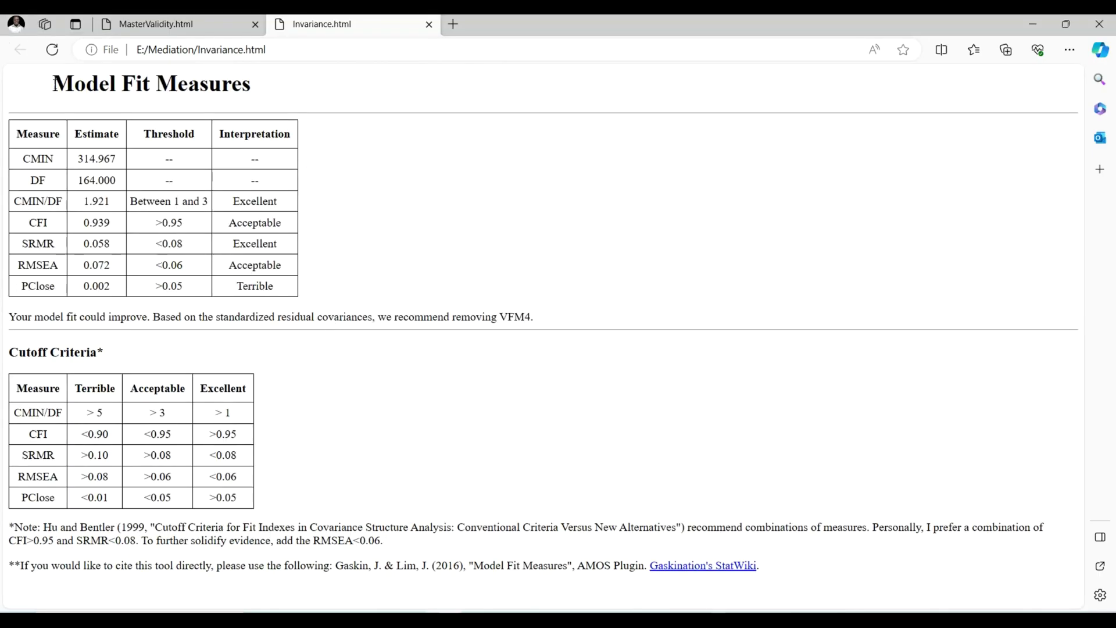
# Copy the Model Fit Measures heading and fit table from the Edge report.
pyautogui.moveTo(51, 83); pyautogui.dragTo(332, 300)
pyautogui.rightClick(258, 269)
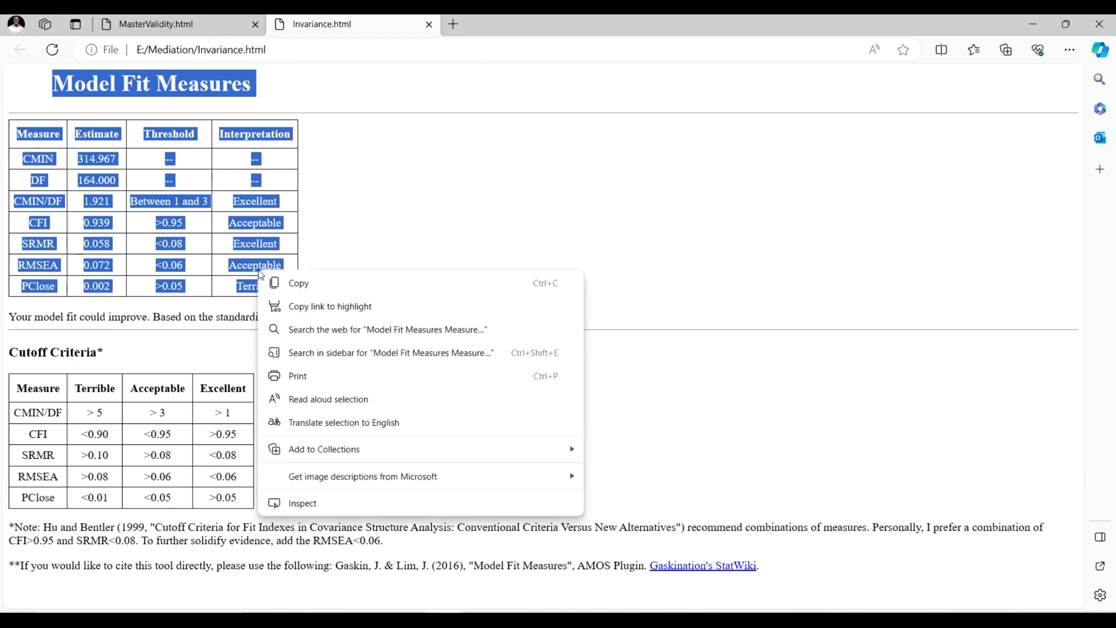
pyautogui.click(288, 285)
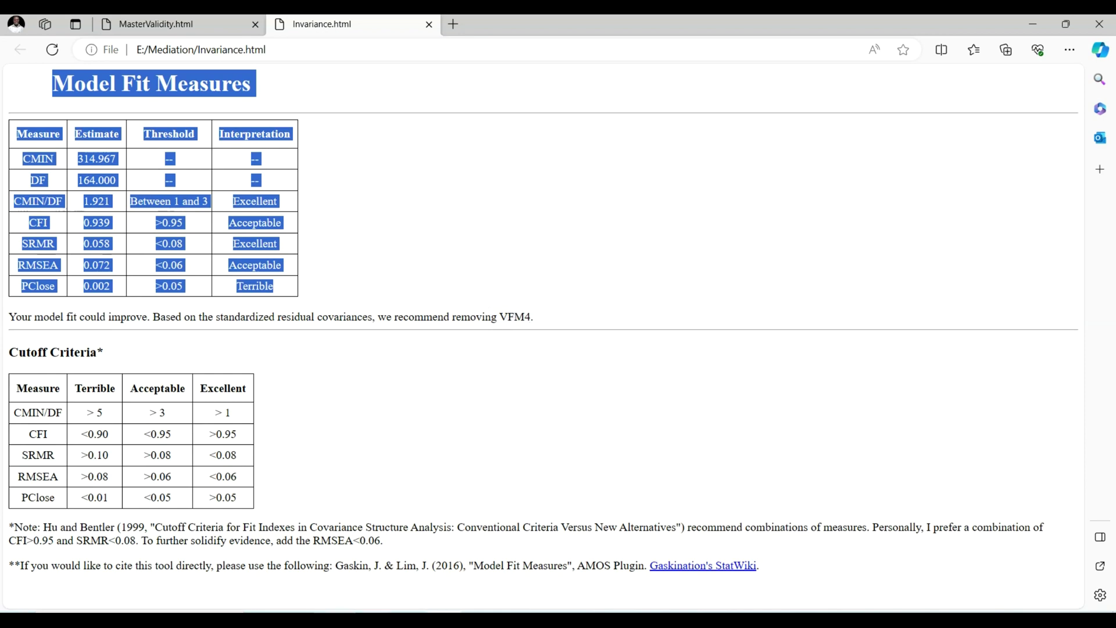
pyautogui.hotkey('alt', 'Tab')
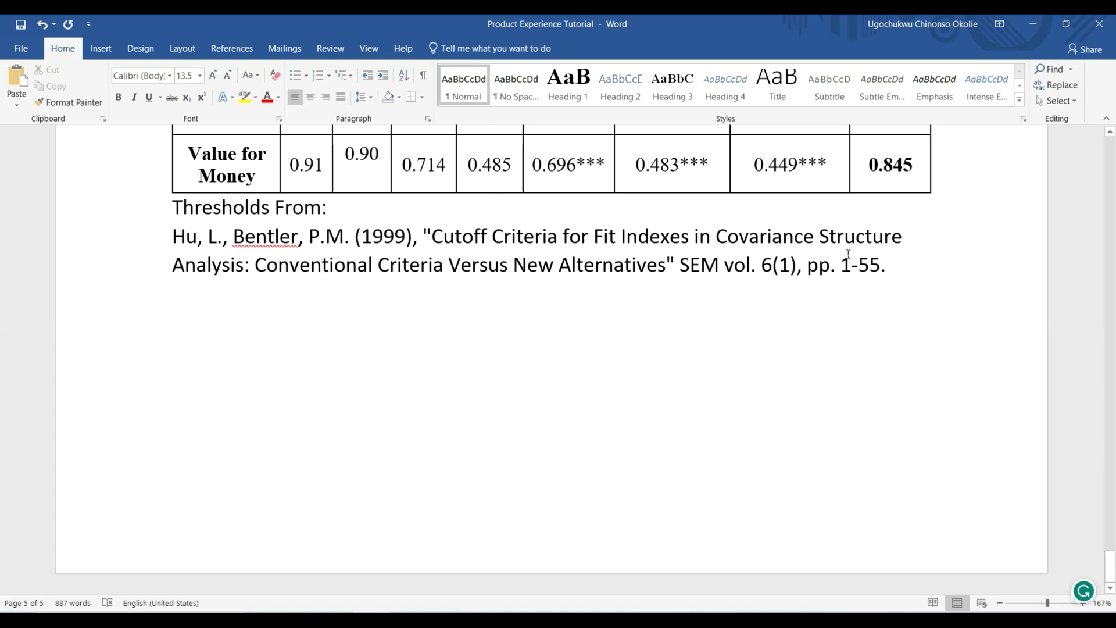
# Paste the Model Fit Measures heading and table on a new line below the Hu and Bentler reference.
pyautogui.click(899, 264)
pyautogui.press('Return')
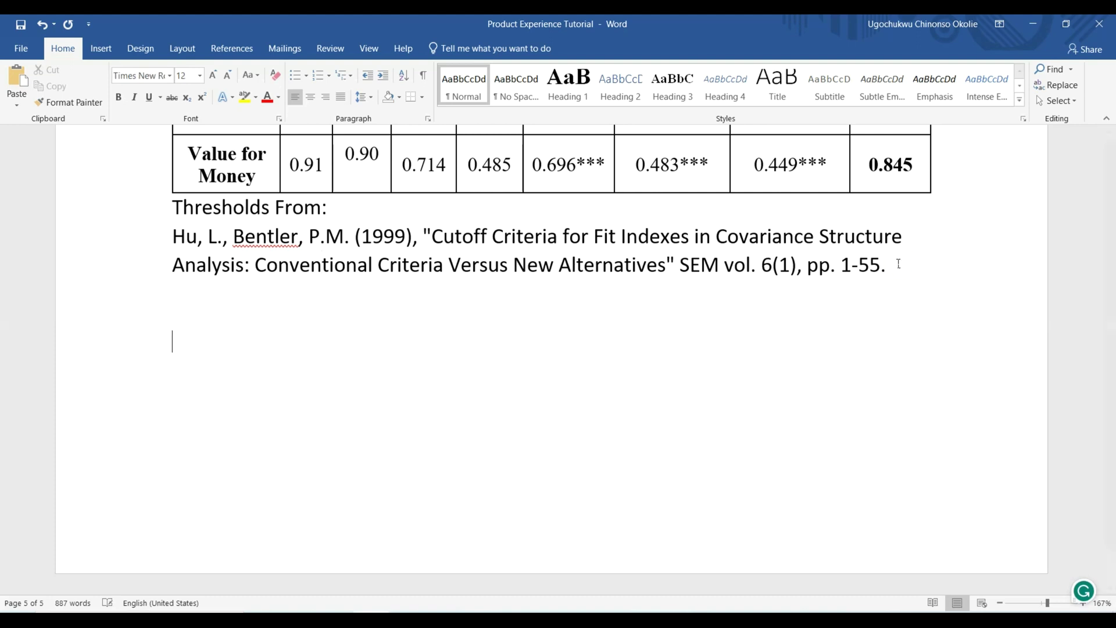
pyautogui.hotkey('ctrl', 'v')
# Push the pasted Model Fit Measures heading and table onto a new page.
pyautogui.scroll(5, 759, 215)
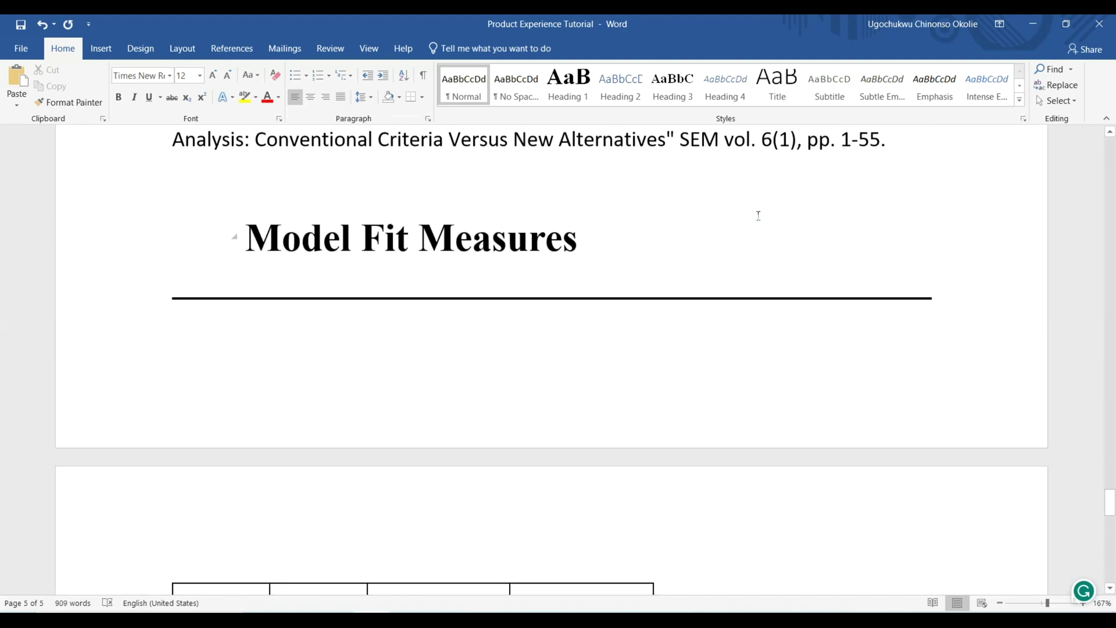
pyautogui.click(315, 300)
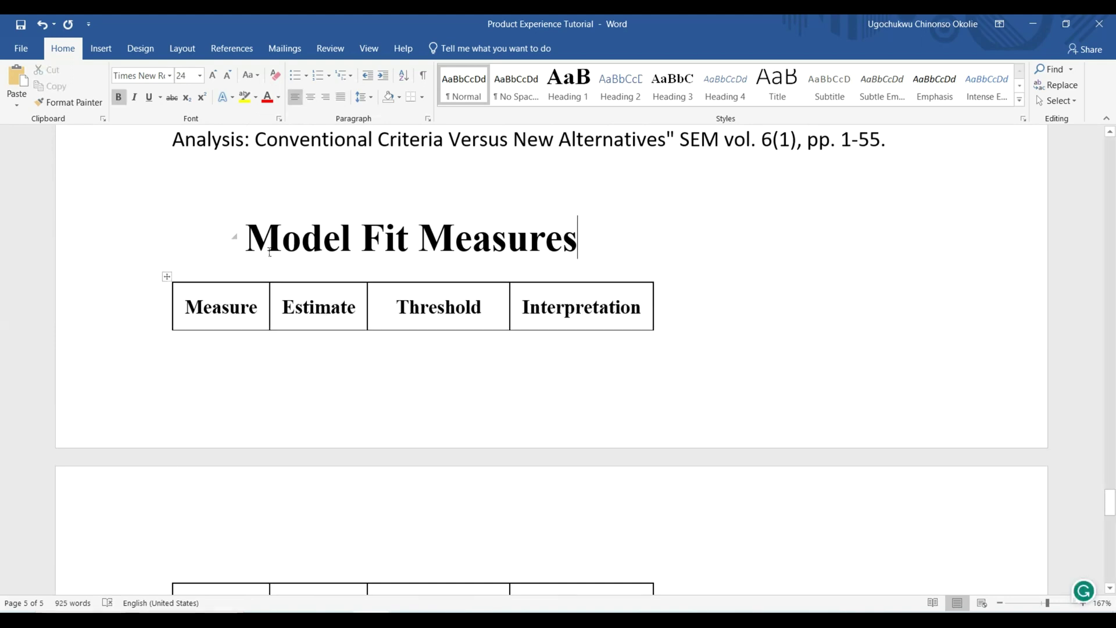
pyautogui.click(249, 242)
pyautogui.press('Return')
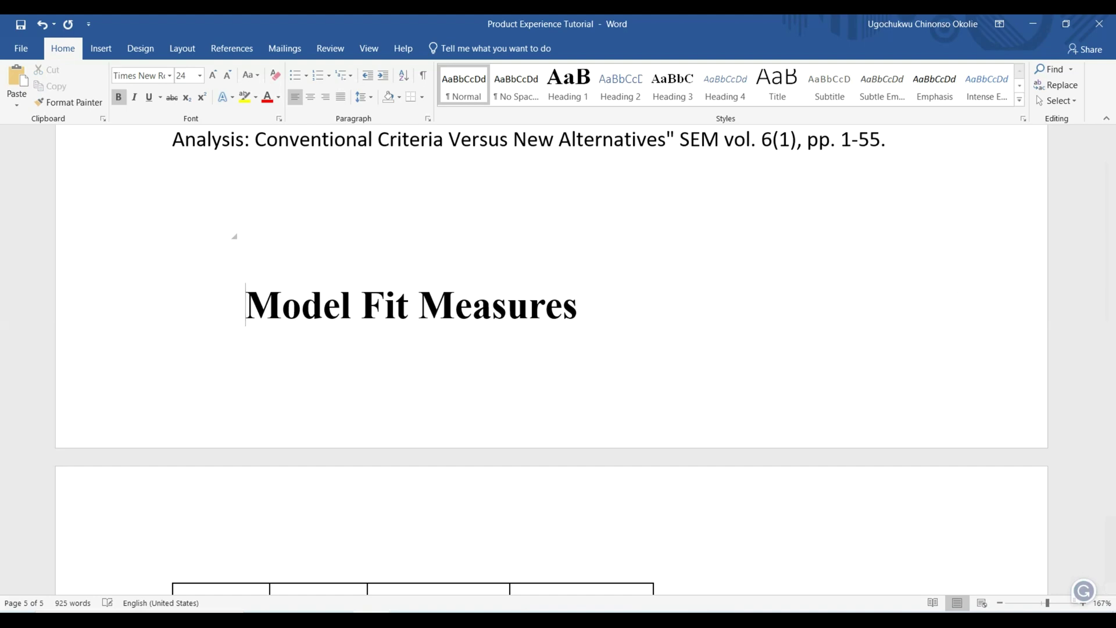
pyautogui.press('Return')
pyautogui.scroll(-5, 252, 242)
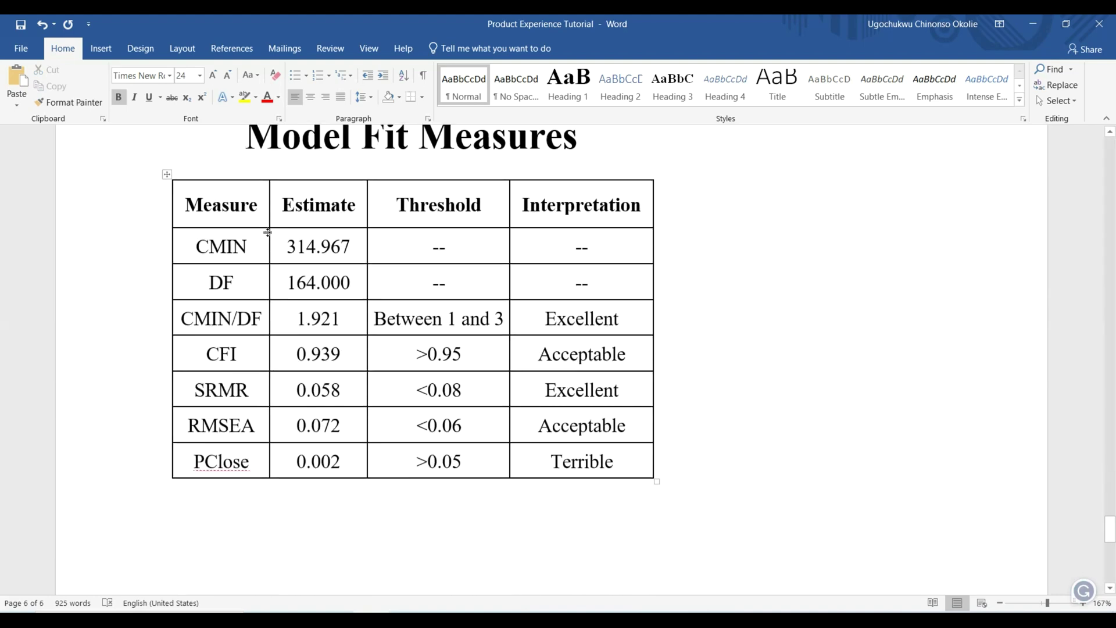
pyautogui.scroll(1, 299, 236)
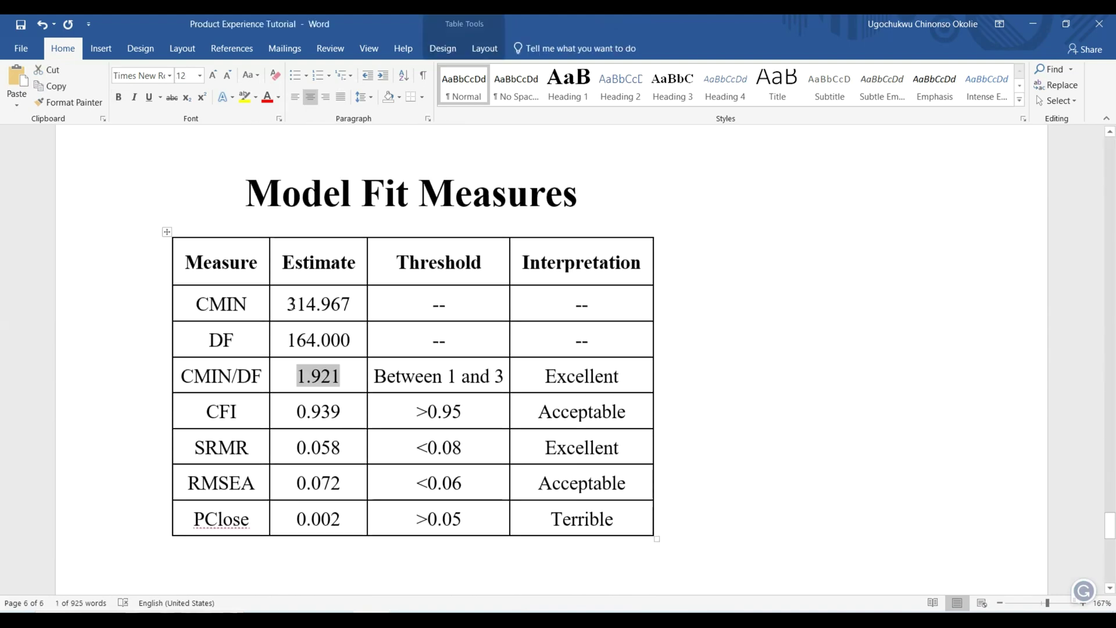
# Show the Amos text output's Model Fit Summary with CMIN/DF 1.921, IFI .940 and TLI .930.
pyautogui.click(315, 304)
pyautogui.click(341, 304)
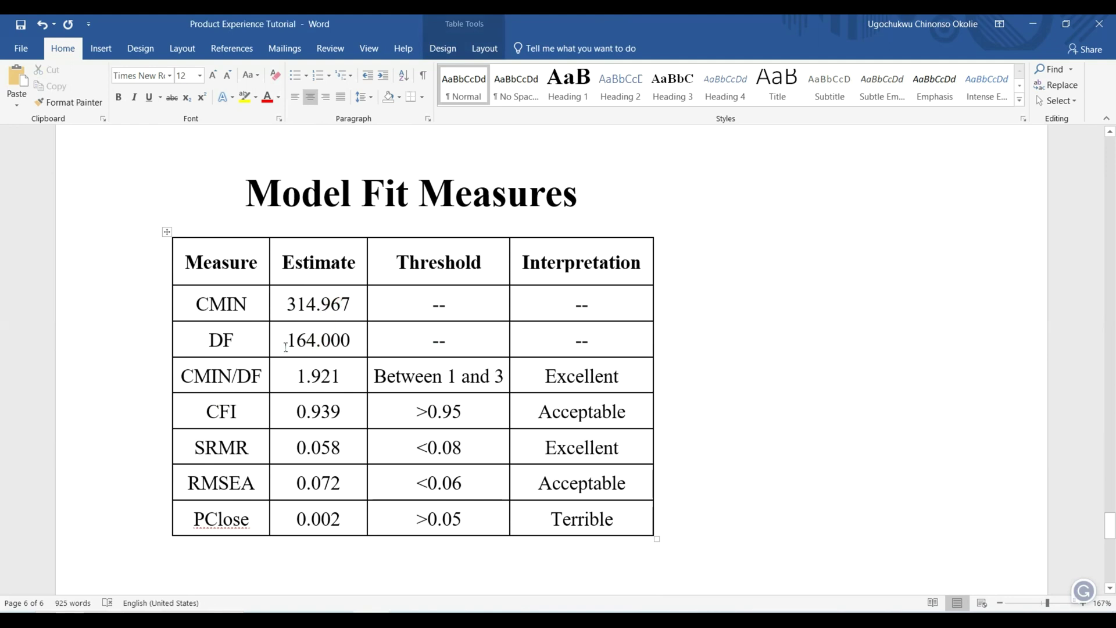
pyautogui.doubleClick(361, 383)
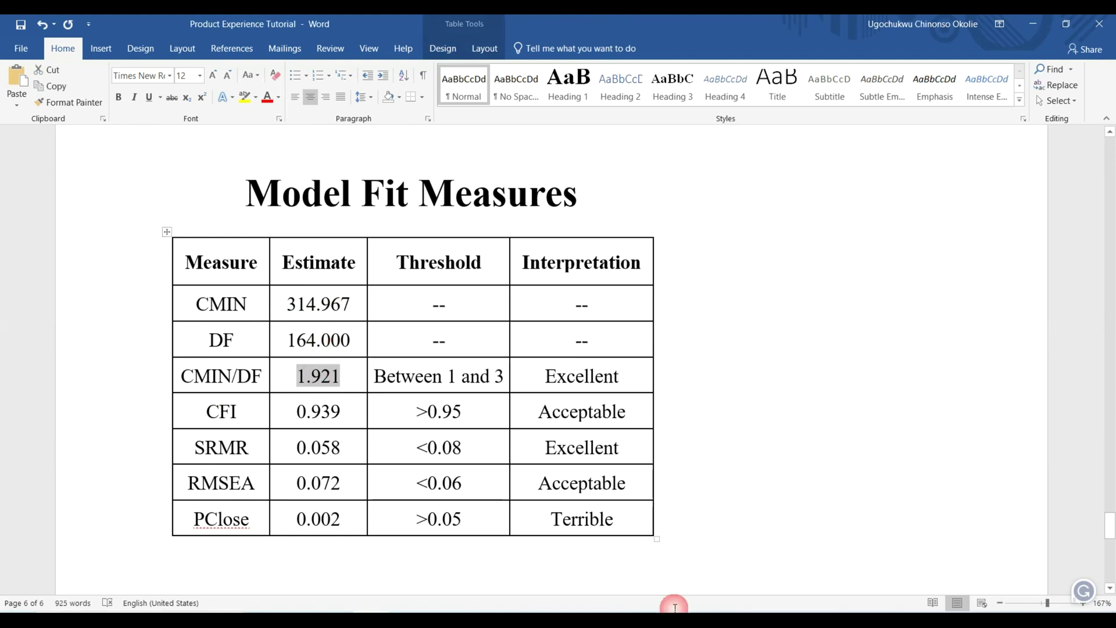
pyautogui.click(675, 619)
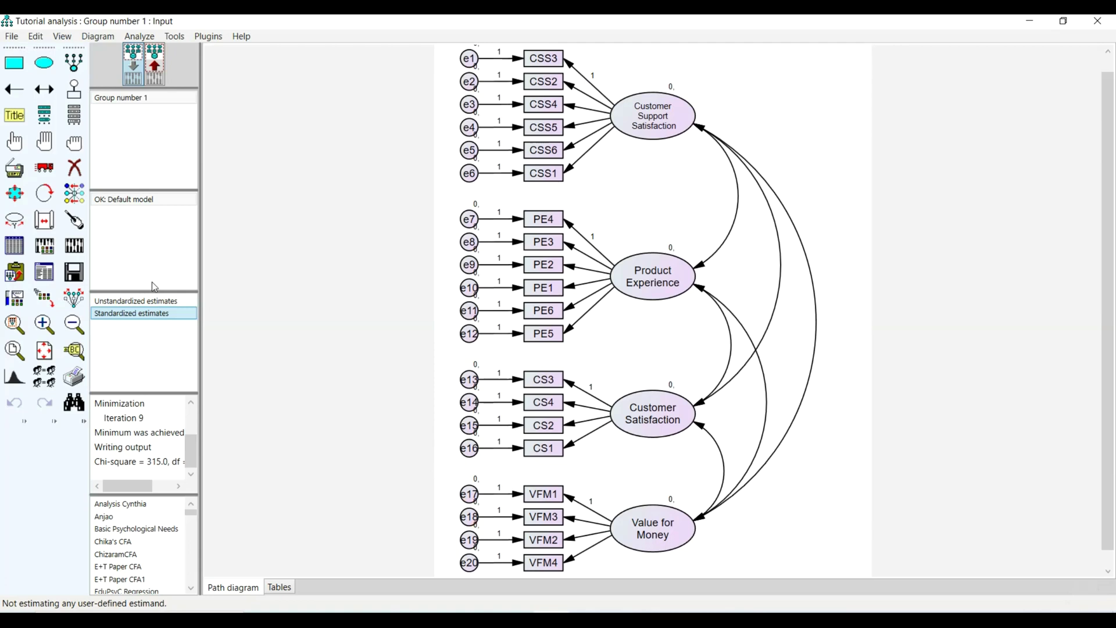
pyautogui.click(45, 266)
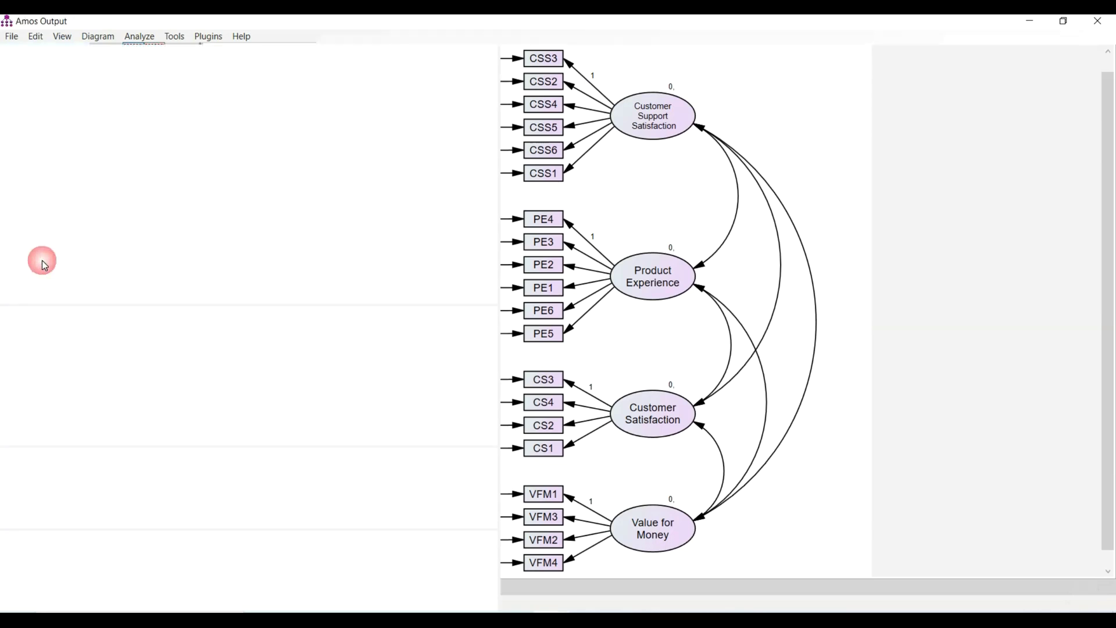
pyautogui.click(45, 167)
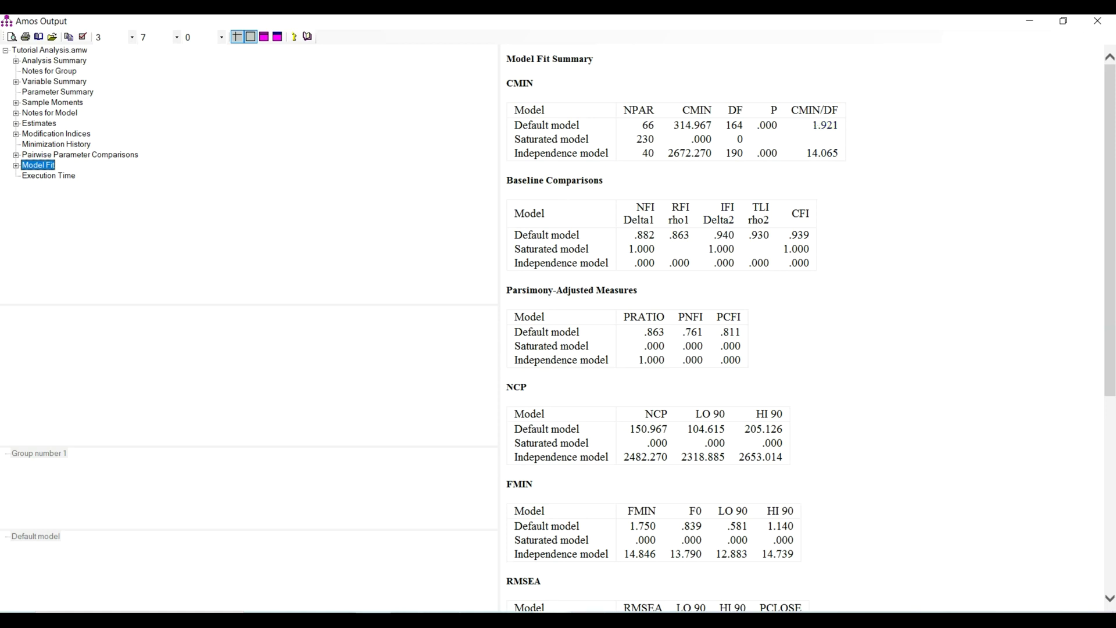
# Round the CFI estimate in Word's fit table to 0.94.
pyautogui.hotkey('alt', 'Tab')
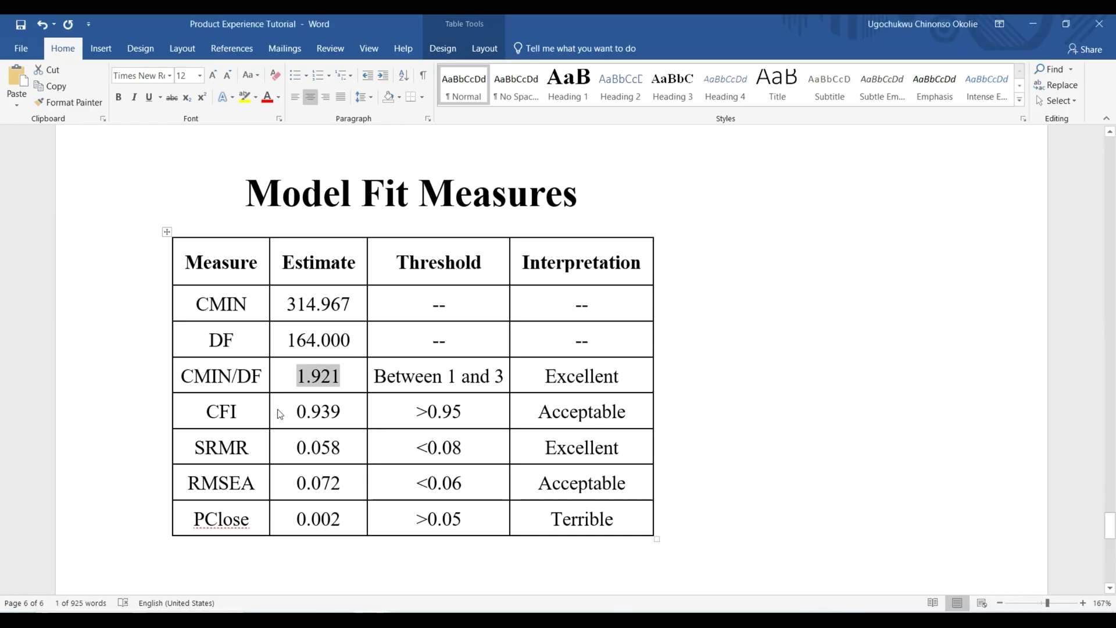
pyautogui.click(246, 411)
pyautogui.moveTo(245, 411); pyautogui.dragTo(200, 410)
pyautogui.click(207, 411)
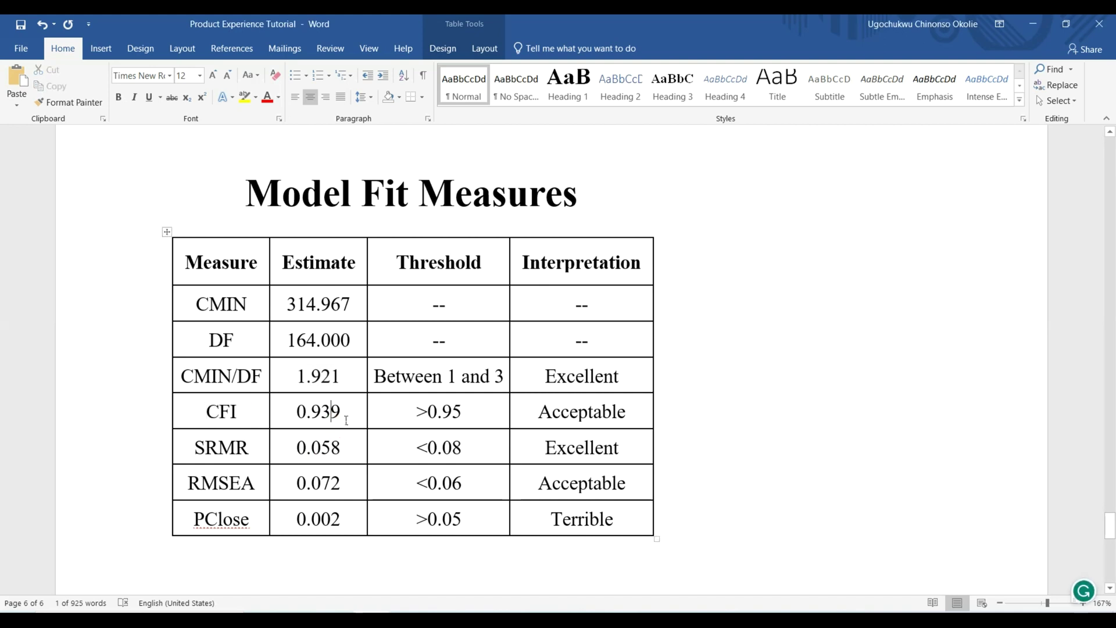
pyautogui.press('BackSpace')
pyautogui.press('Delete')
pyautogui.write('4')
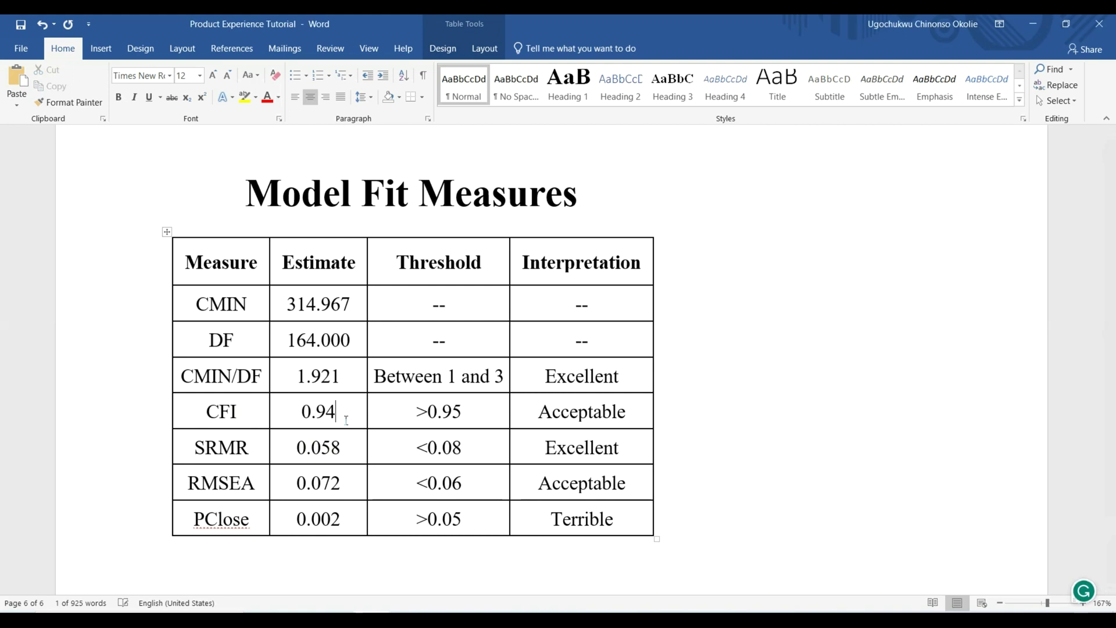
pyautogui.moveTo(416, 411); pyautogui.dragTo(460, 418)
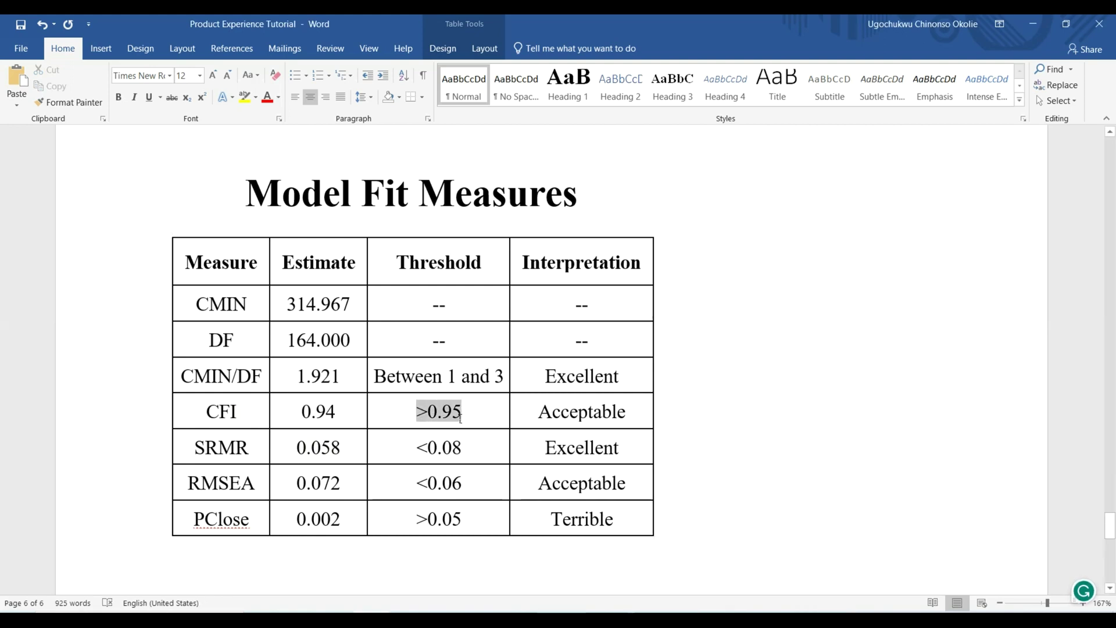
# Round SRMR to 0.06 and RMSEA to 0.07, and delete the PClose row.
pyautogui.click(349, 449)
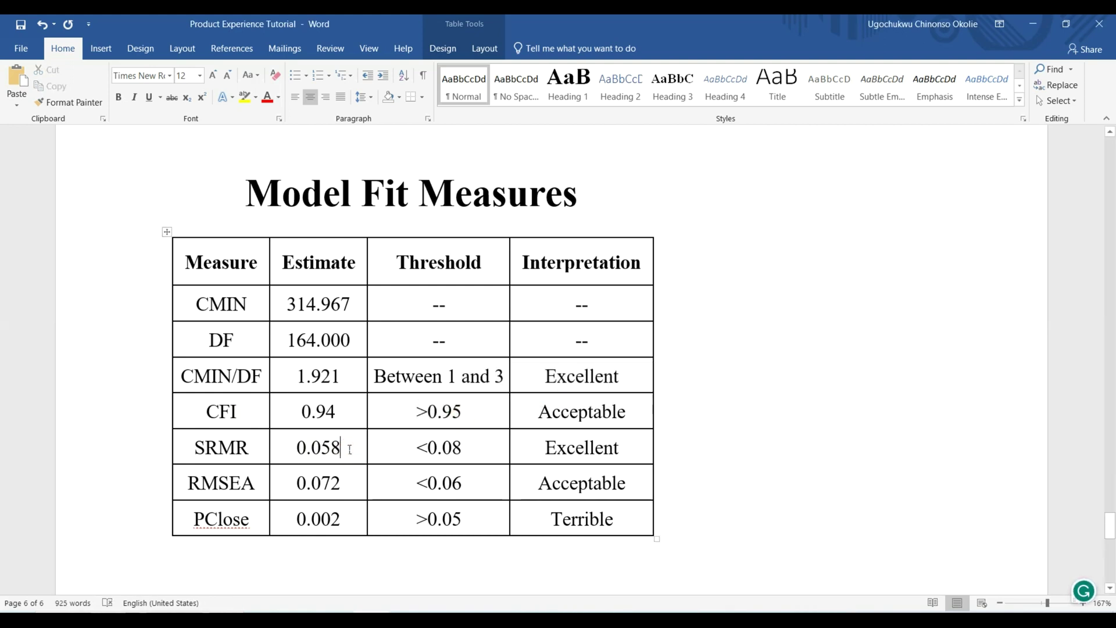
pyautogui.press('BackSpace')
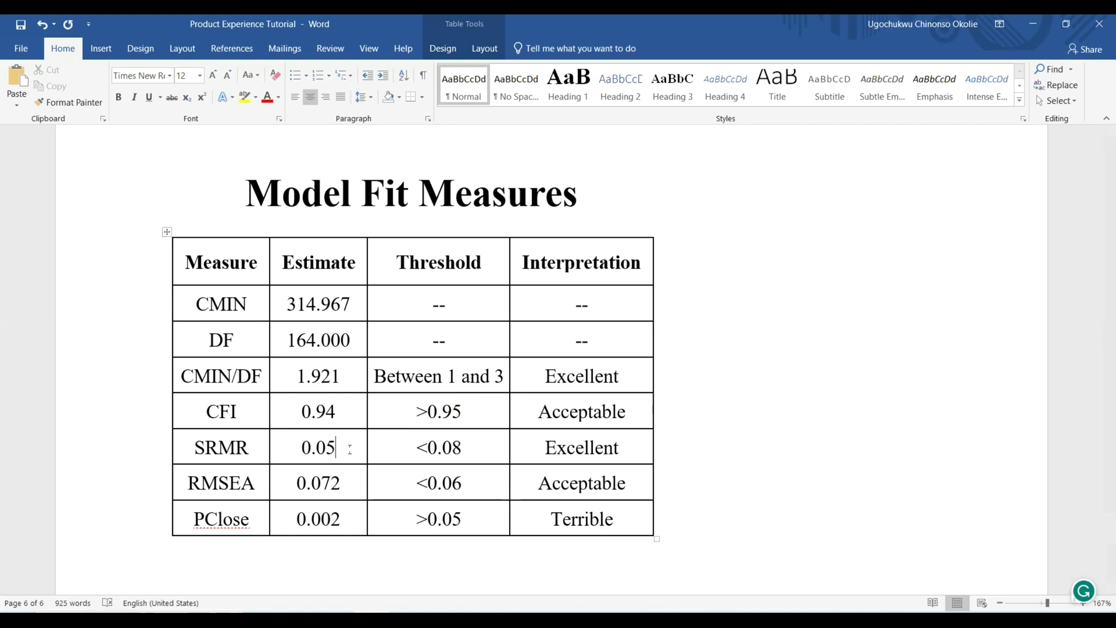
pyautogui.press('BackSpace')
pyautogui.write('6')
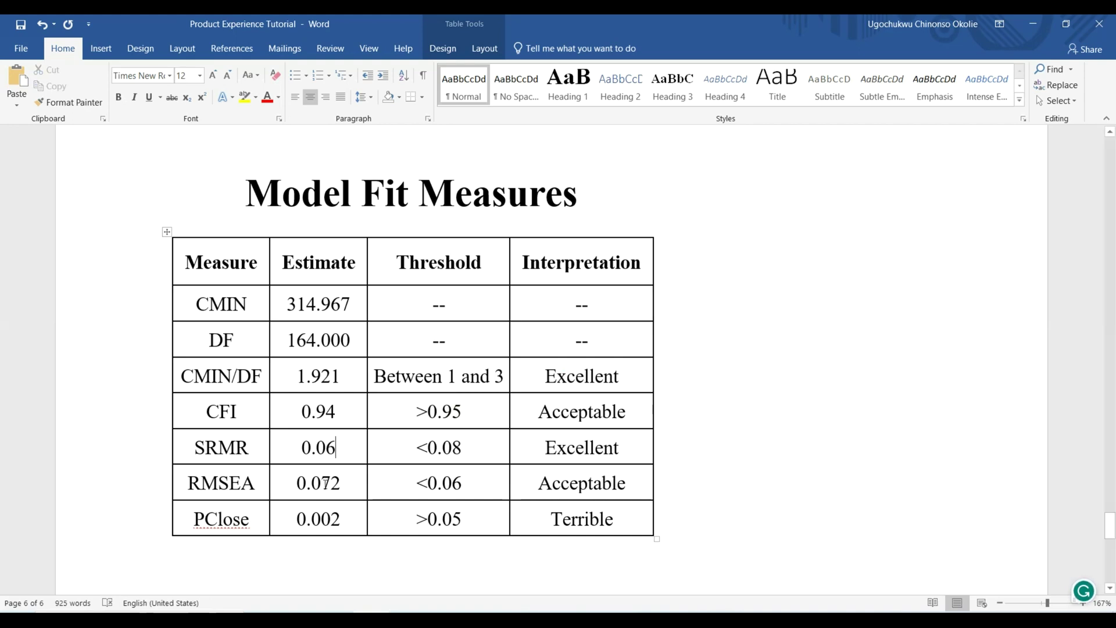
pyautogui.press('BackSpace')
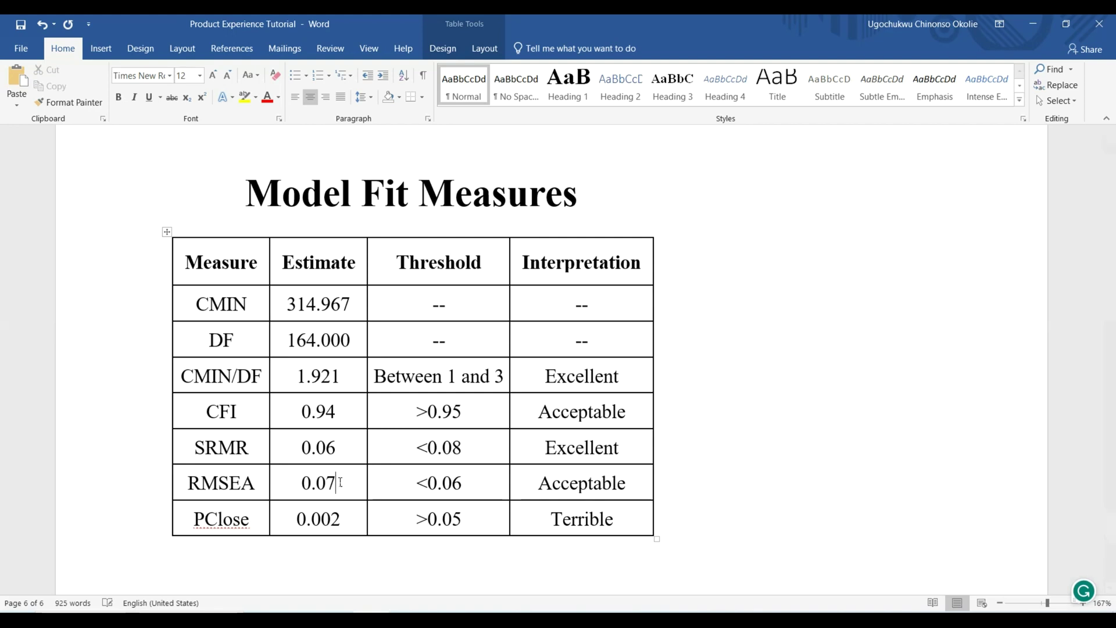
pyautogui.click(141, 519)
pyautogui.press('BackSpace')
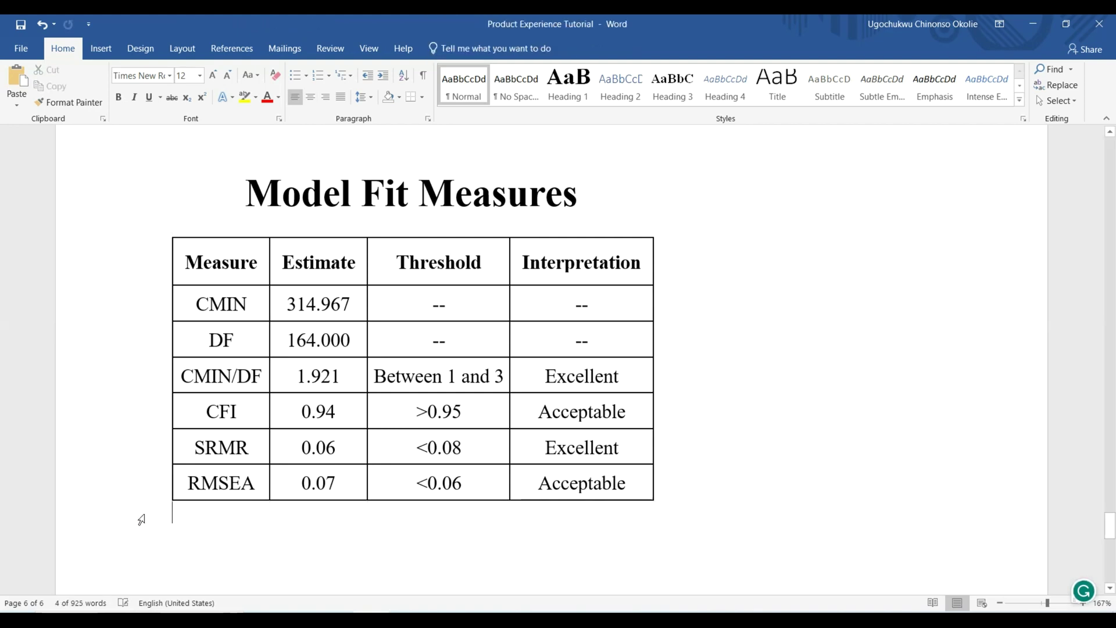
pyautogui.scroll(-5, 342, 541)
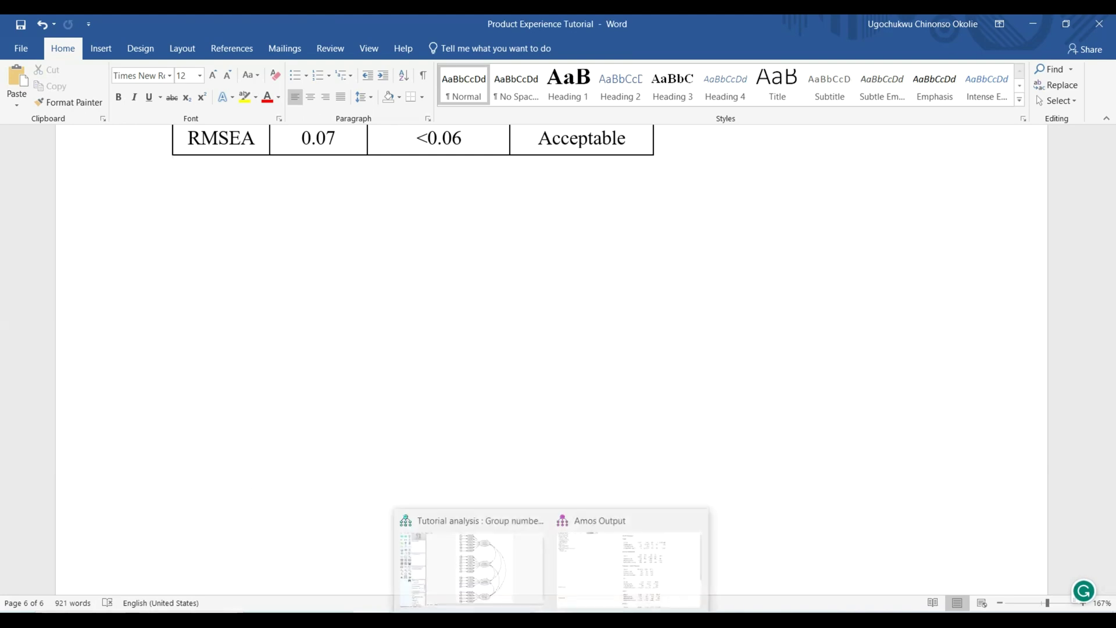
# Highlight VFM4 in the Edge report's removal recommendation, then return to the Word Pattern Matrix.
pyautogui.hotkey('alt', 'Tab')
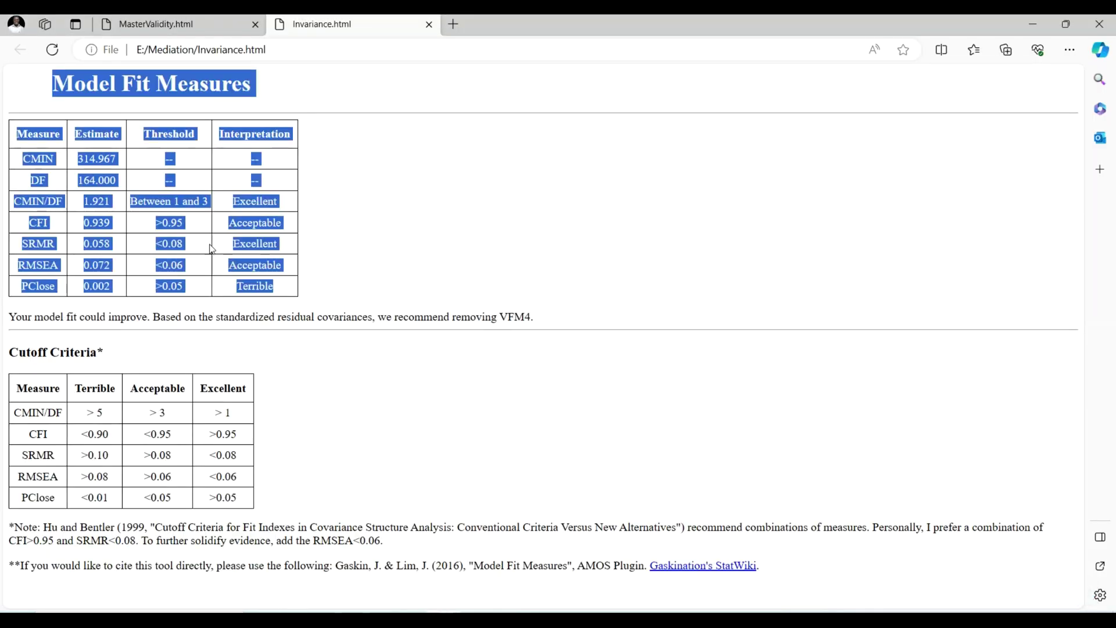
pyautogui.click(217, 311)
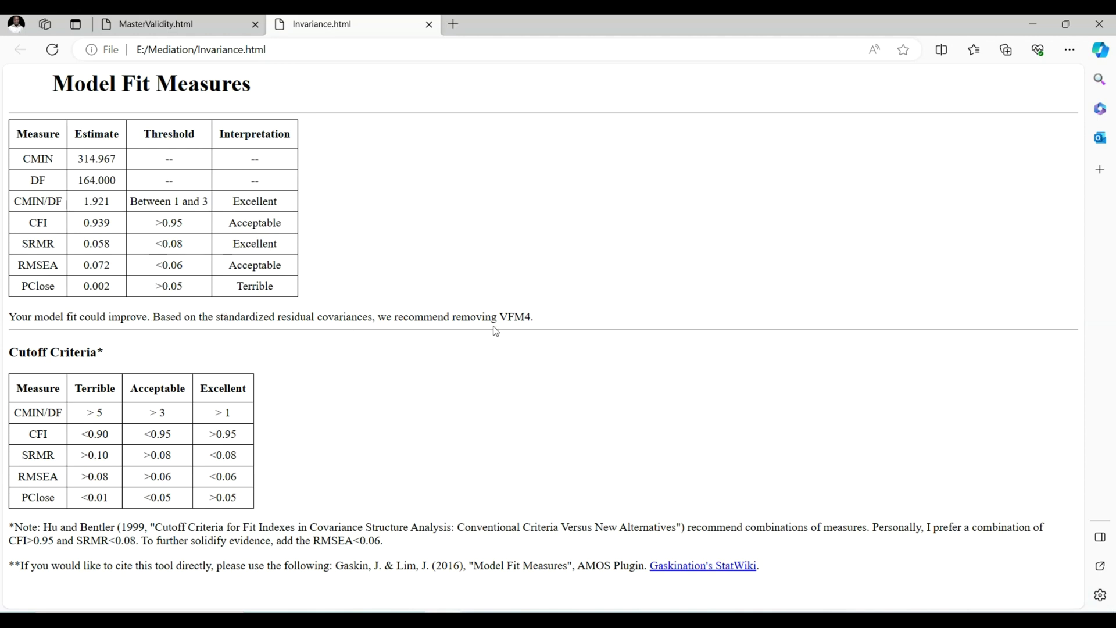
pyautogui.moveTo(537, 324); pyautogui.dragTo(494, 319)
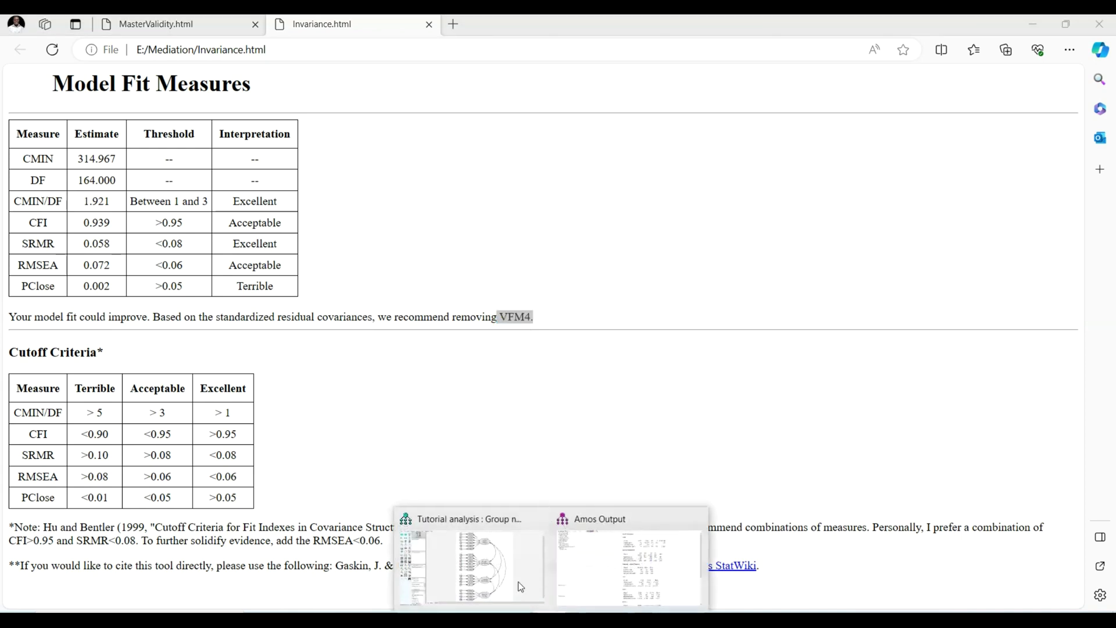
pyautogui.click(493, 558)
pyautogui.scroll(5, 426, 331)
# Scroll to the Model Validity Measures table and zoom out to 150%.
pyautogui.scroll(-20, 424, 334)
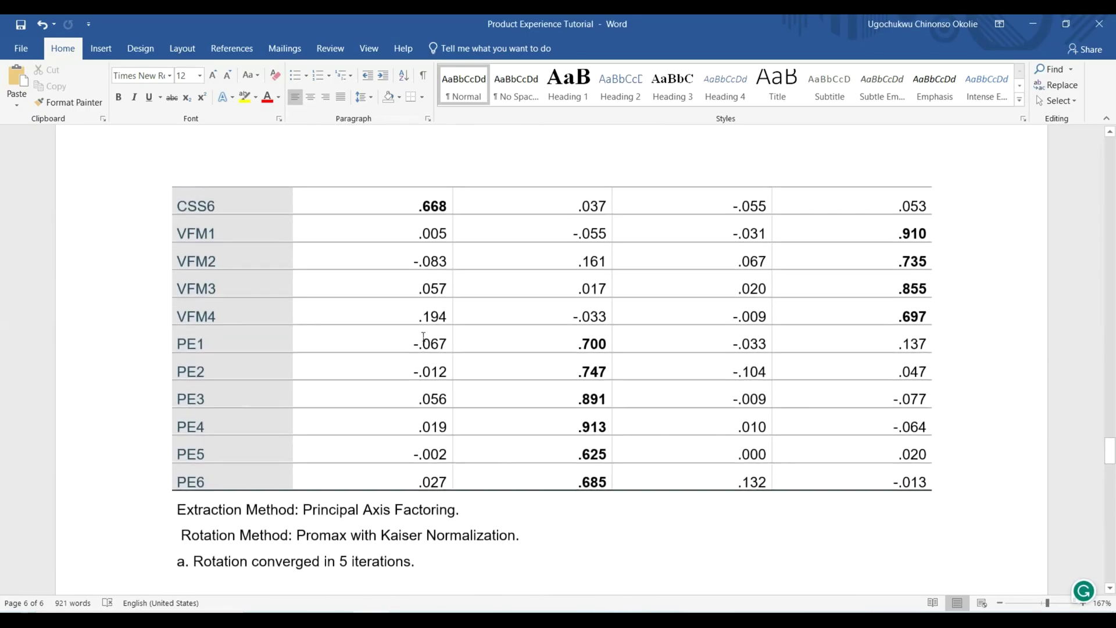
pyautogui.scroll(20, 424, 336)
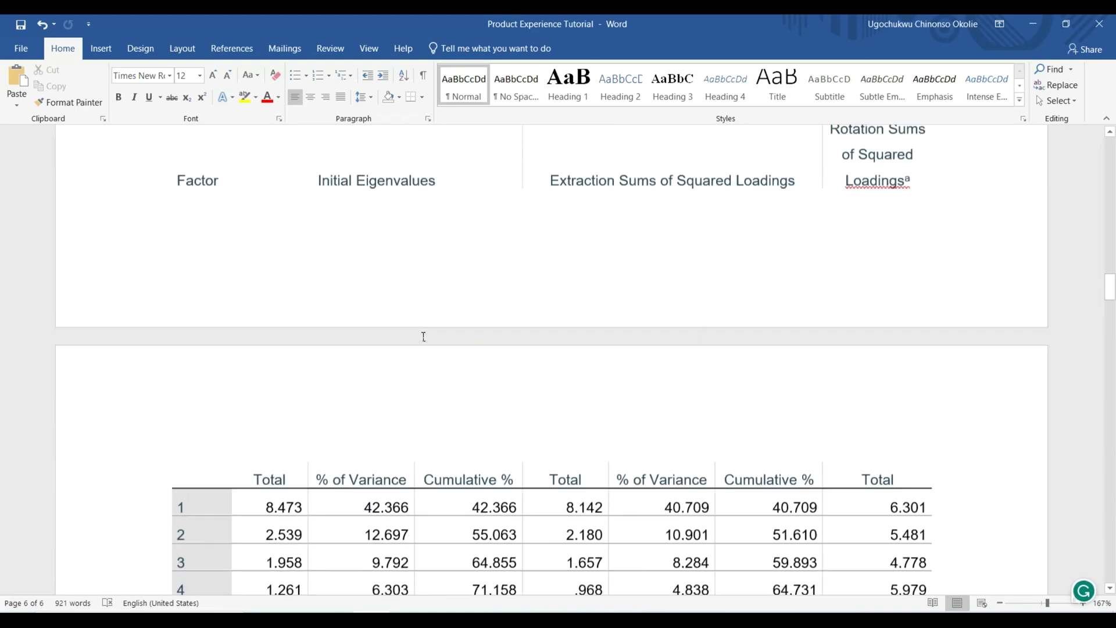
pyautogui.scroll(15, 424, 336)
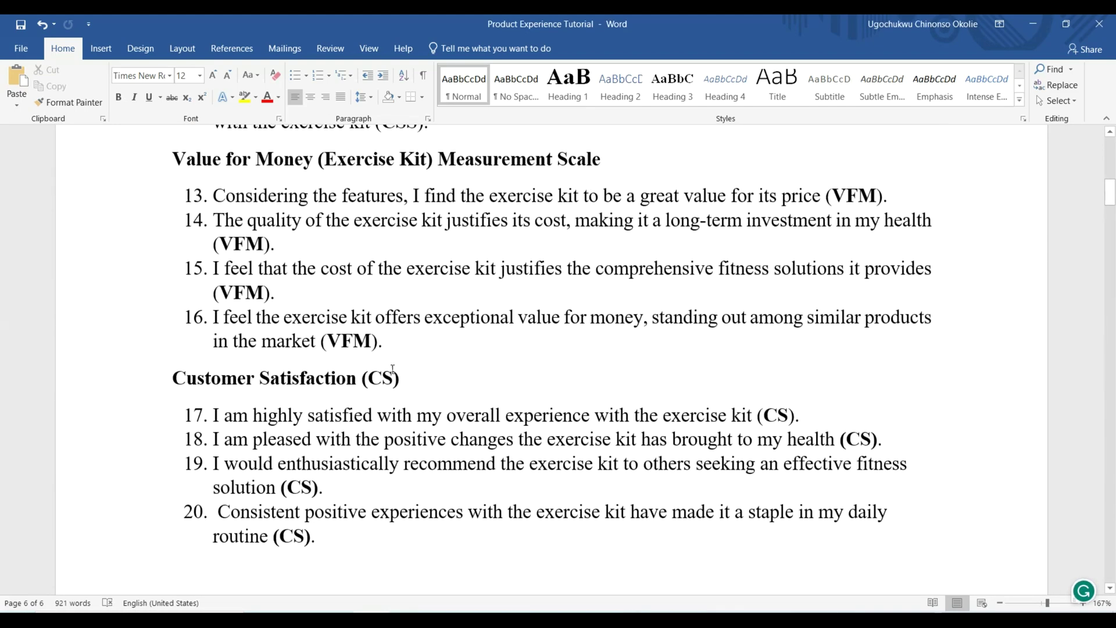
pyautogui.scroll(3, 215, 401)
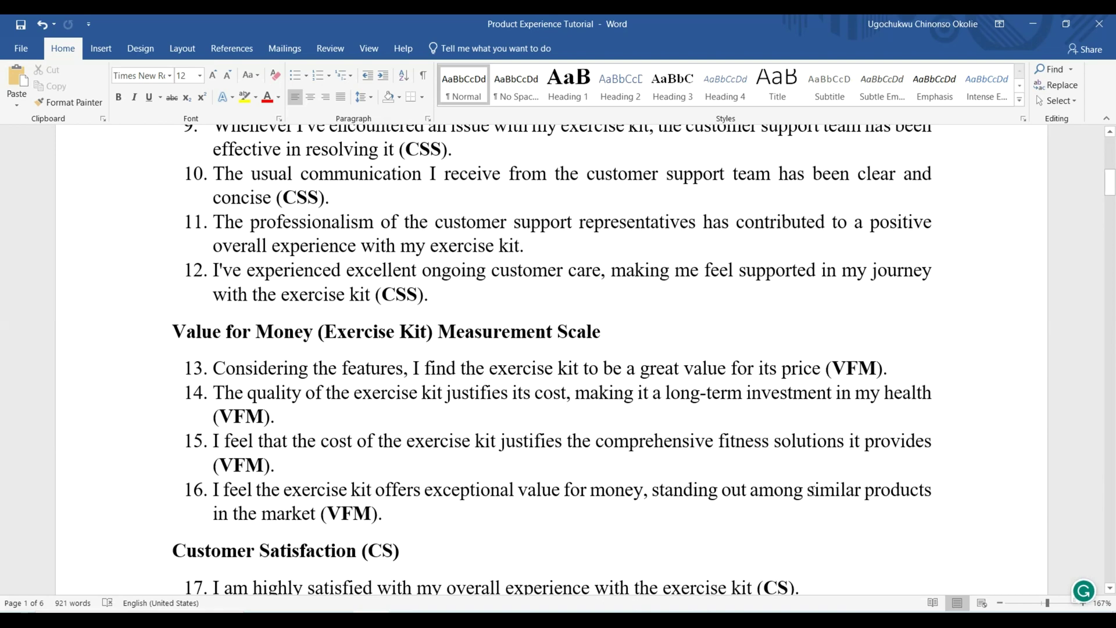
pyautogui.scroll(-20, 334, 515)
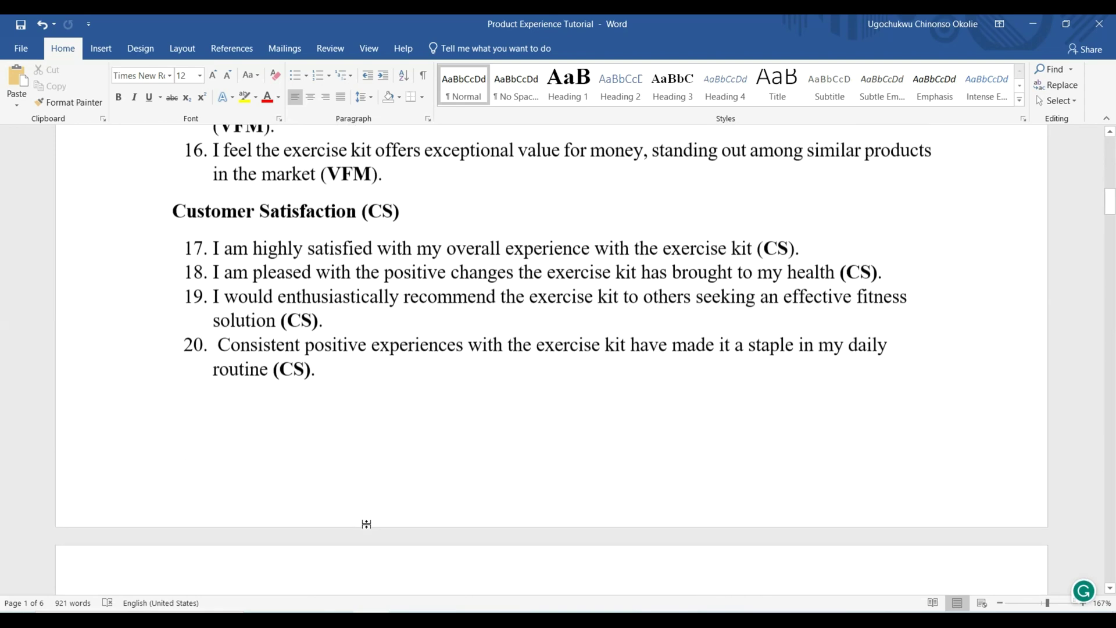
pyautogui.scroll(-20, 367, 525)
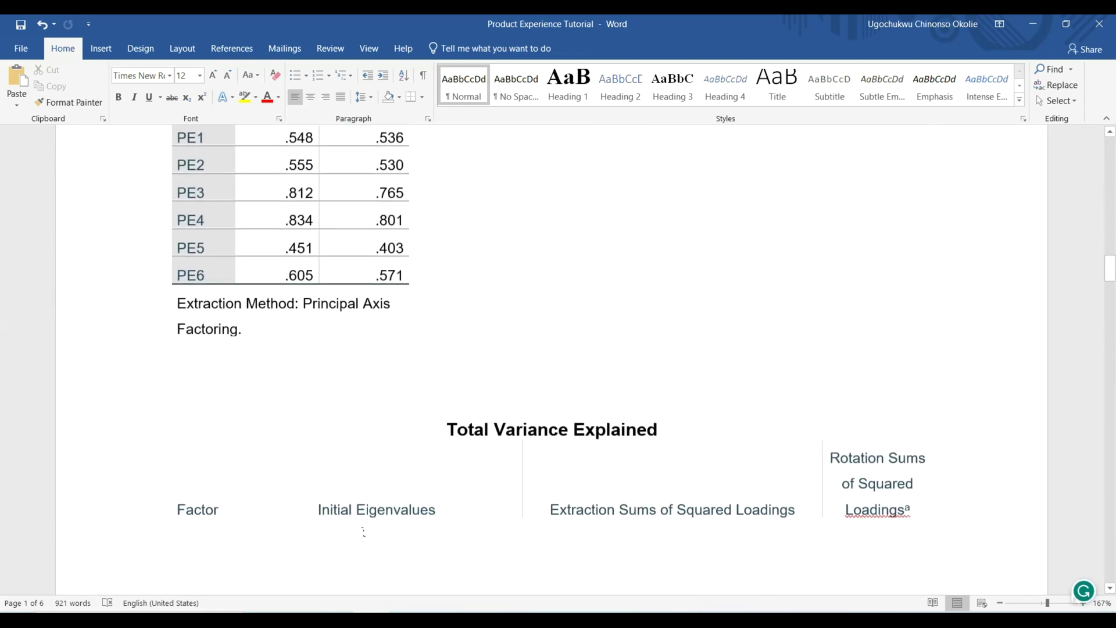
pyautogui.scroll(-20, 403, 551)
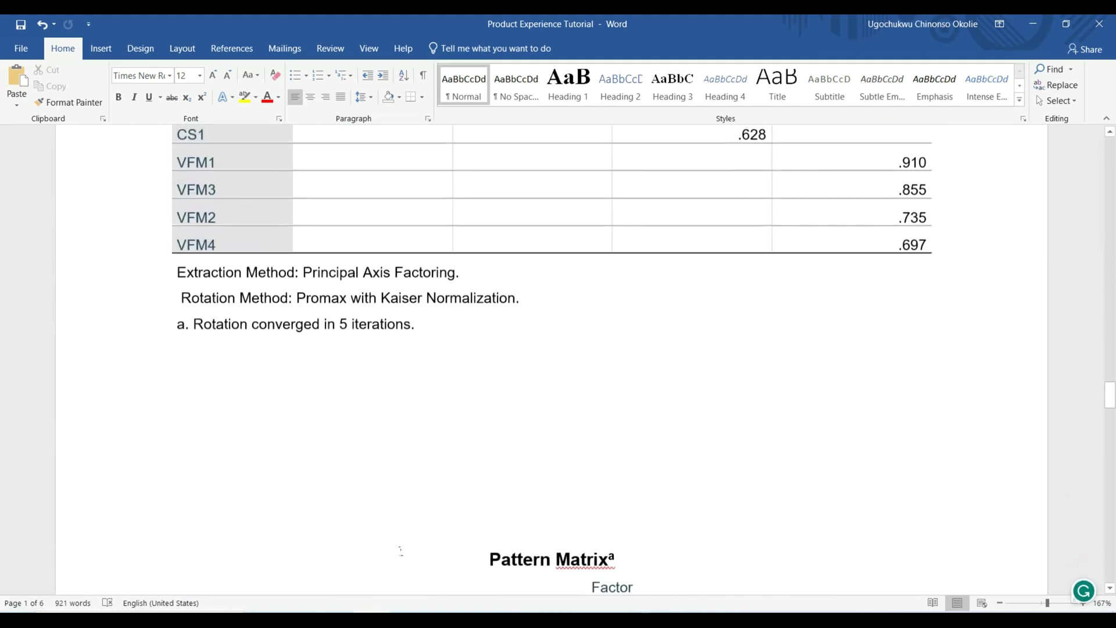
pyautogui.scroll(-10, 399, 552)
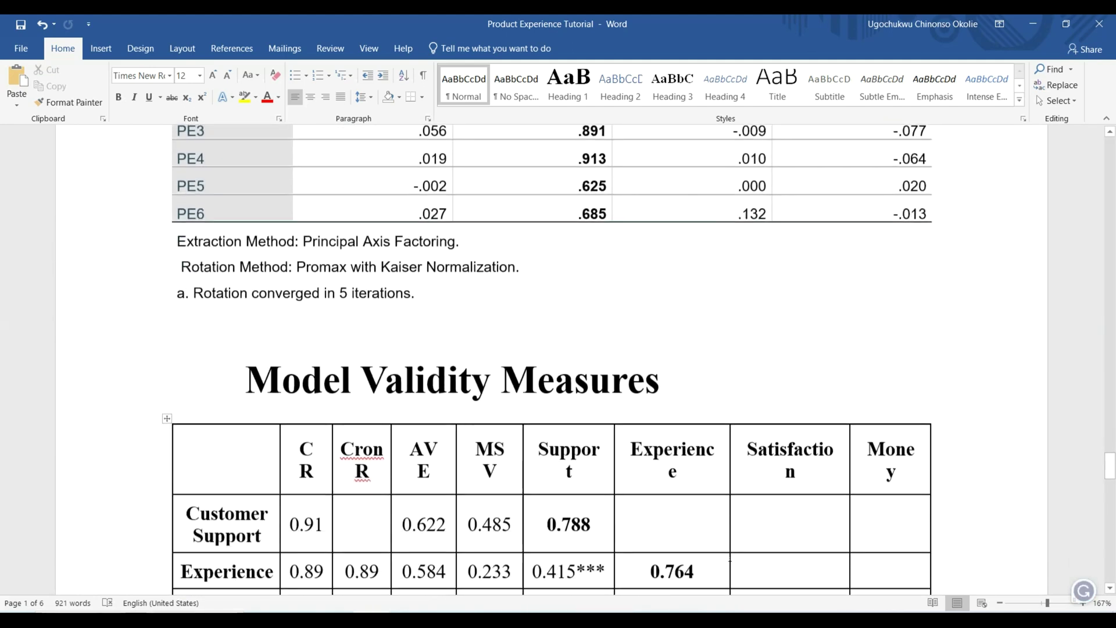
pyautogui.click(999, 603)
pyautogui.click(999, 603)
# Decrease the font size of the validity table's header row, CR through Money, to avoid wrapping.
pyautogui.scroll(-5, 881, 542)
pyautogui.scroll(3, 773, 365)
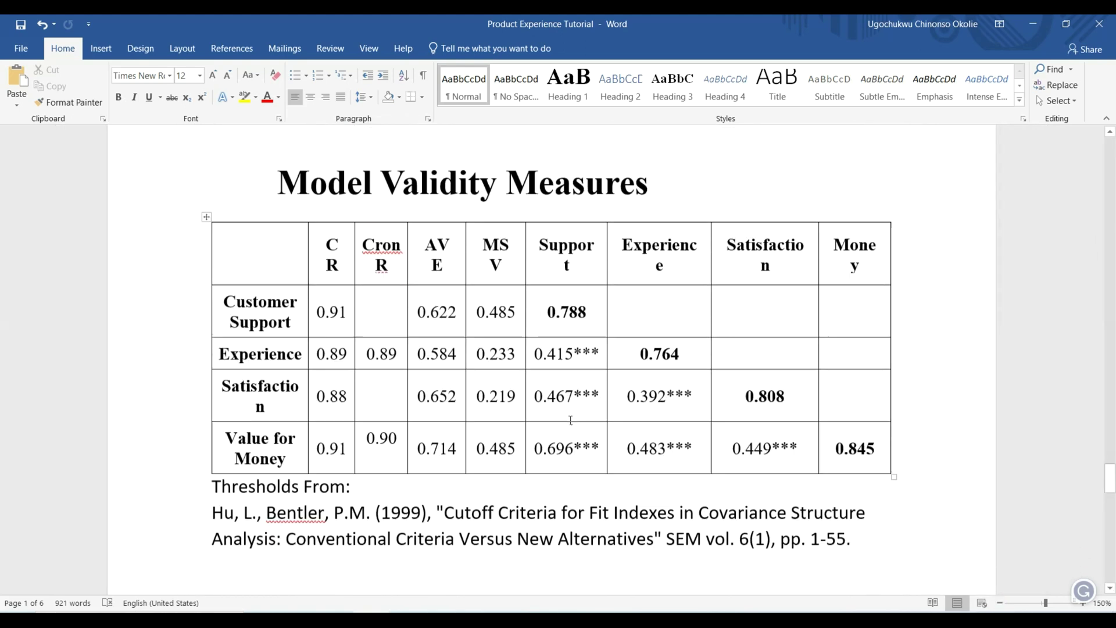
pyautogui.scroll(-3, 681, 380)
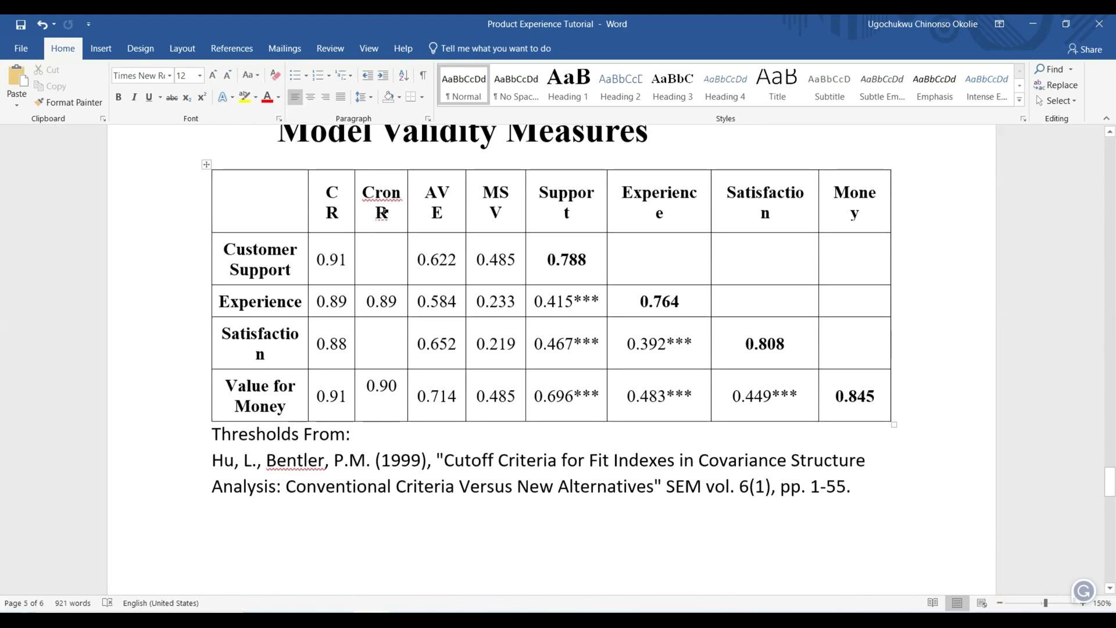
pyautogui.moveTo(299, 195)
pyautogui.mouseDown()
pyautogui.moveTo(740, 185)
pyautogui.moveTo(855, 198)
pyautogui.mouseUp()
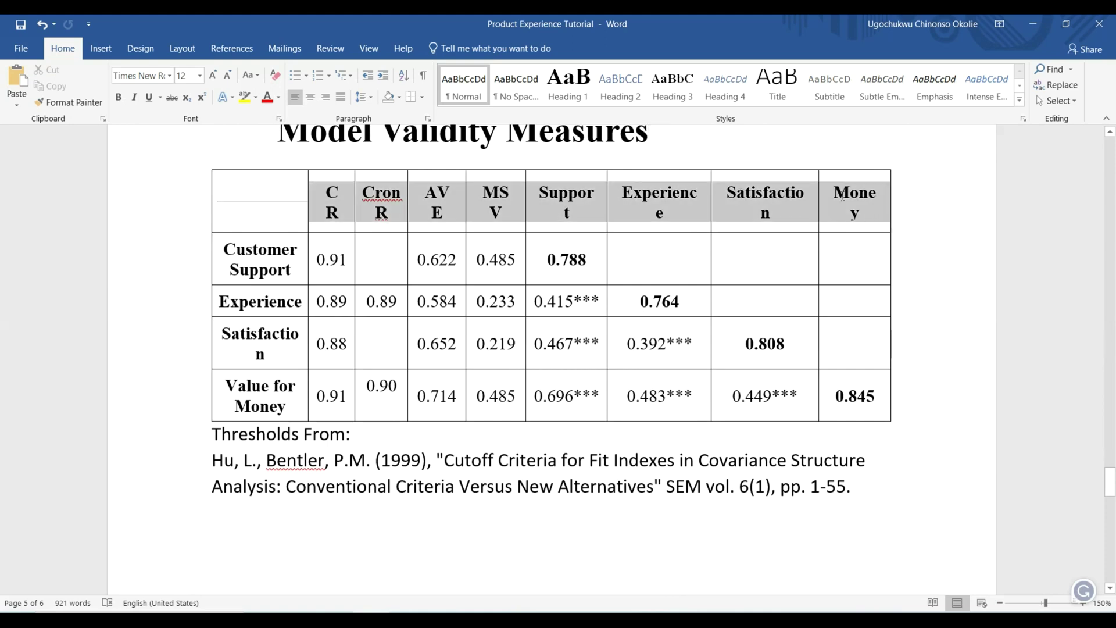
pyautogui.click(229, 76)
pyautogui.click(623, 534)
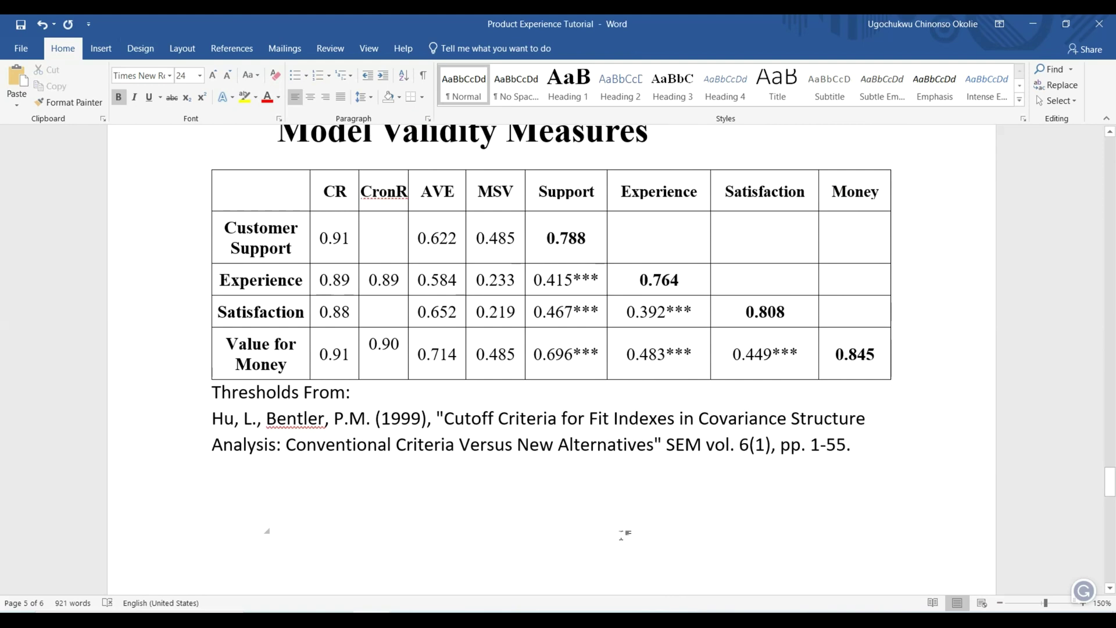
pyautogui.scroll(-10, 353, 373)
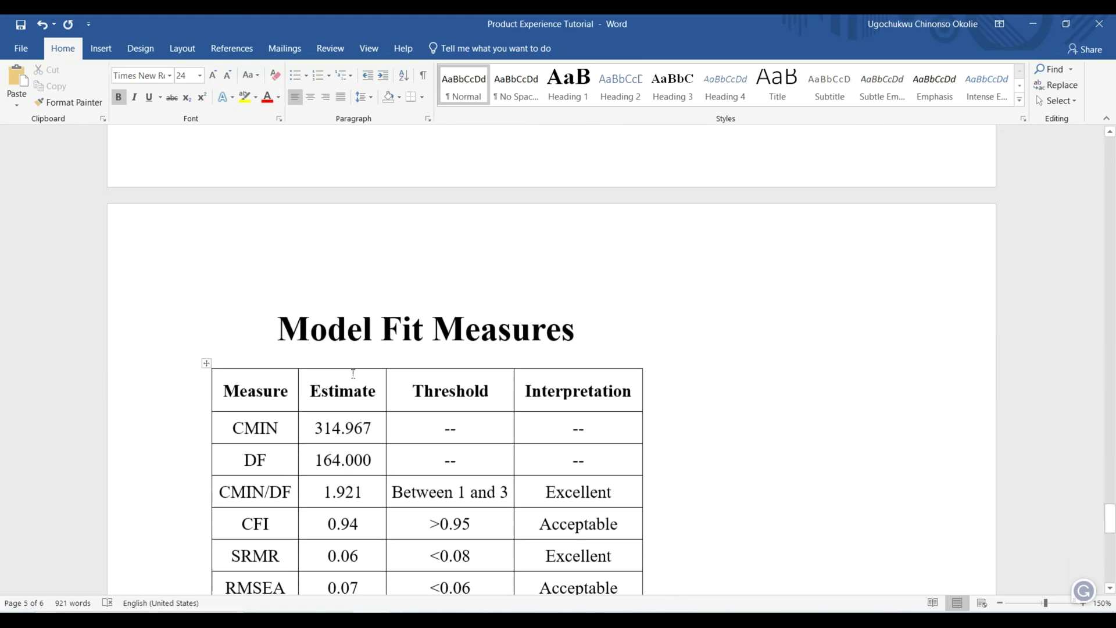
# Insert a TLI row below CFI and check its value in the Amos model fit summary.
pyautogui.click(205, 382)
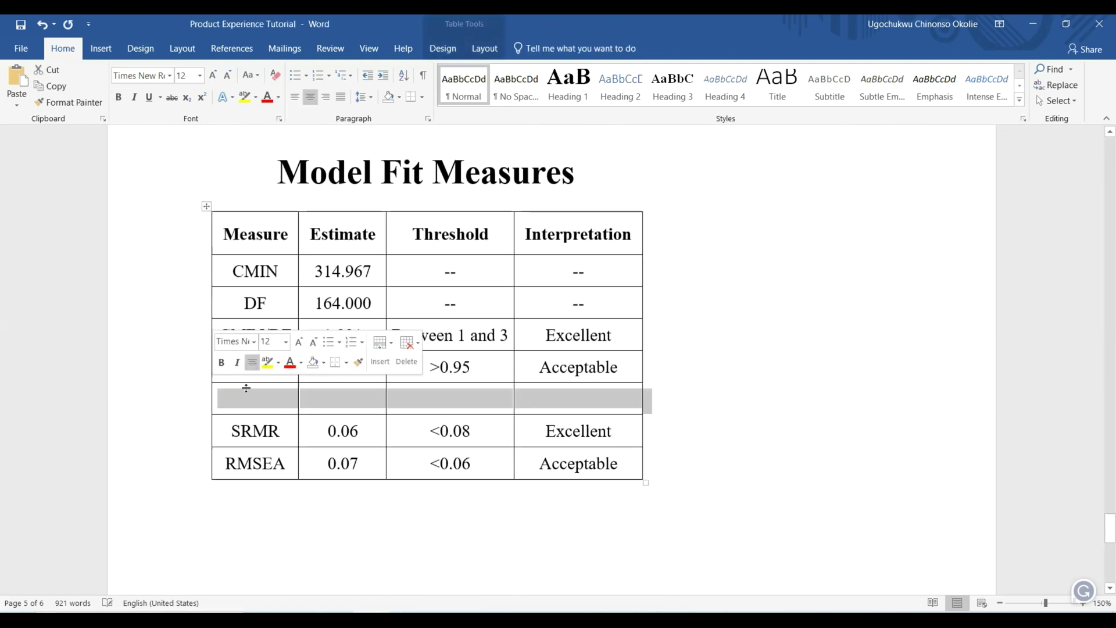
pyautogui.click(247, 389)
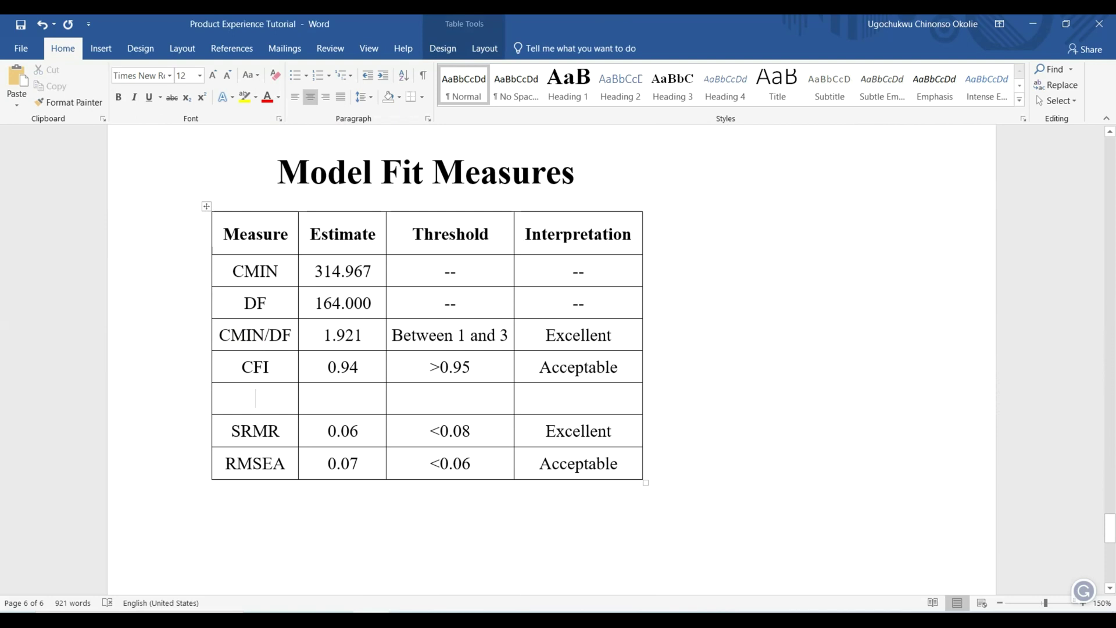
pyautogui.write('TLI')
pyautogui.write('0.')
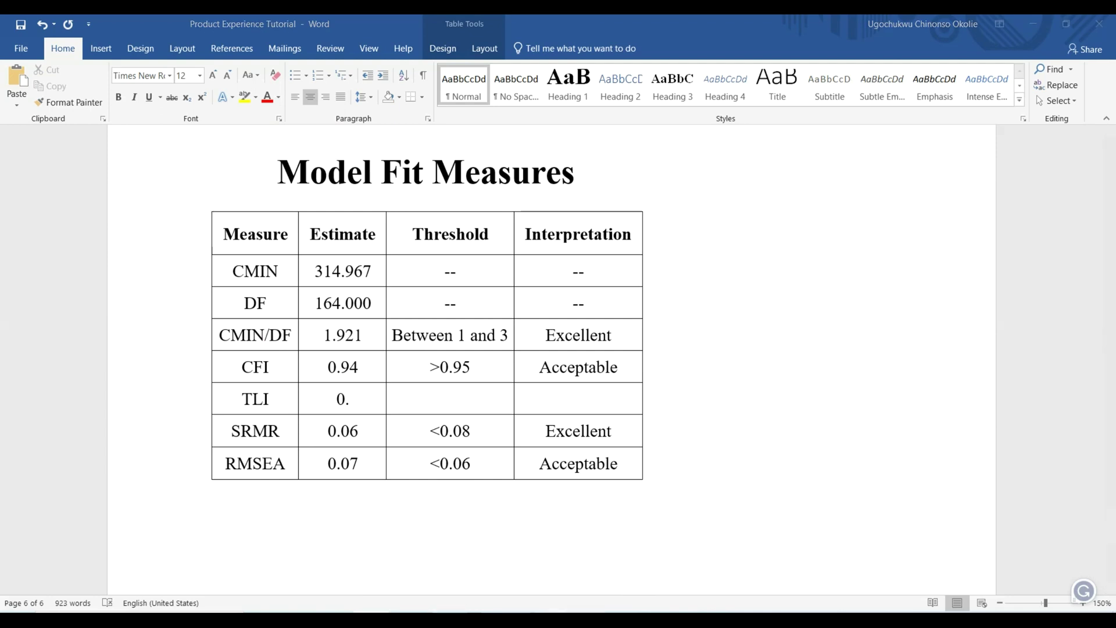
pyautogui.moveTo(567, 607)
pyautogui.click(578, 570)
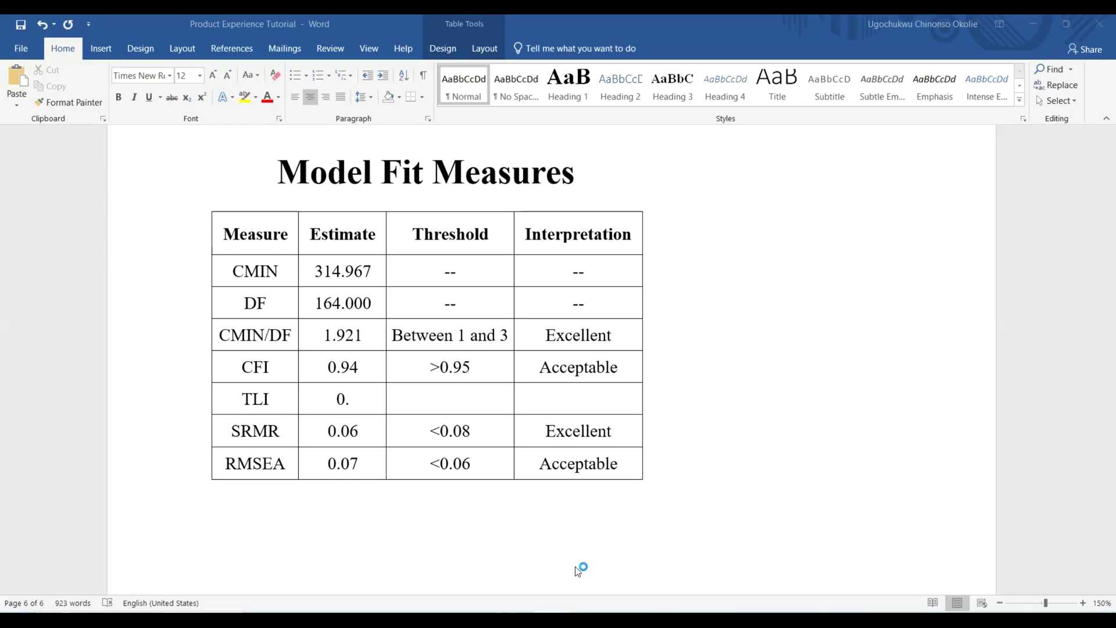
pyautogui.moveTo(567, 607)
pyautogui.click(619, 581)
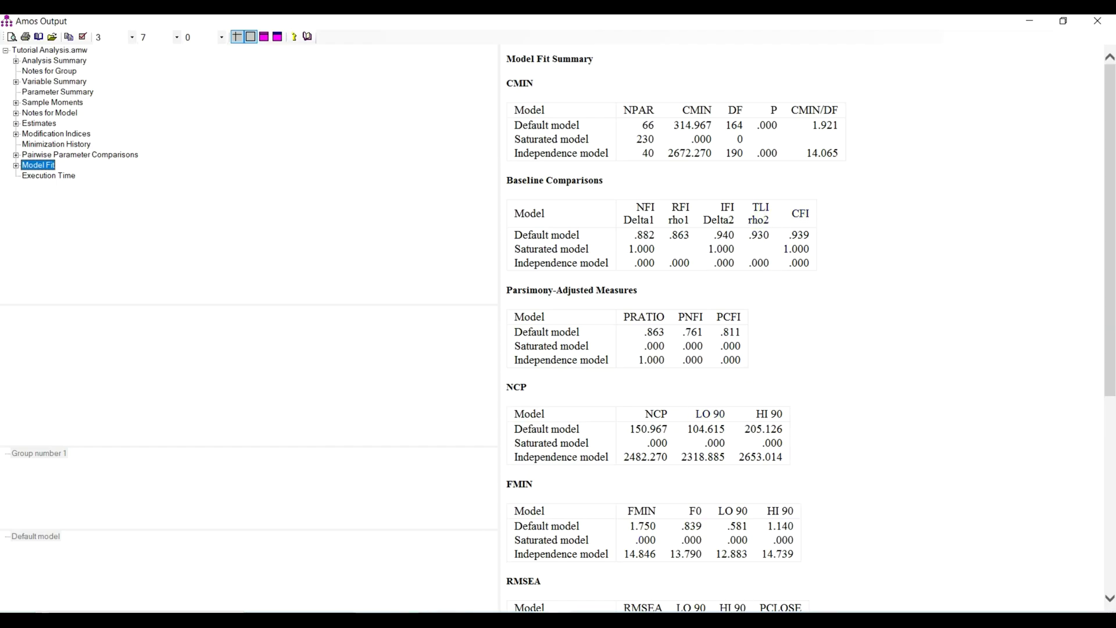
# Complete the TLI estimate as 0.93 and copy CFI's >0.95 threshold into the TLI row.
pyautogui.hotkey('alt', 'Tab')
pyautogui.click(379, 553)
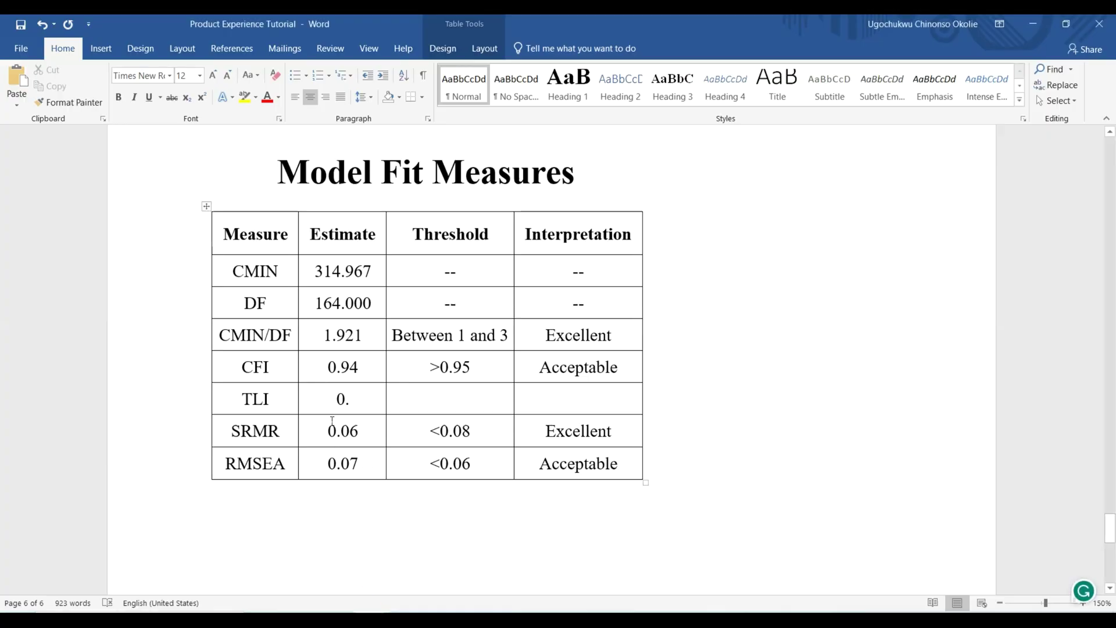
pyautogui.click(357, 401)
pyautogui.write('93')
pyautogui.moveTo(471, 366); pyautogui.dragTo(400, 363)
pyautogui.hotkey('ctrl', 'c')
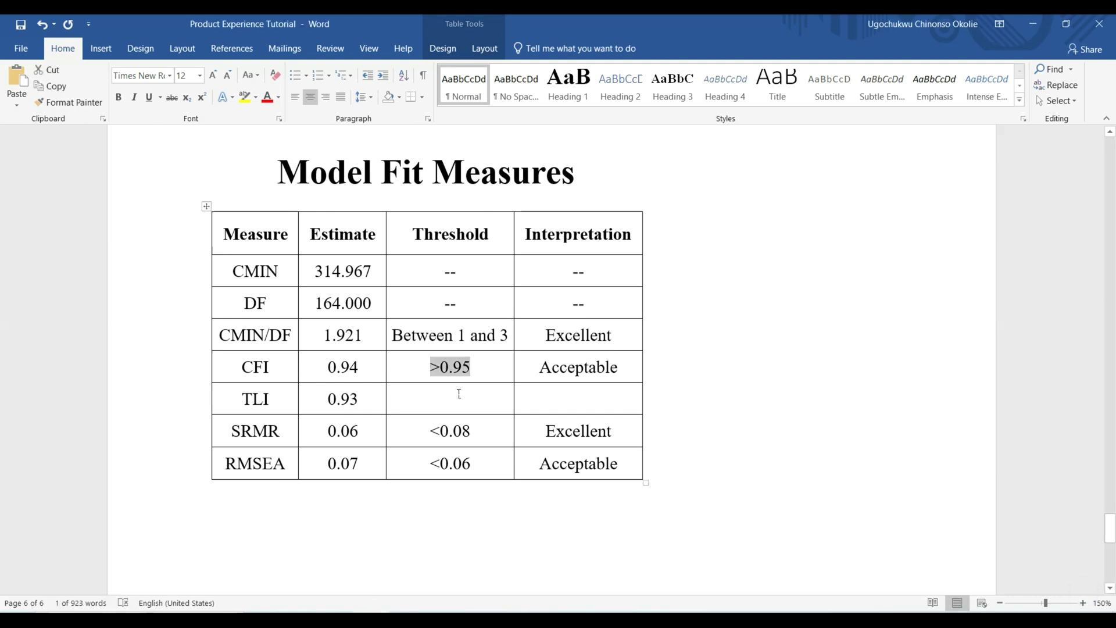
pyautogui.click(455, 398)
pyautogui.hotkey('ctrl', 'v')
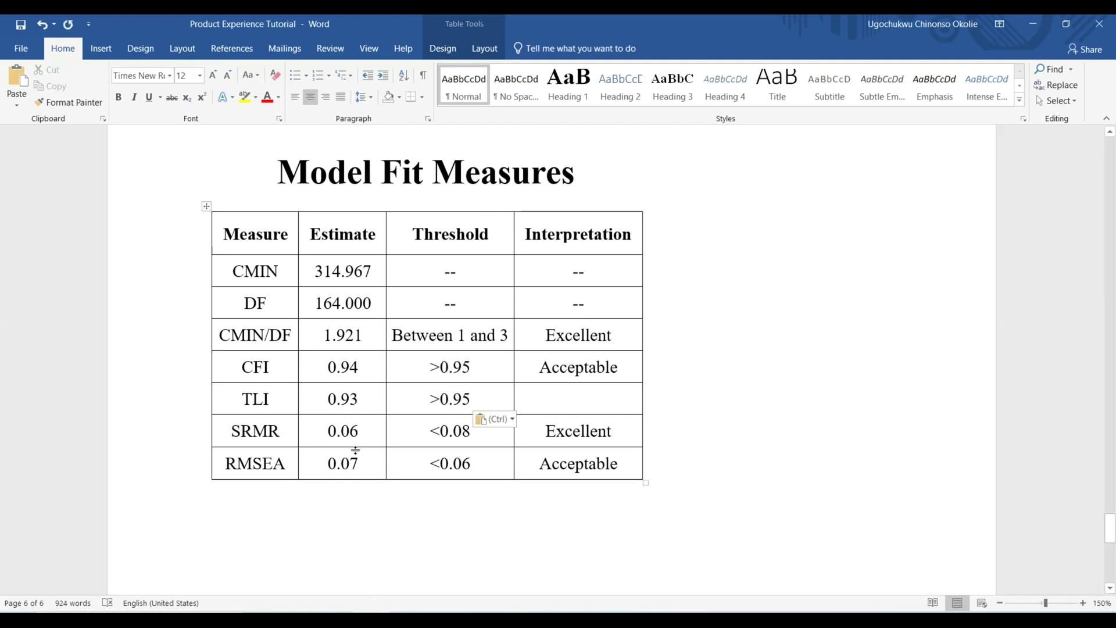
# Insert an IFI row below TLI with estimate 0.94 and threshold >0.95.
pyautogui.click(208, 415)
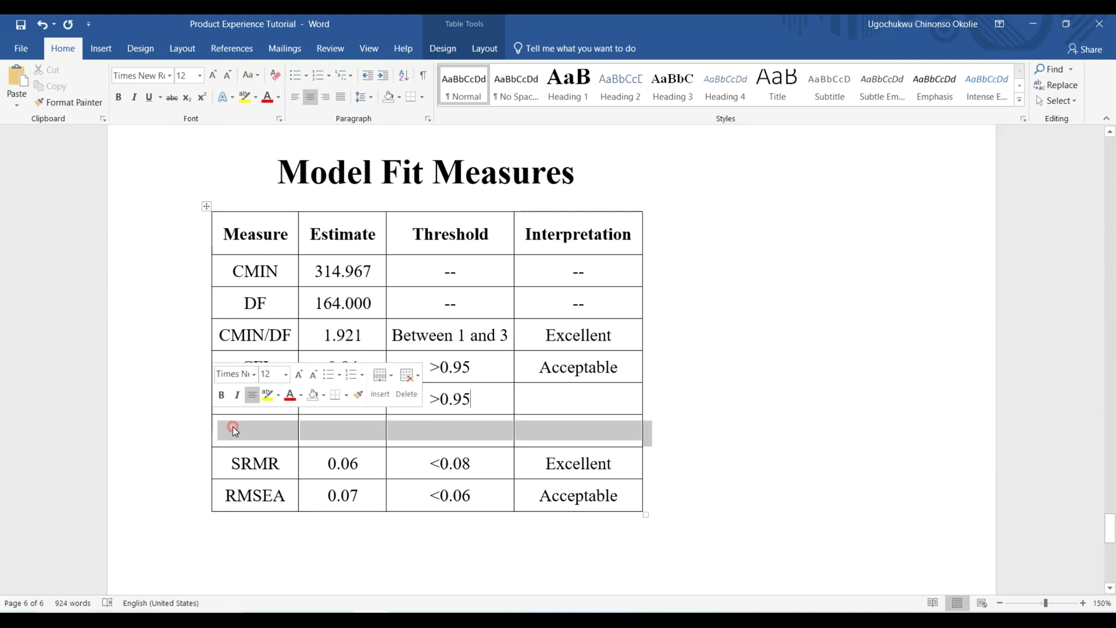
pyautogui.click(235, 428)
pyautogui.write('IFI')
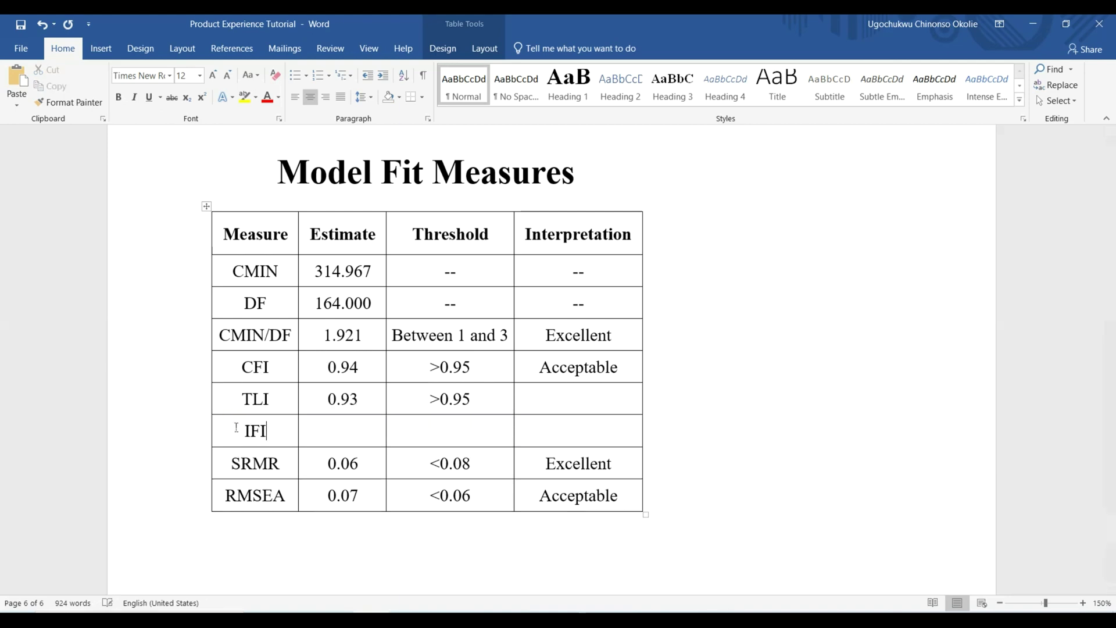
pyautogui.press('BackSpace')
pyautogui.press('BackSpace')
pyautogui.press('BackSpace')
pyautogui.hotkey('ctrl', 'z')
pyautogui.write('0.9')
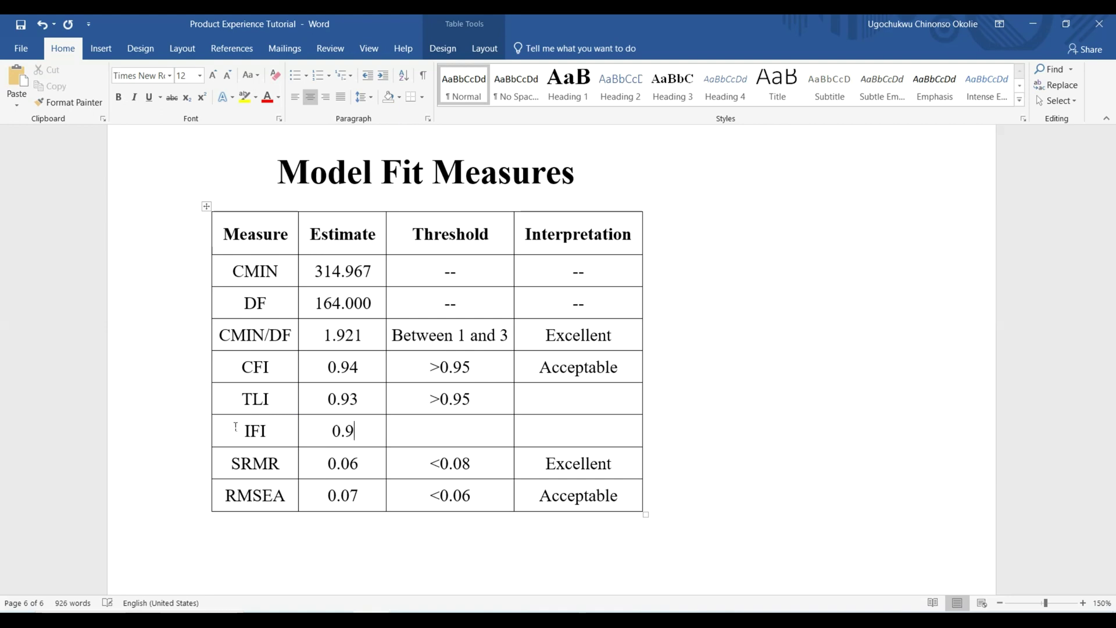
pyautogui.write('4')
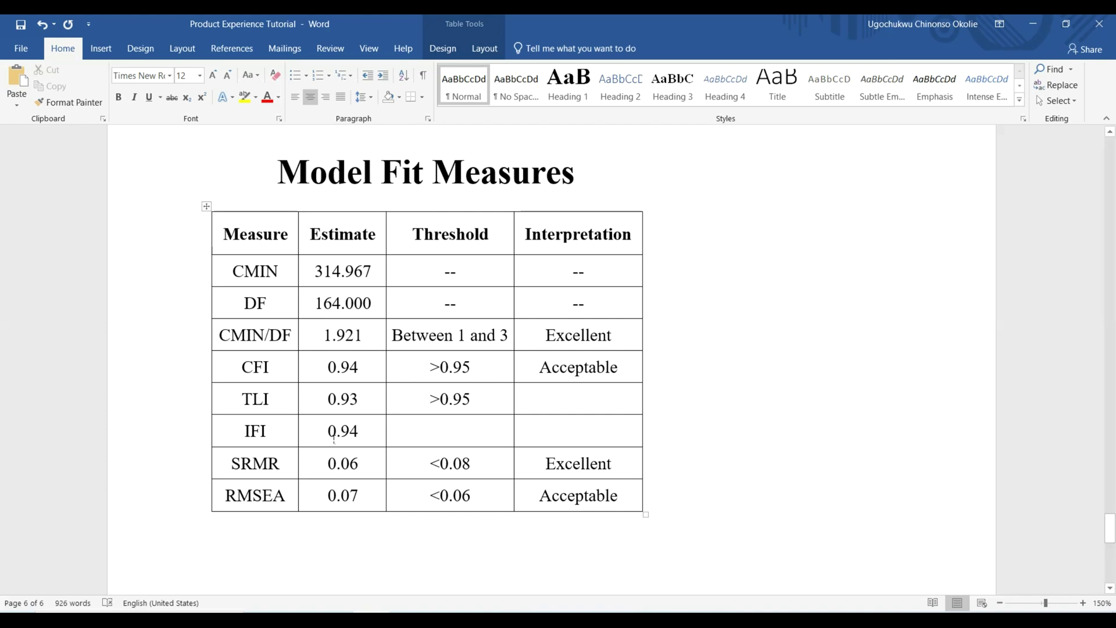
pyautogui.click(495, 441)
pyautogui.hotkey('ctrl', 'v')
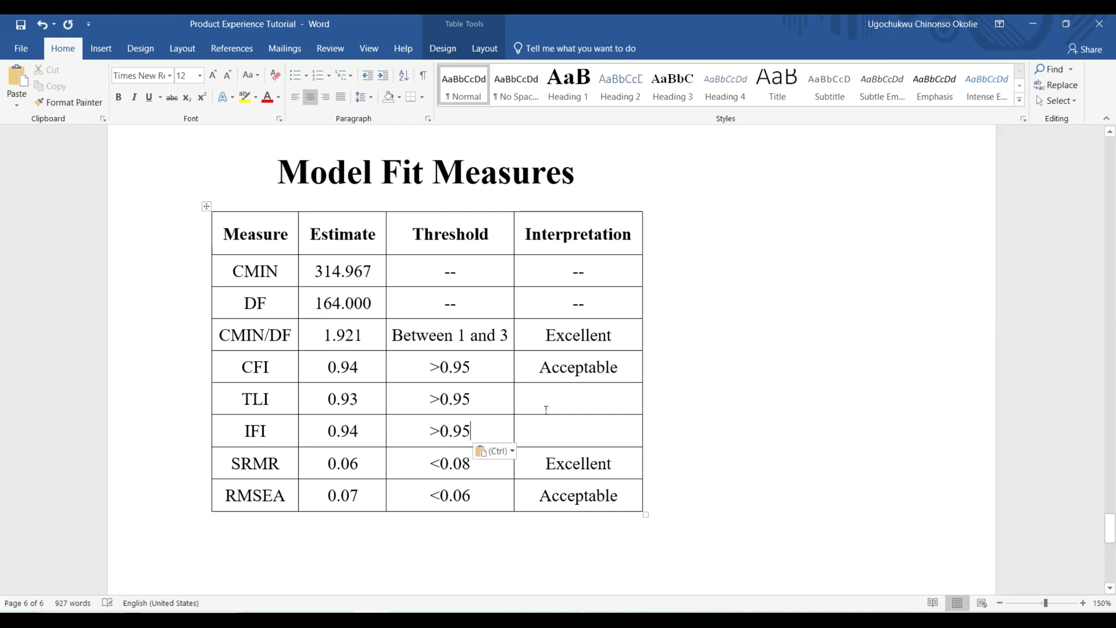
# Copy CFI's 'Acceptable' interpretation into the TLI and IFI rows.
pyautogui.click(550, 402)
pyautogui.moveTo(621, 366); pyautogui.dragTo(539, 367)
pyautogui.hotkey('ctrl', 'c')
pyautogui.click(552, 395)
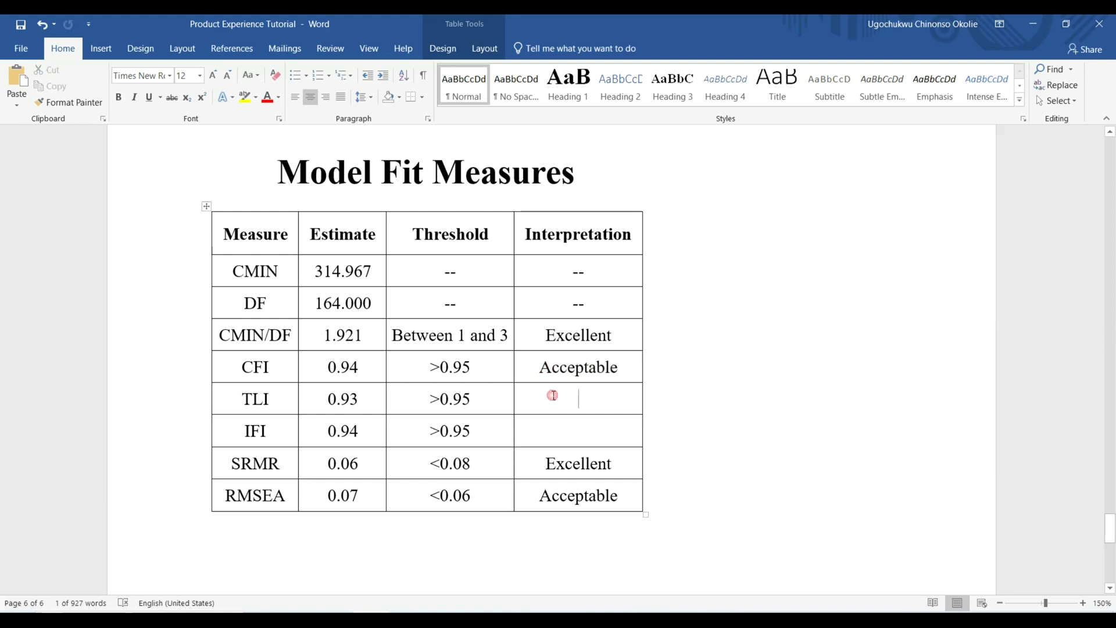
pyautogui.hotkey('ctrl', 'v')
pyautogui.click(557, 427)
pyautogui.hotkey('ctrl', 'v')
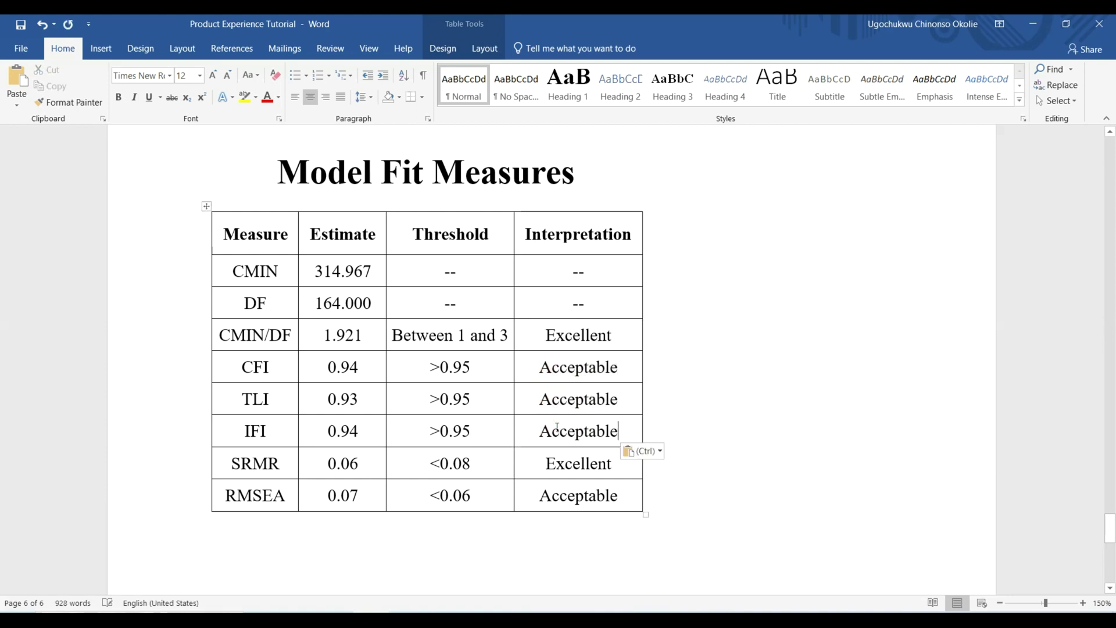